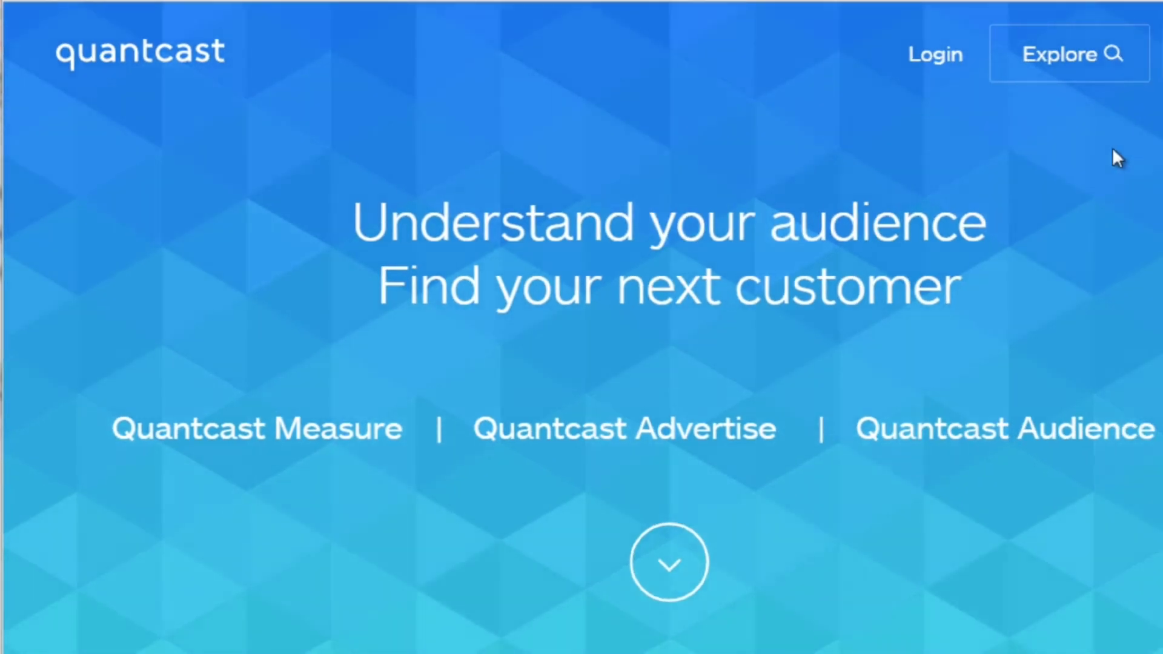
- Search Quantcast's site profiles for "dog"
click(1024, 52)
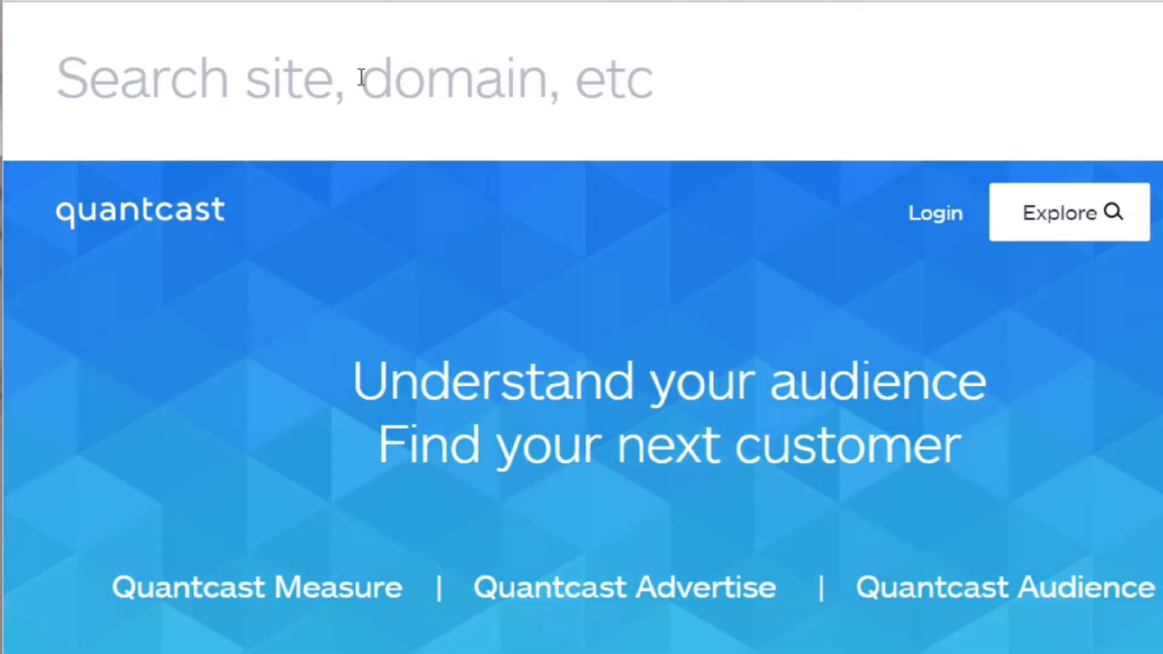
text(dog)
key(Return)
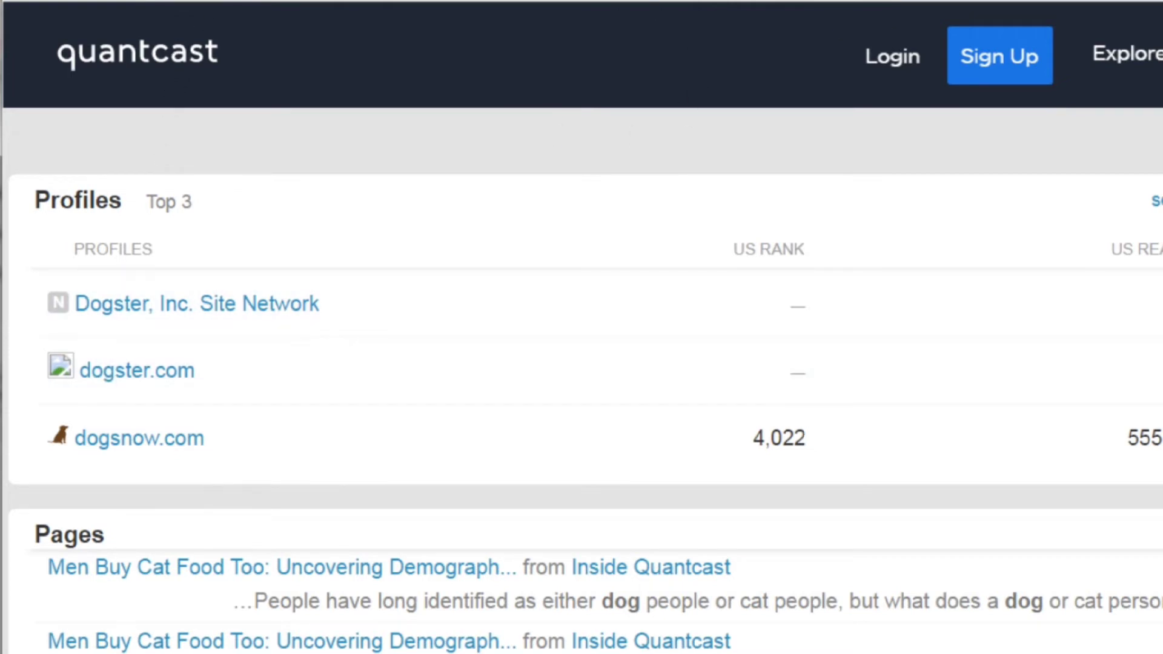
- Visit dogster.com and look through the articles and features listed on its home page
text(dogster.com)
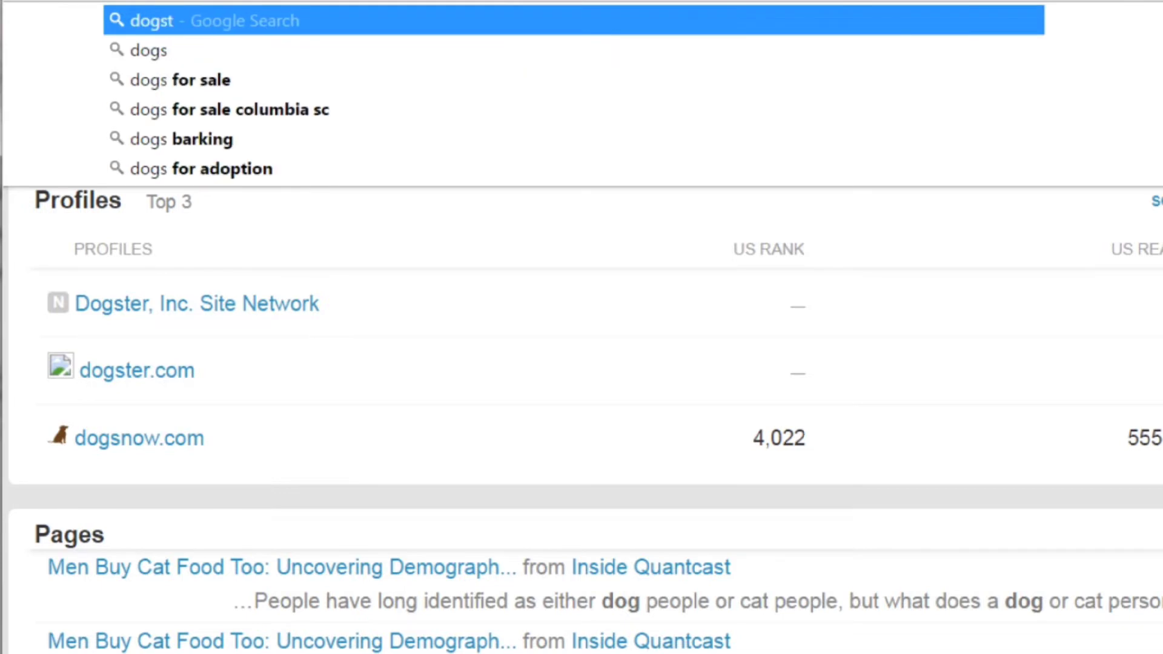
key(Return)
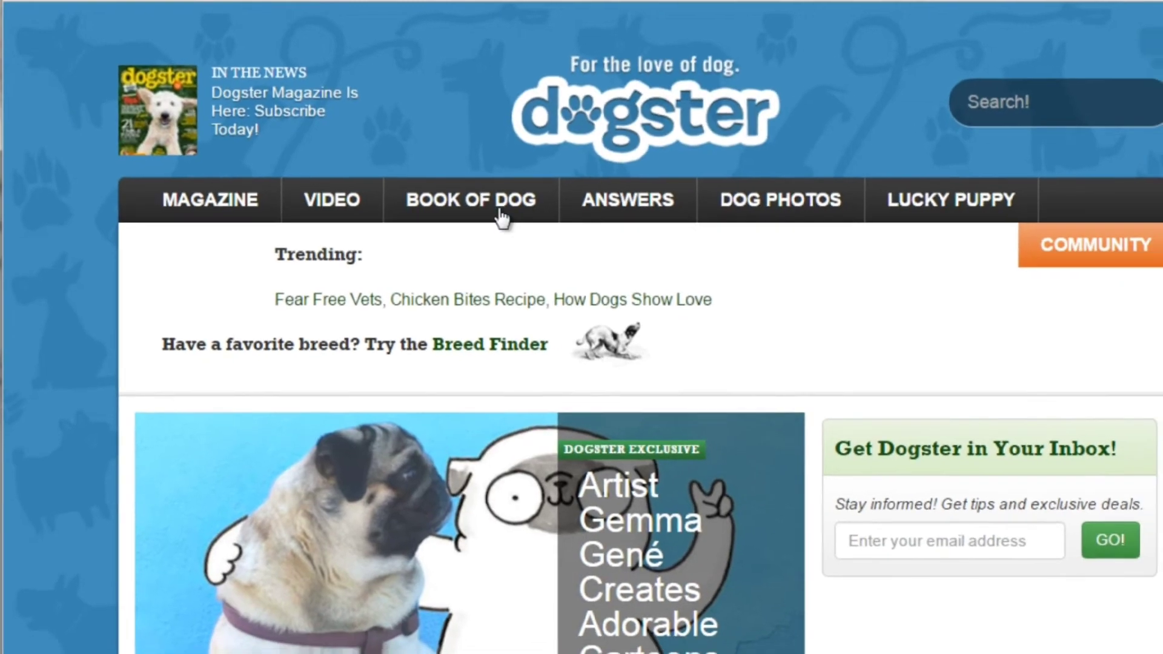
scroll(82, 270, down, 10)
scroll(83, 273, down, 15)
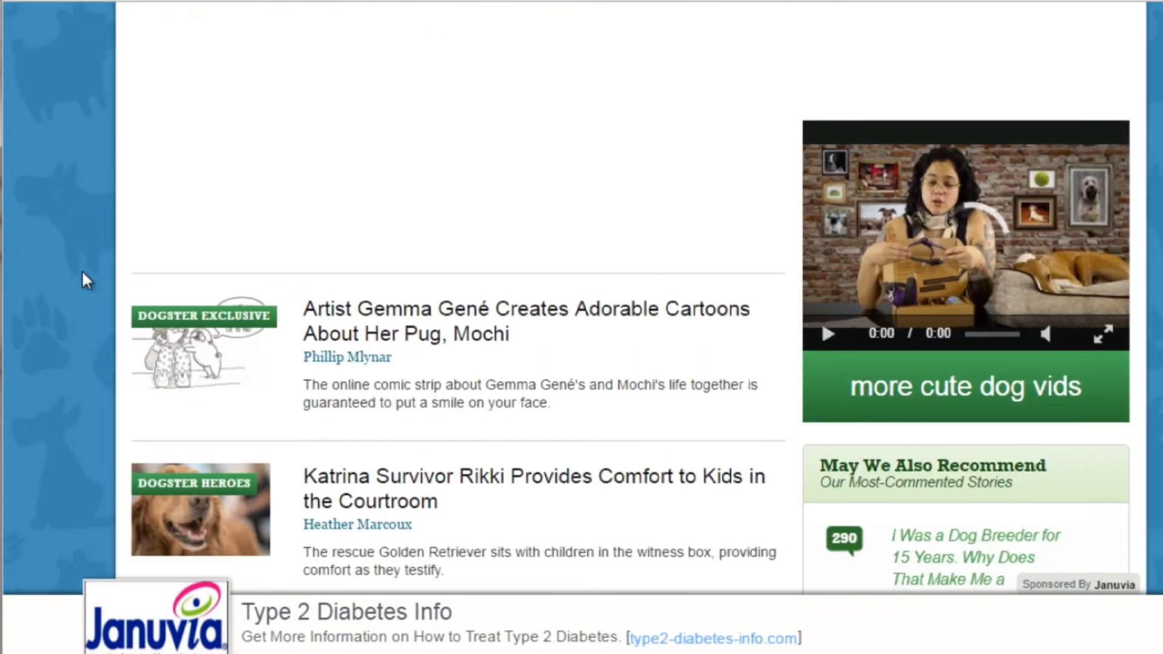
scroll(82, 276, down, 10)
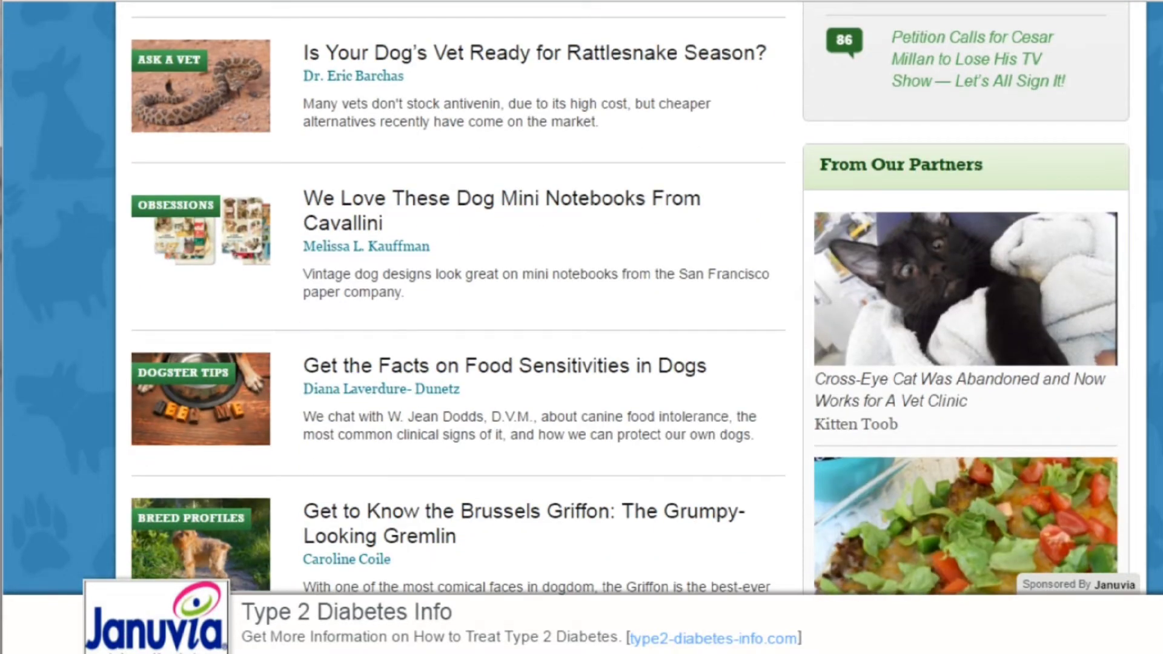
scroll(582, 297, down, 12)
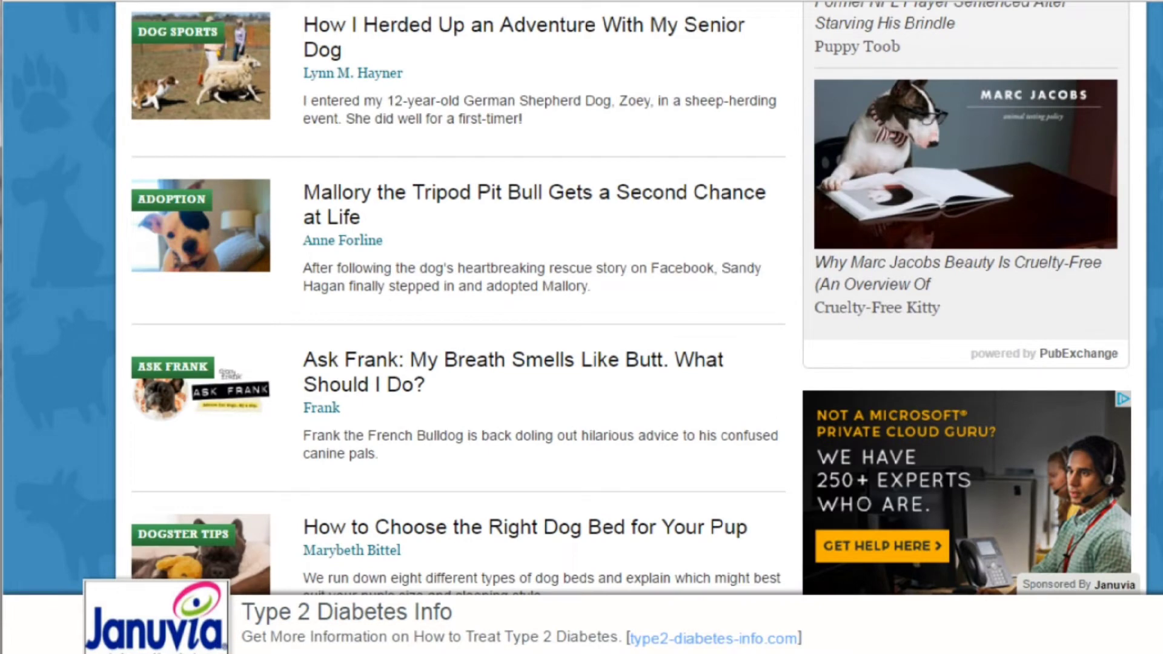
scroll(581, 297, down, 10)
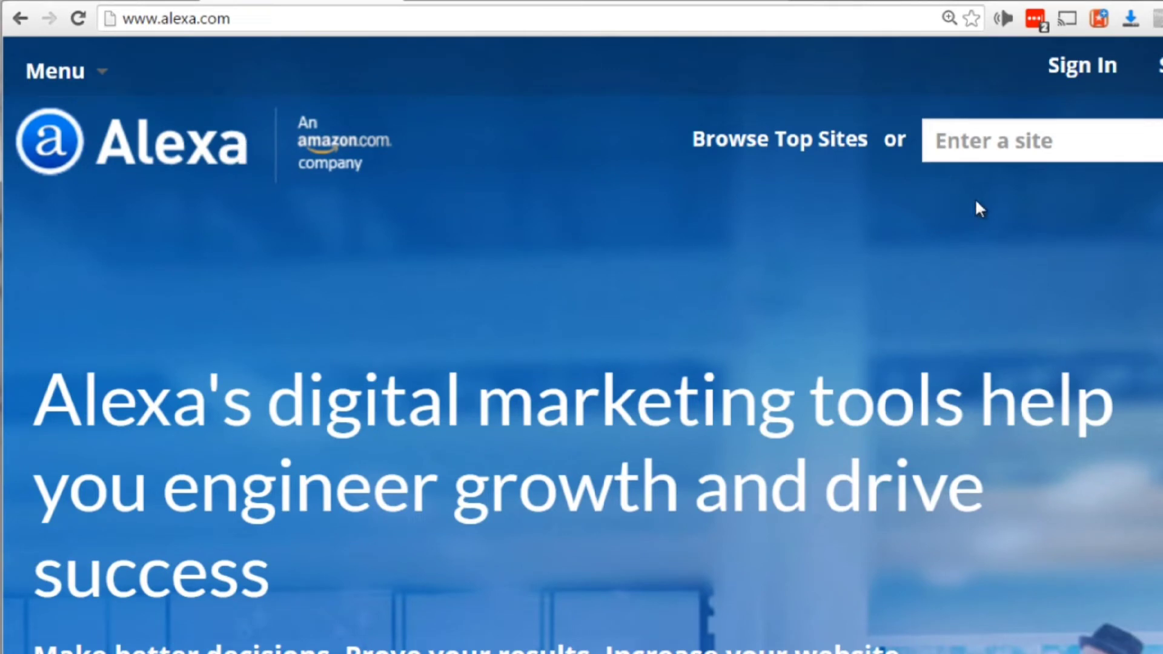
- On alexa.com, look up the site overview for dogster.com
click(979, 153)
right_click(1004, 147)
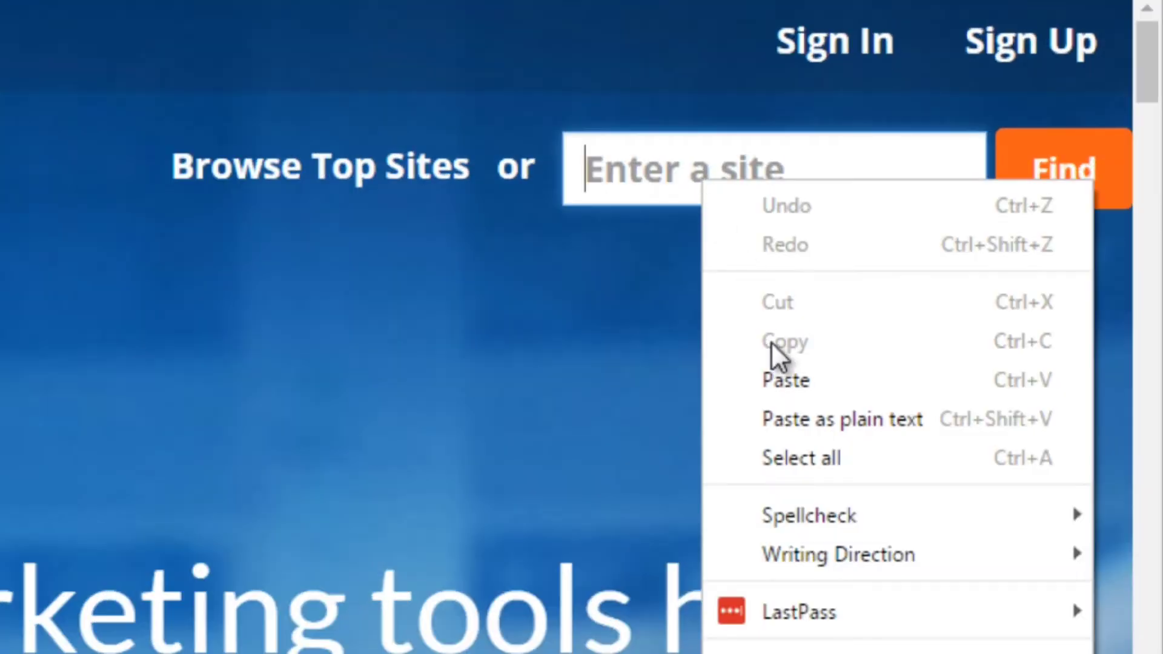
click(841, 307)
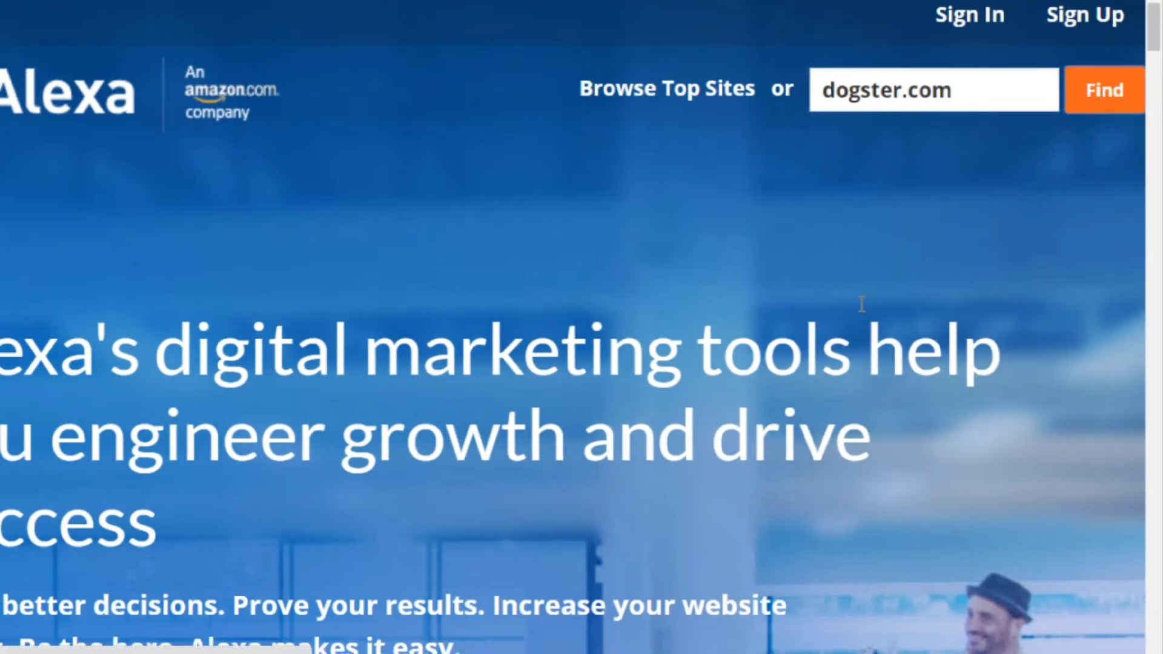
key(Return)
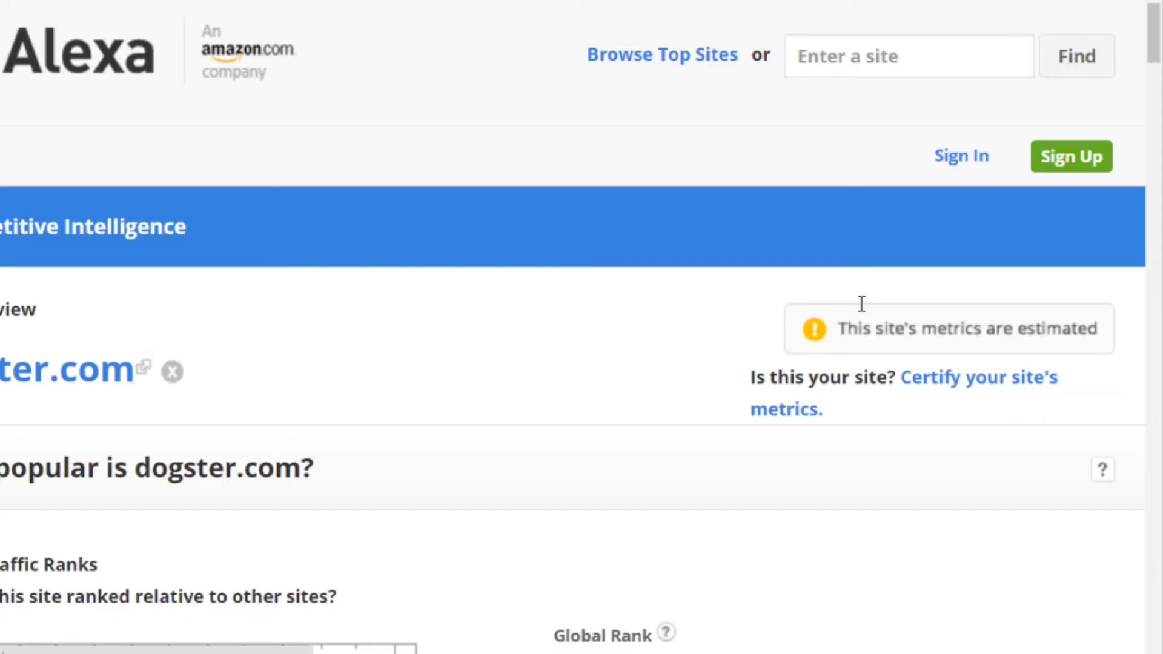
- Examine dogster.com's audience demographics on Alexa, covering visitor gender, education and browsing location
scroll(797, 471, down, 10)
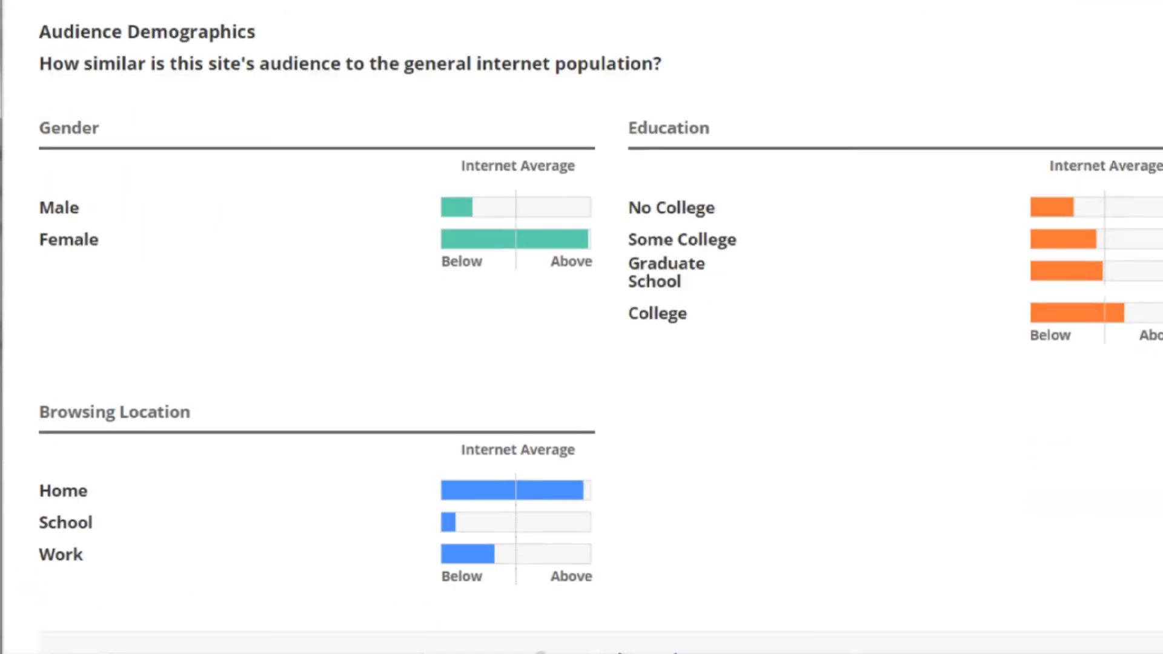
scroll(796, 471, up, 2)
scroll(706, 435, up, 2)
drag(35, 80, 379, 86)
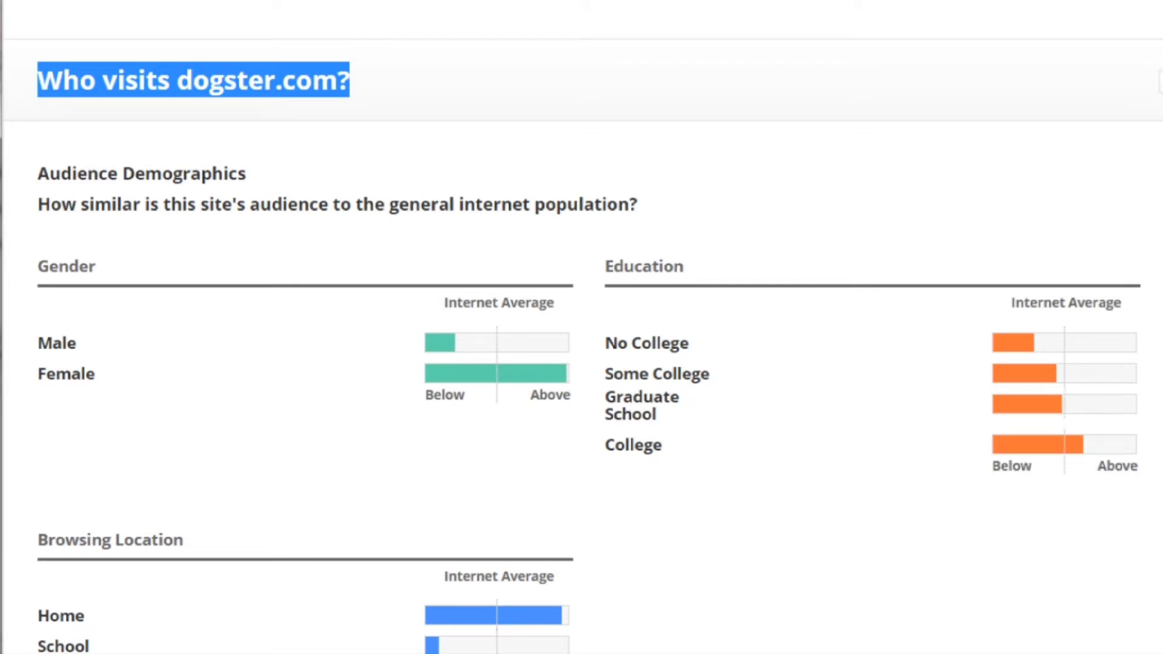
scroll(1001, 583, down, 1)
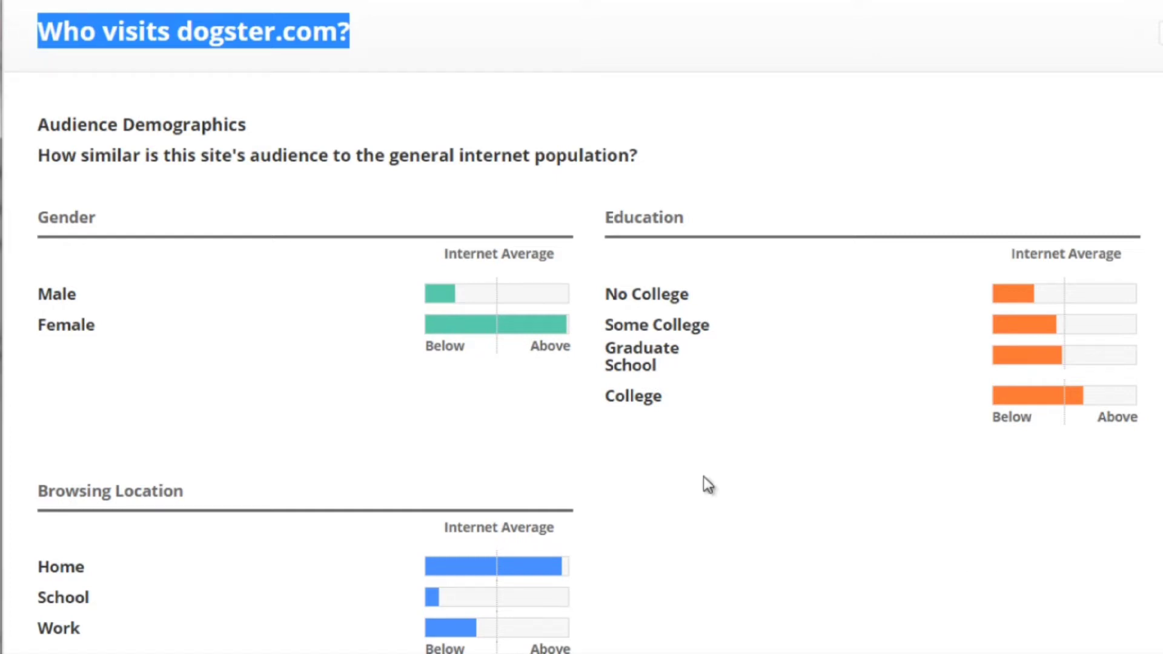
scroll(706, 481, down, 2)
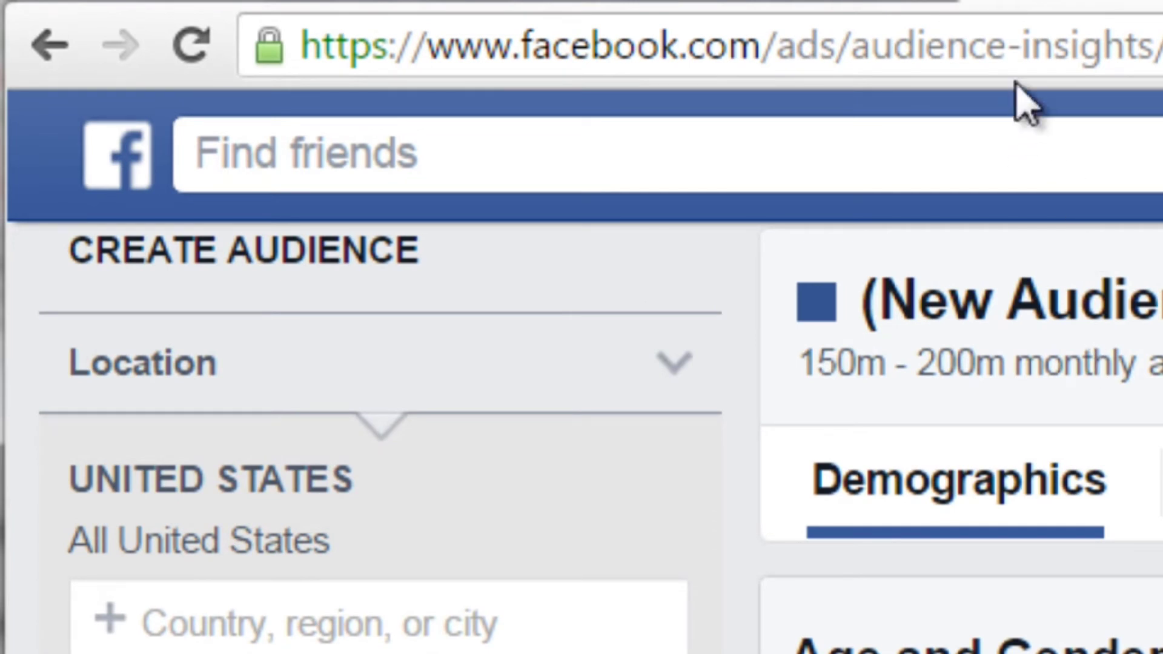
- Reload Facebook's ads/audience-insights page and start with Everyone on Facebook, dismissing the location tip
drag(1154, 48, 271, 48)
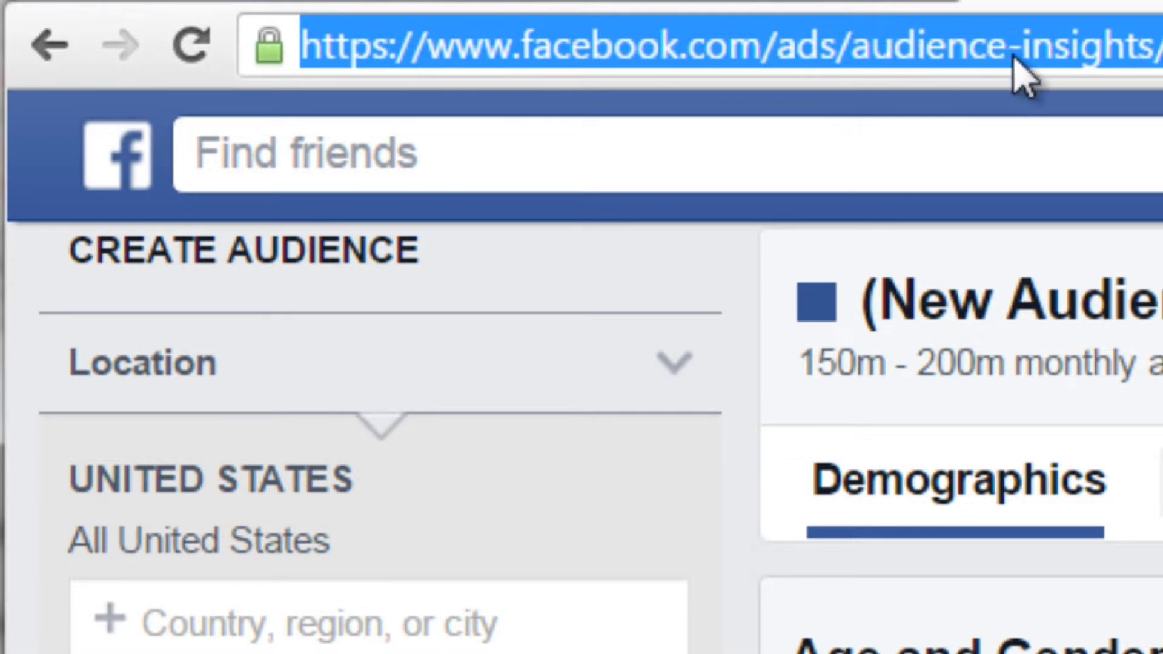
click(1151, 40)
drag(1154, 39, 1160, 41)
key(BackSpace)
key(Return)
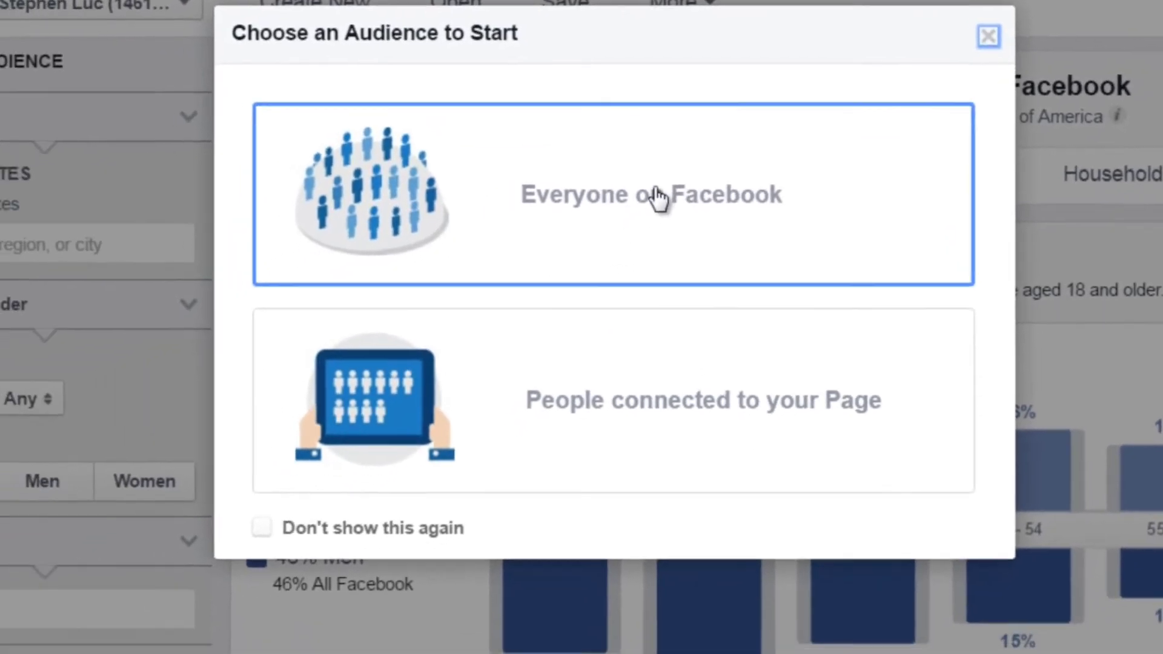
click(560, 233)
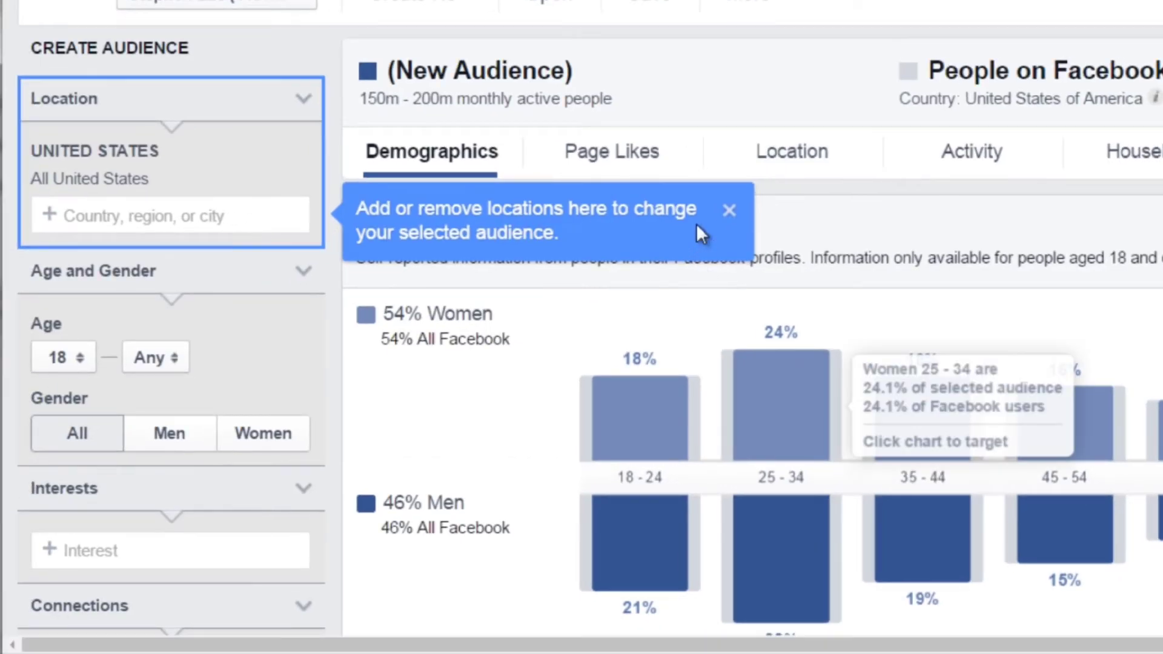
click(730, 211)
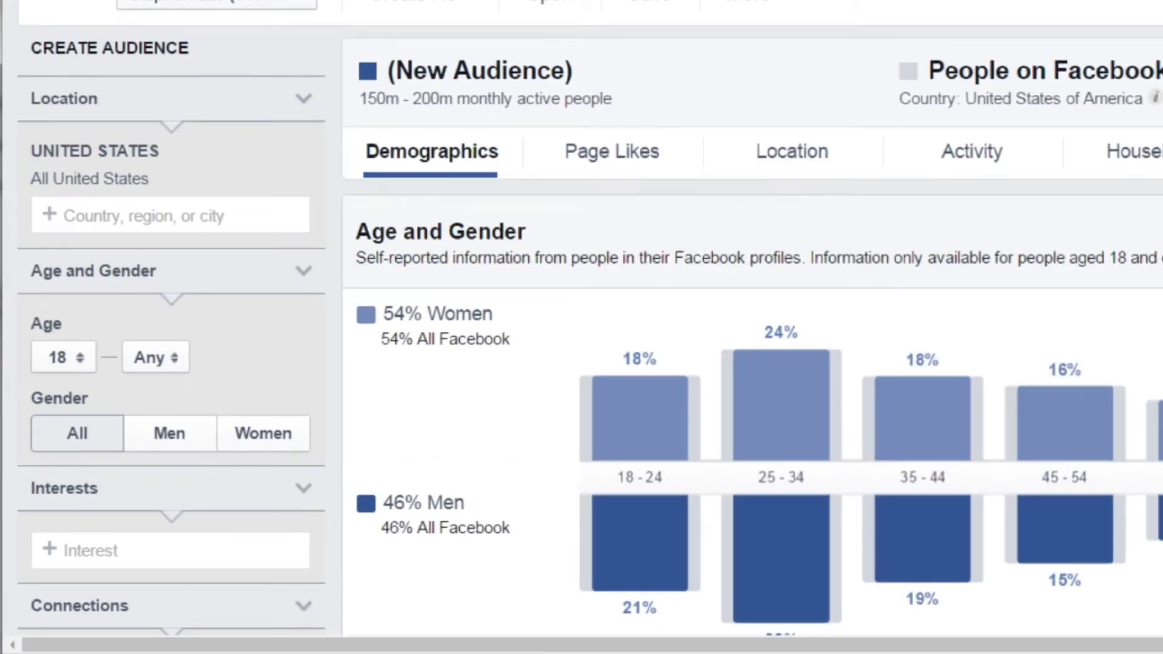
- Compare the interest suggestions offered for "dogster" and for "dog"
scroll(424, 252, down, 1)
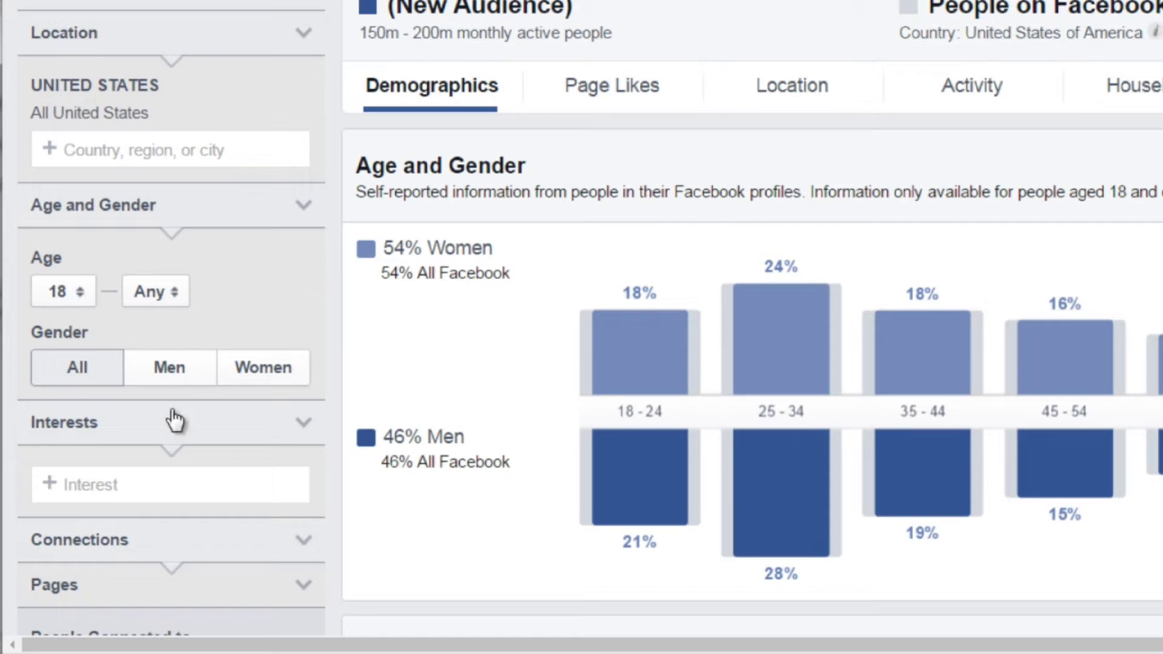
click(127, 479)
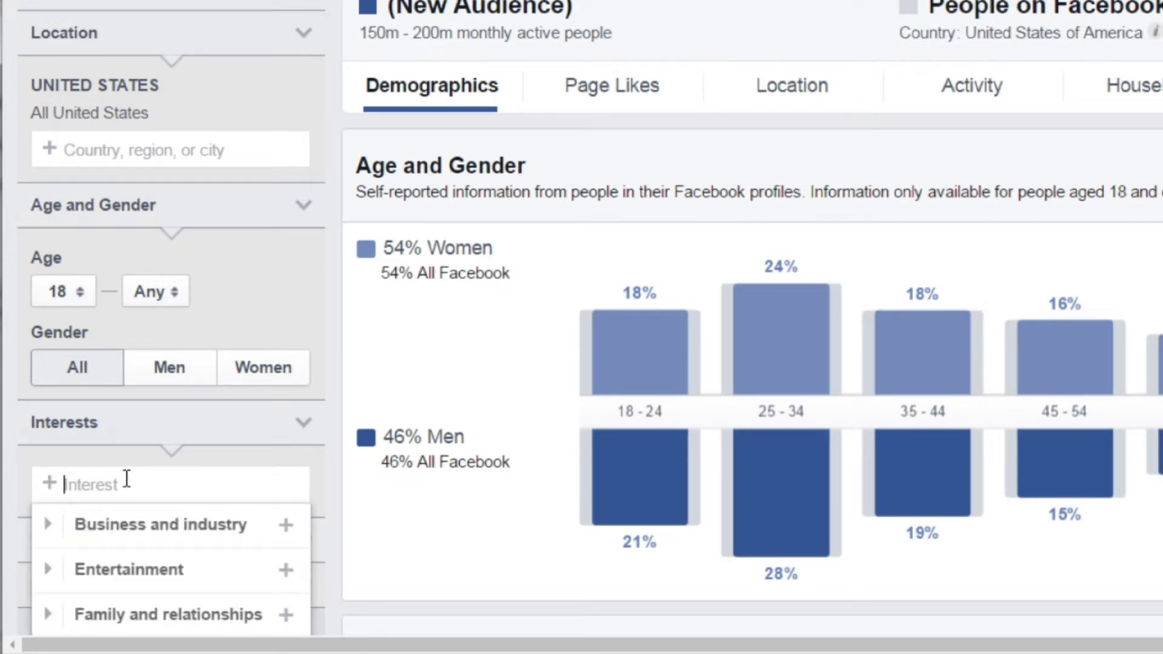
text(dogster)
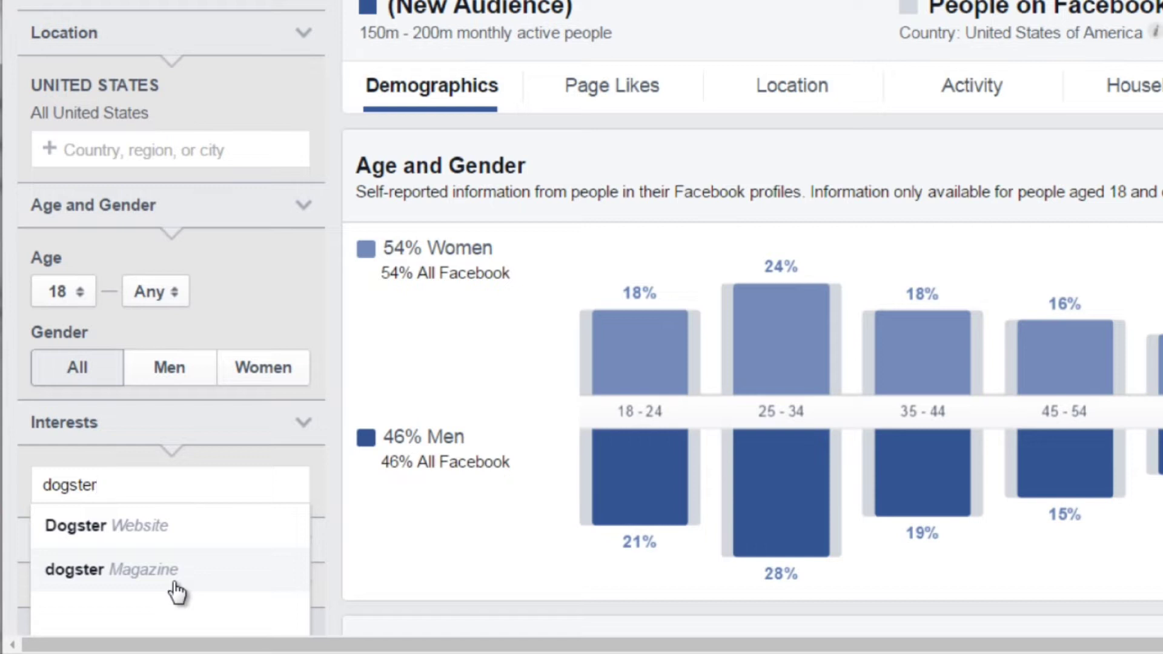
drag(140, 490, 17, 489)
key(BackSpace)
text(dog)
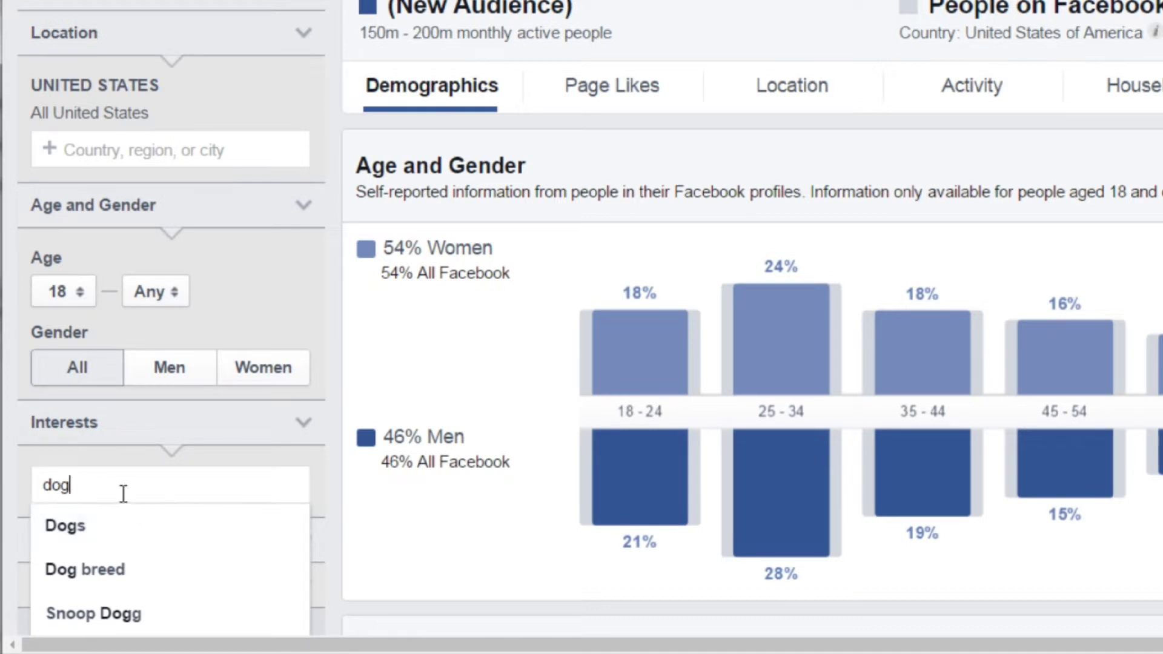
scroll(160, 575, down, 1)
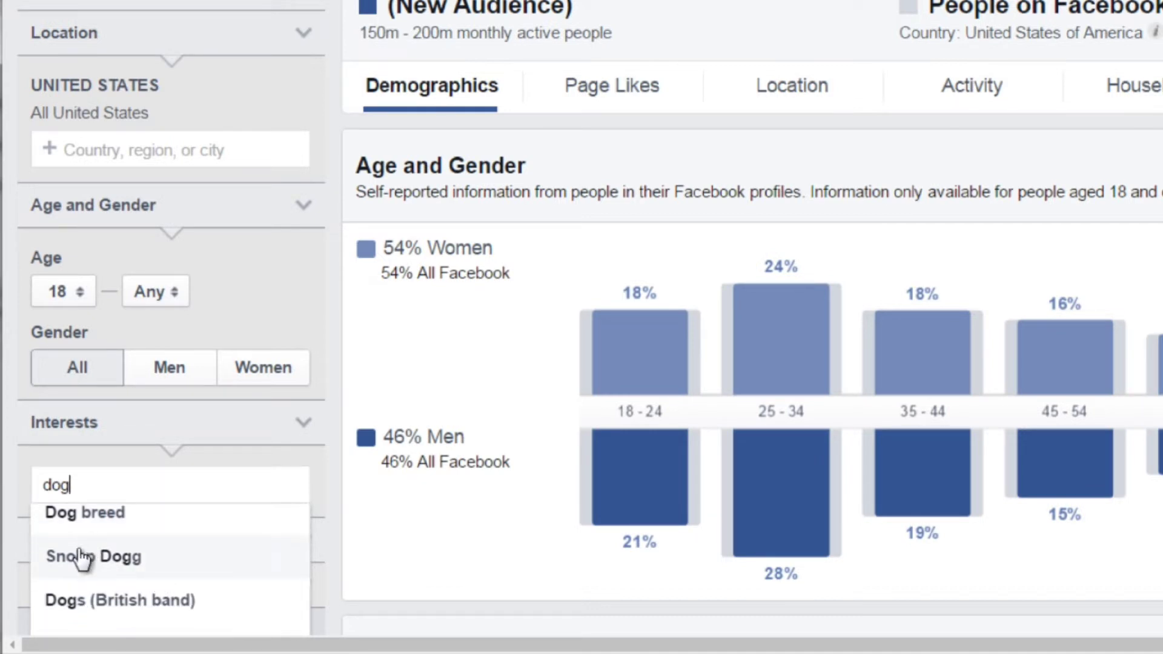
scroll(82, 554, up, 1)
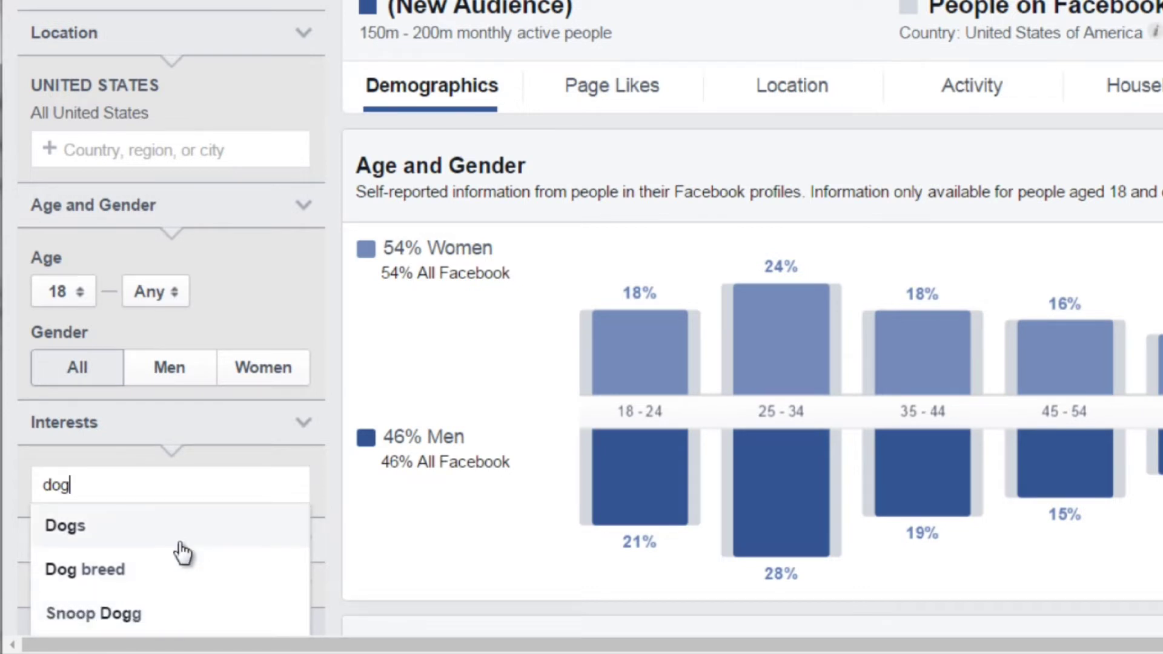
- Replace the interest search with "dogster" and add the Dogster website as an audience interest
key(ctrl+a)
key(BackSpace)
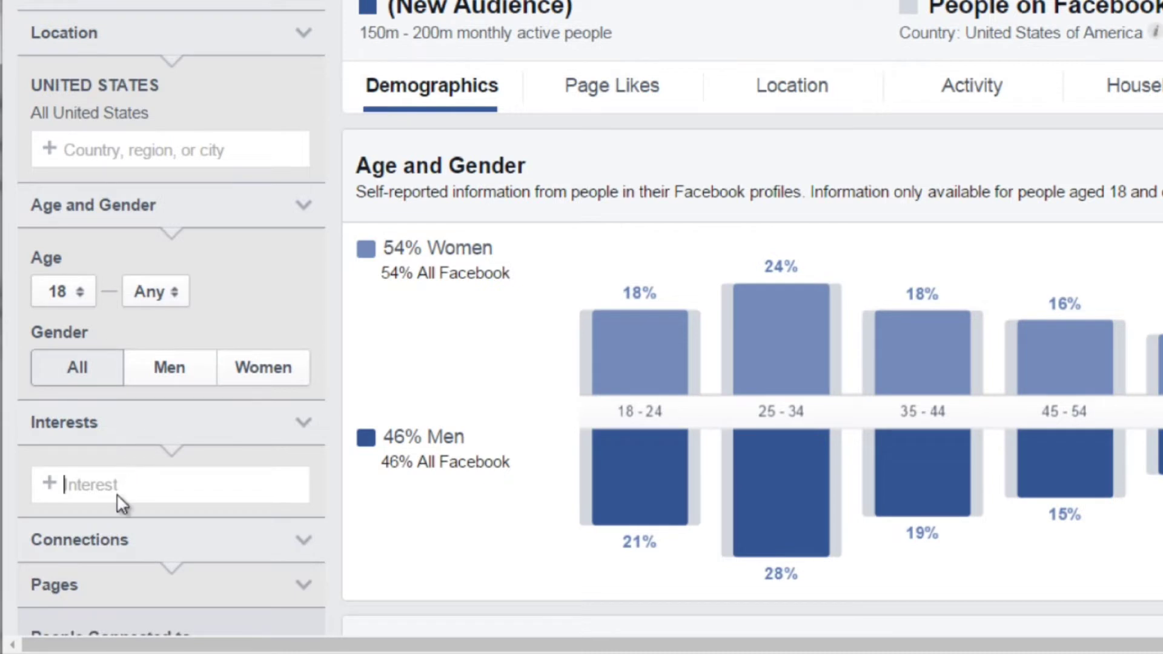
text(dogster)
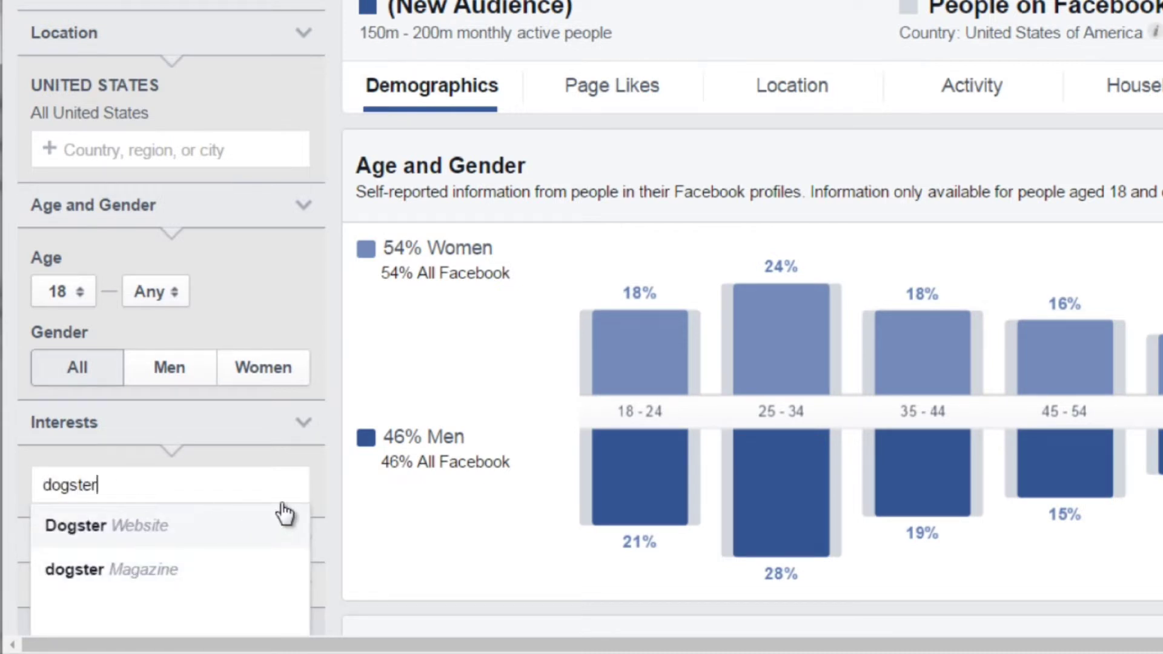
click(257, 518)
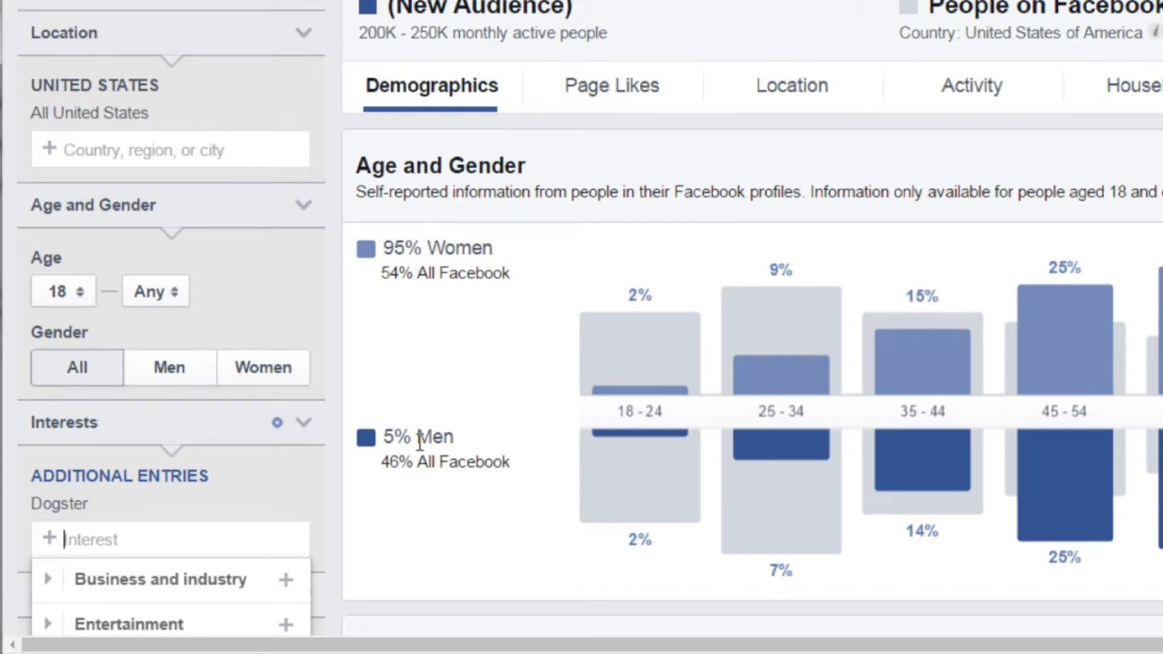
- Examine the age and gender breakdown of the Dogster audience across all age groups
mouse_move(1156, 337)
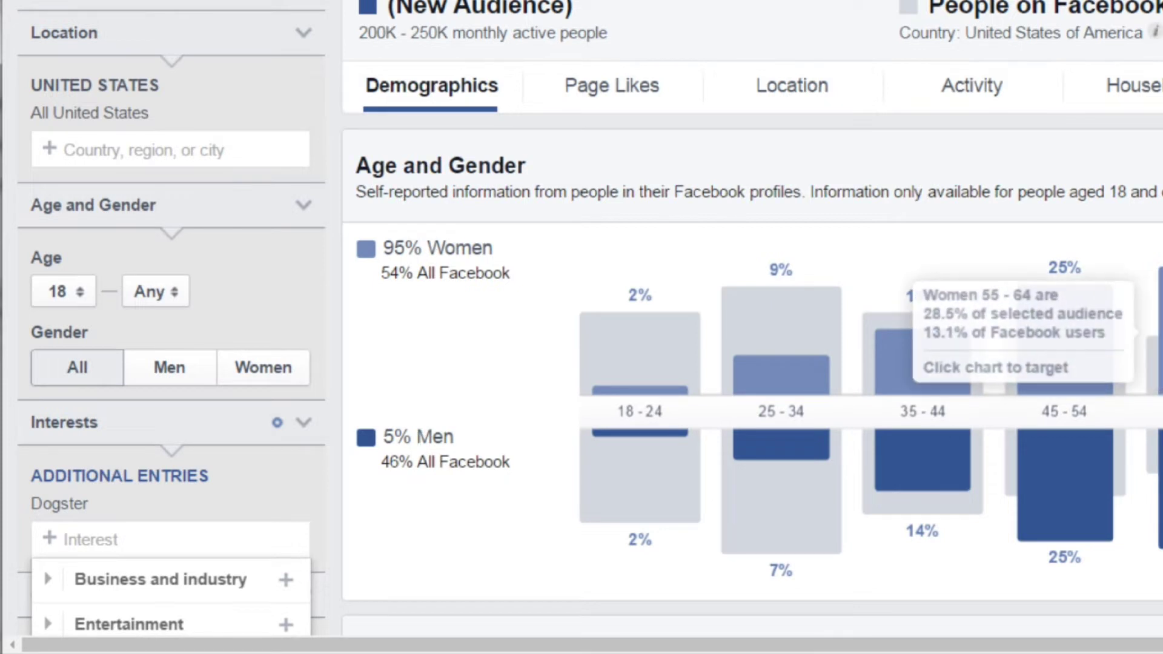
scroll(1155, 336, down, 2)
scroll(582, 327, right, 2)
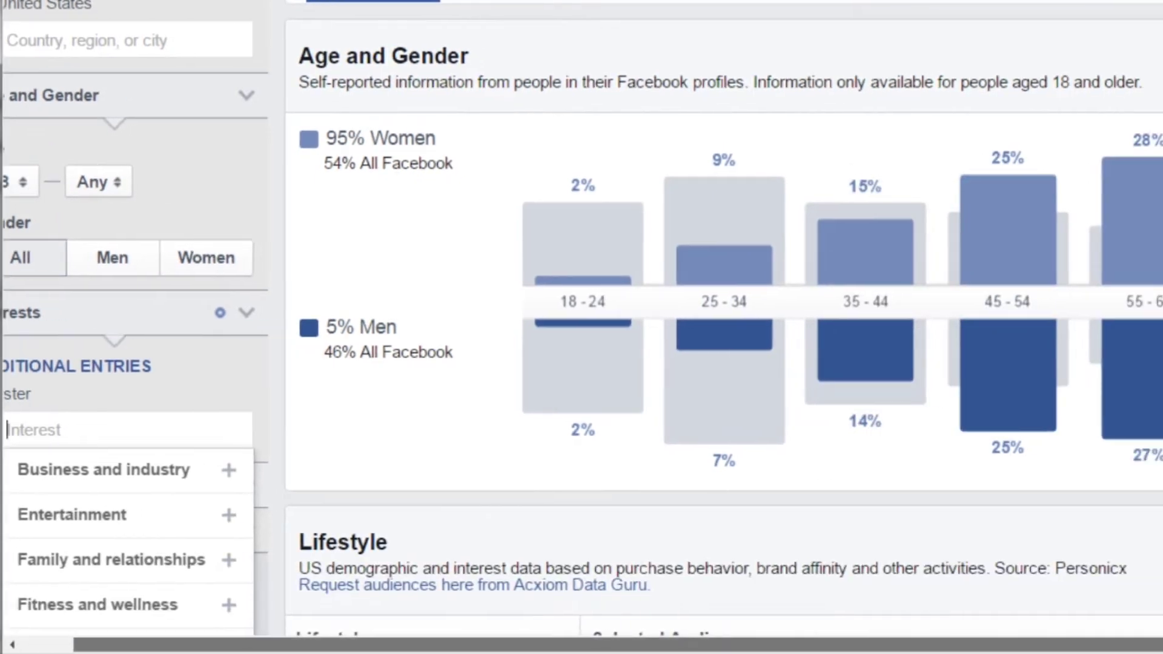
mouse_move(978, 312)
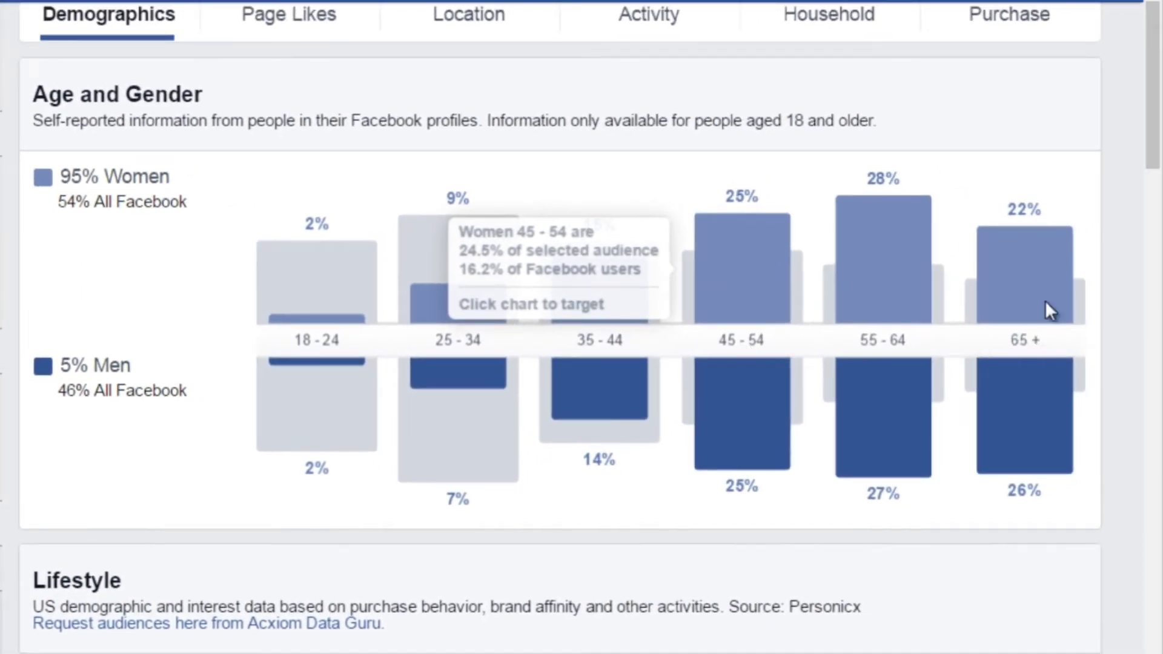
mouse_move(1158, 276)
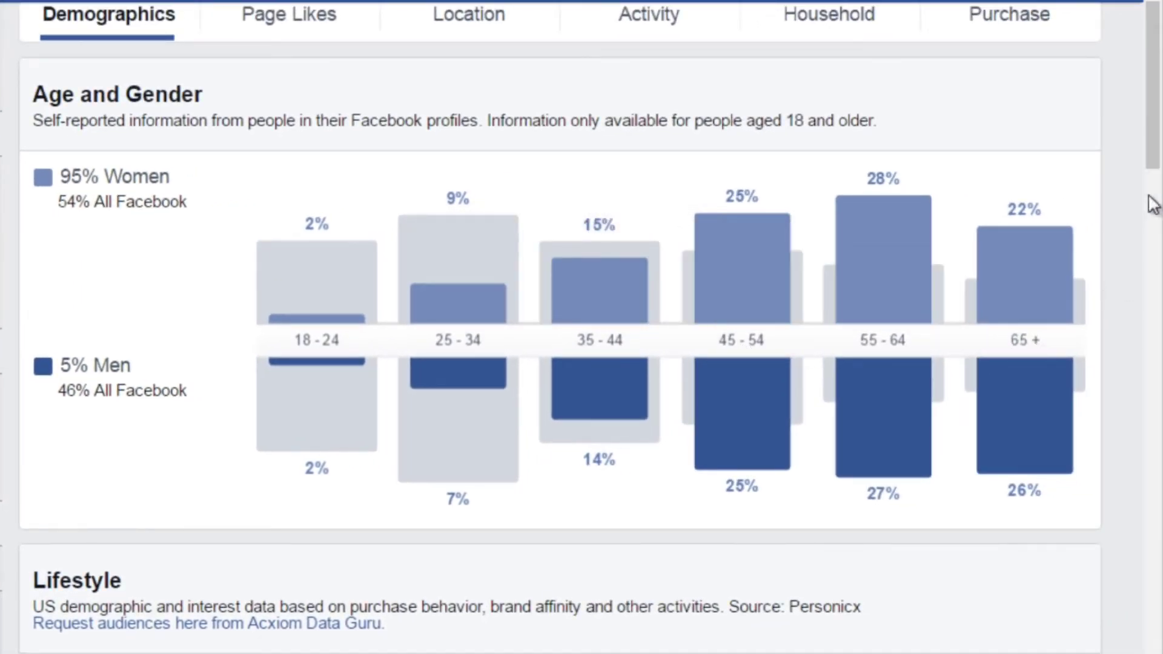
drag(1152, 176, 1157, 167)
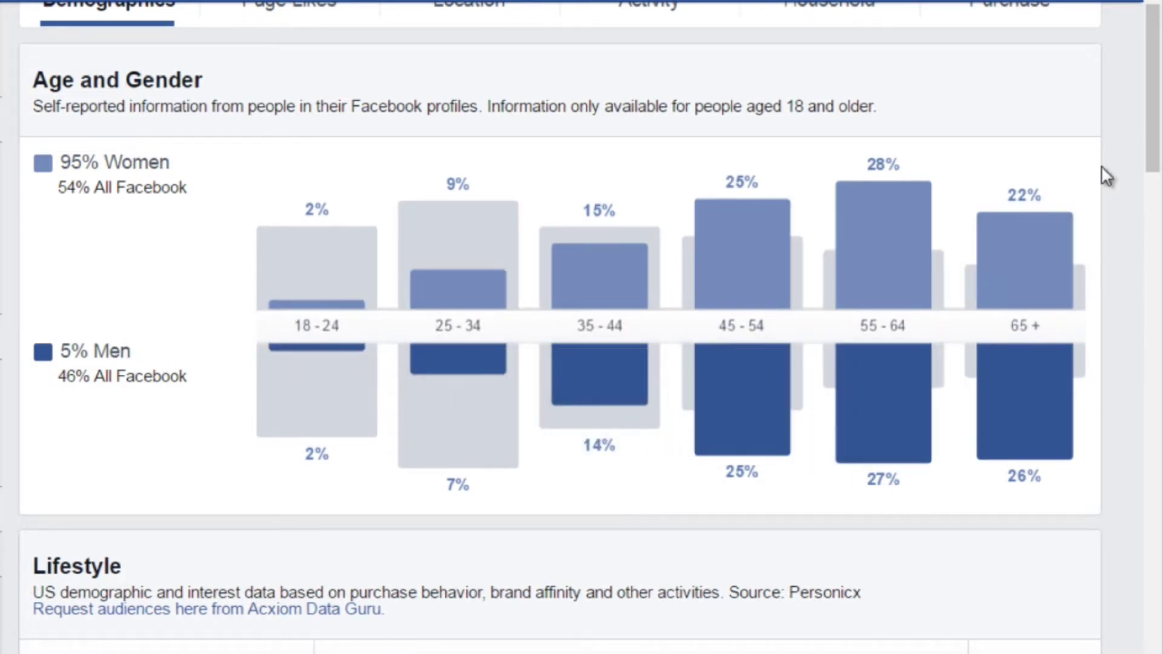
- Review the Dogster audience's relationship status, education level and job title data
drag(1151, 116, 1159, 251)
scroll(295, 377, down, 10)
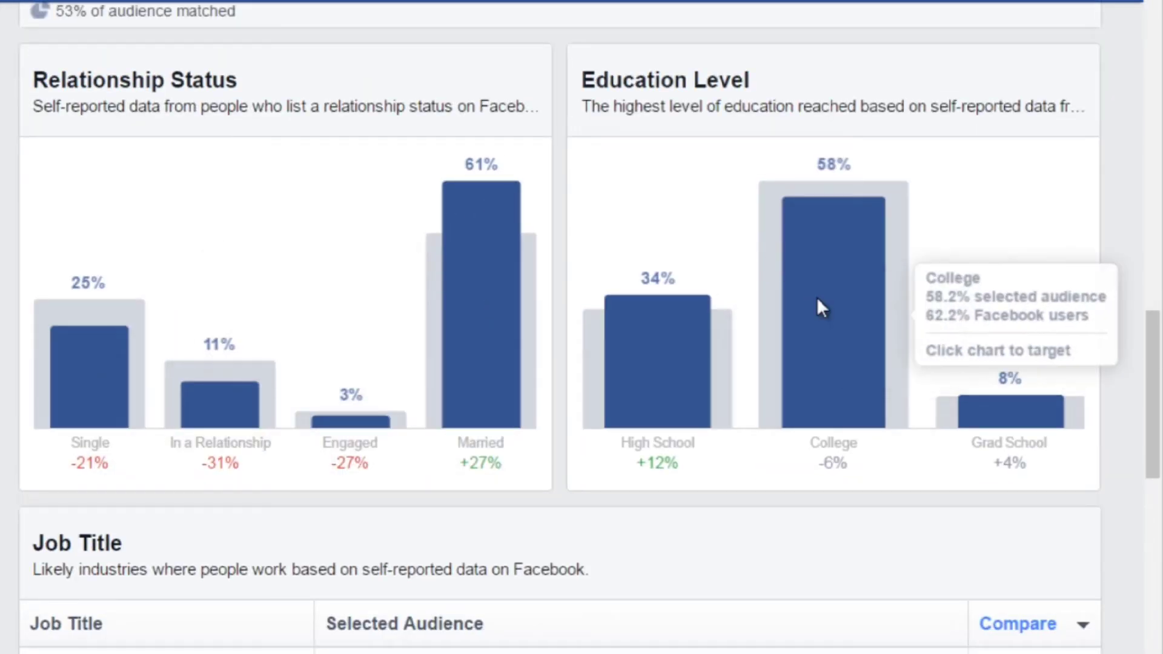
scroll(816, 297, down, 5)
scroll(305, 350, down, 4)
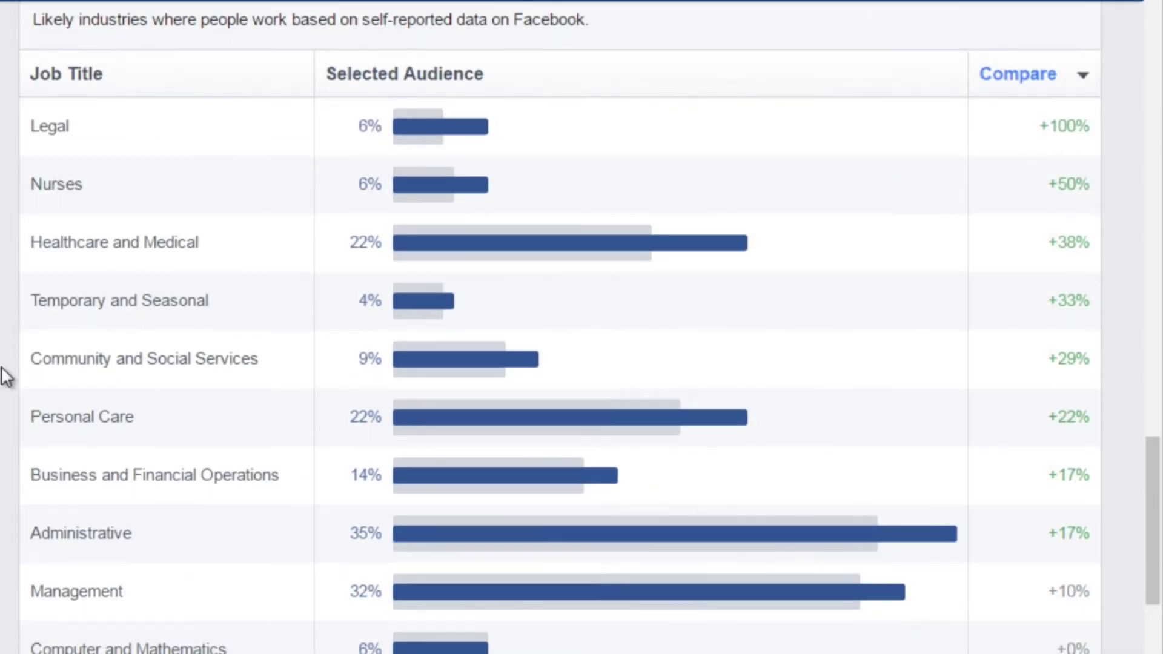
scroll(8, 369, up, 2)
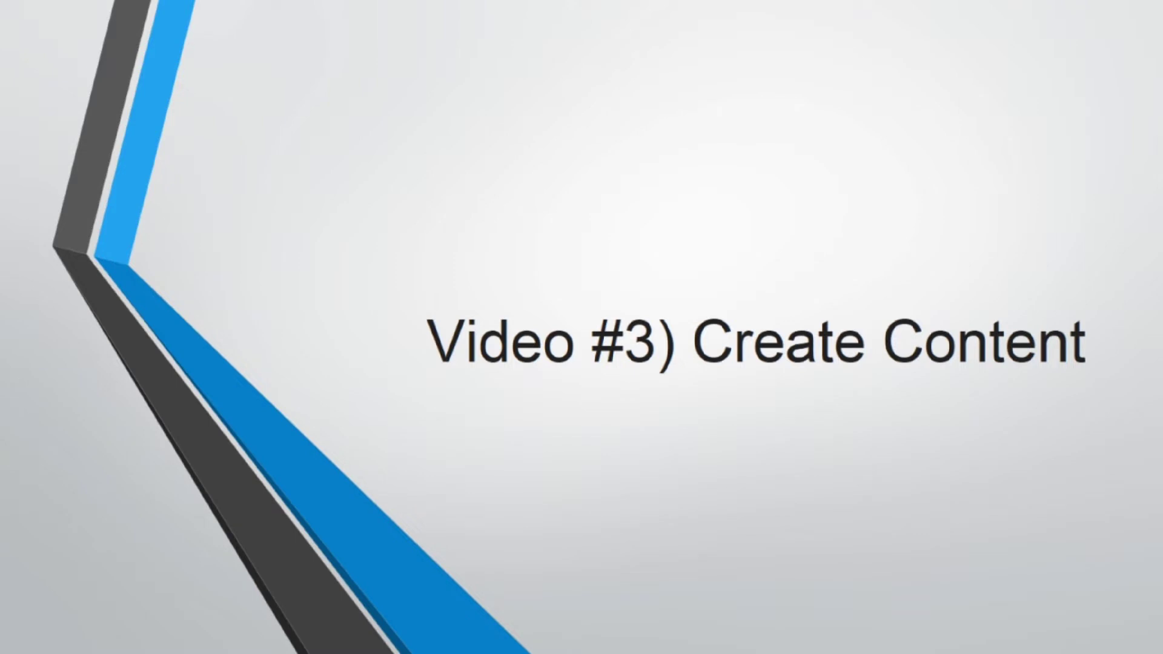
key(Right)
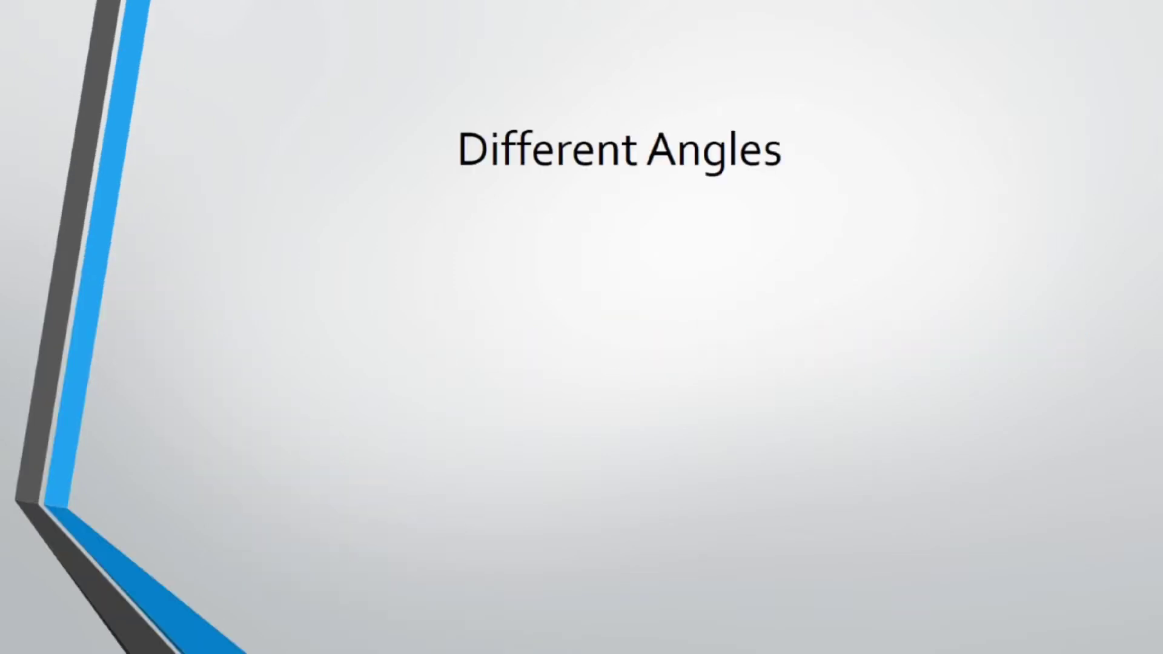
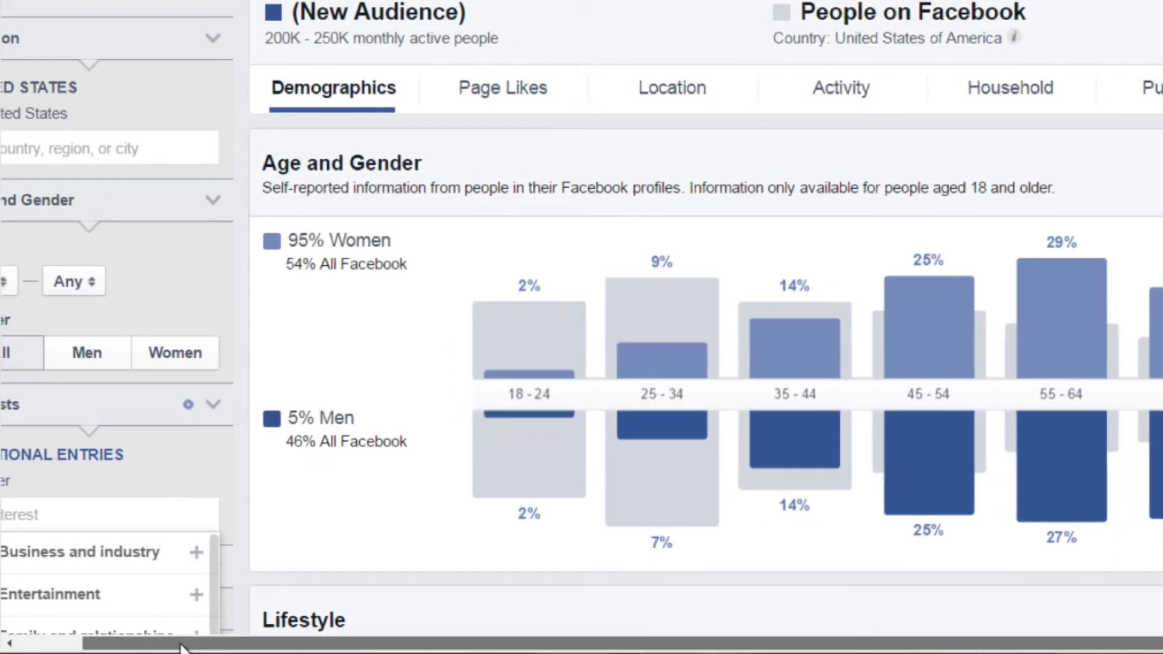
- Narrow the Dogster audience to women aged 55 - 64 from the age and gender chart
drag(236, 648, 160, 646)
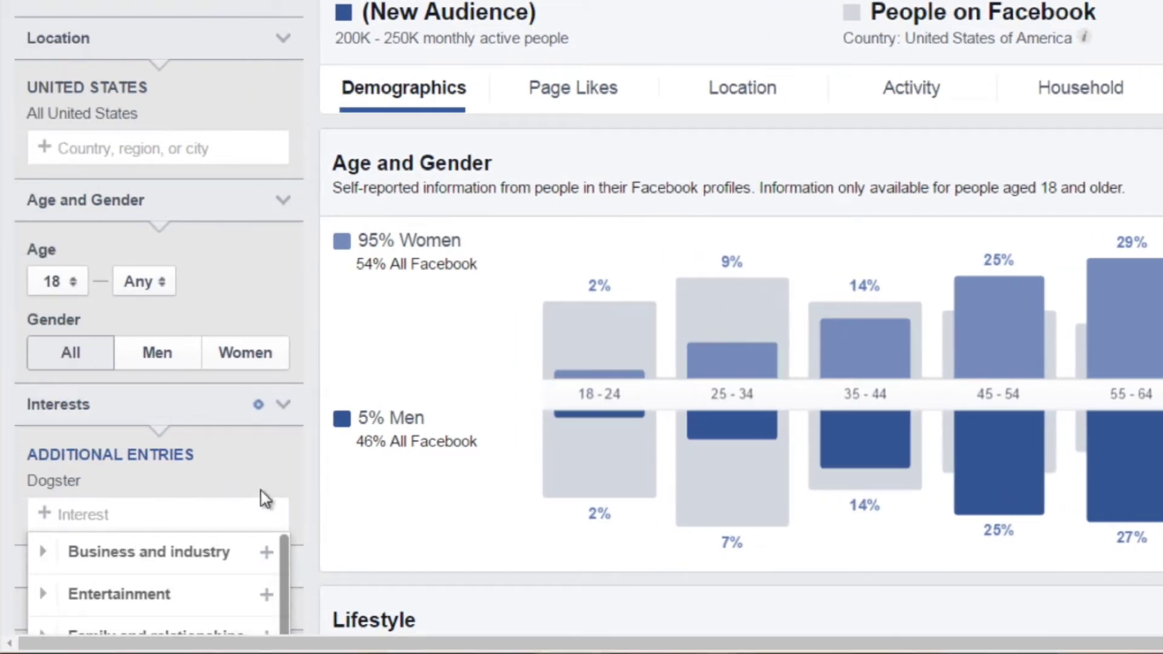
click(319, 324)
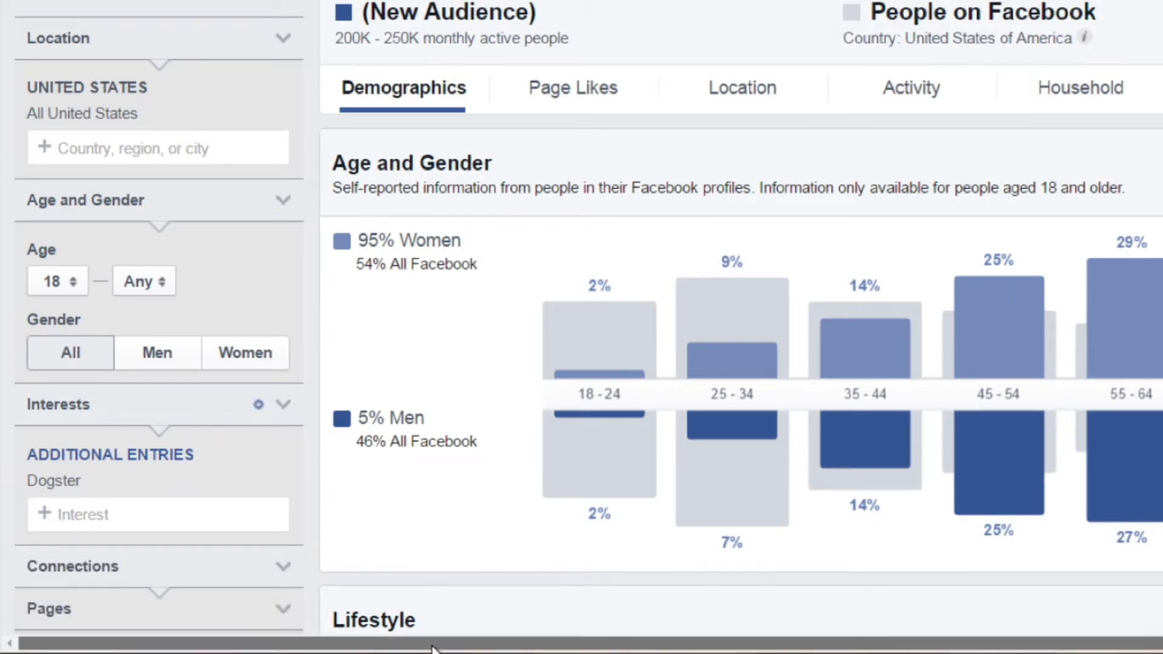
drag(433, 648, 612, 638)
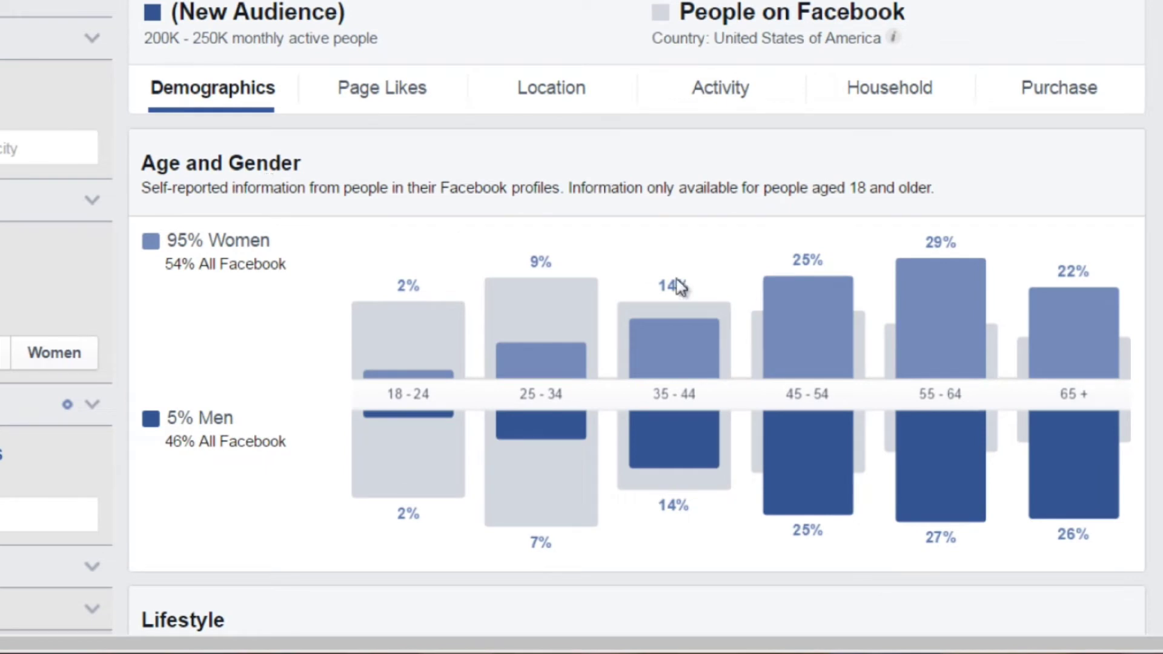
mouse_move(943, 282)
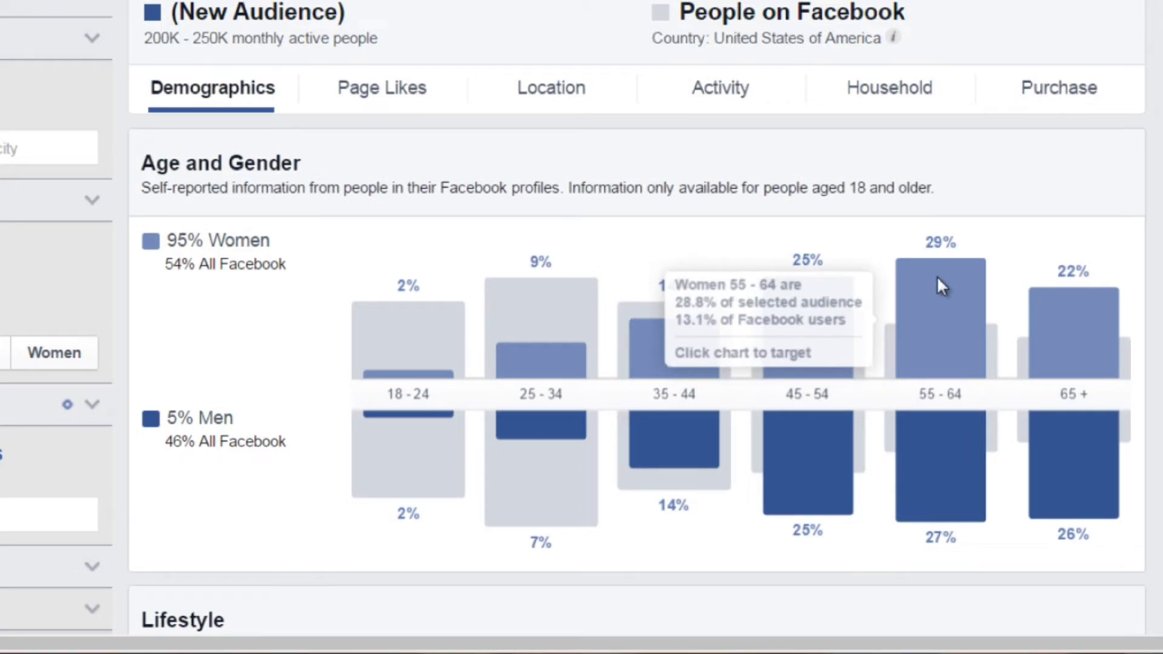
mouse_move(942, 416)
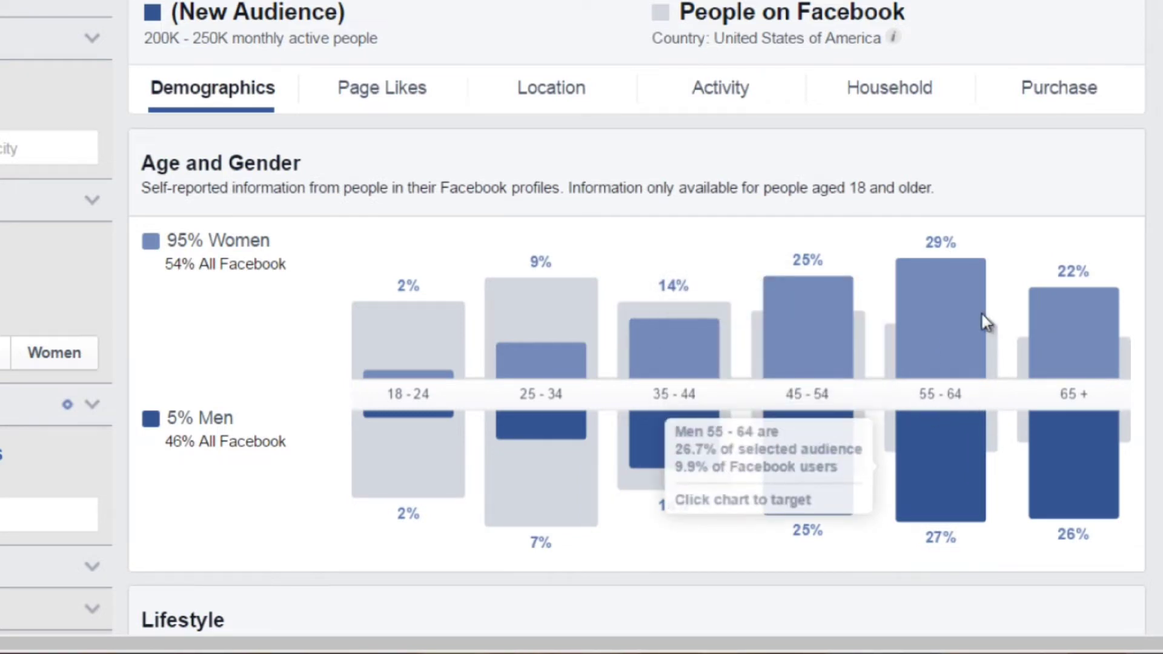
click(944, 303)
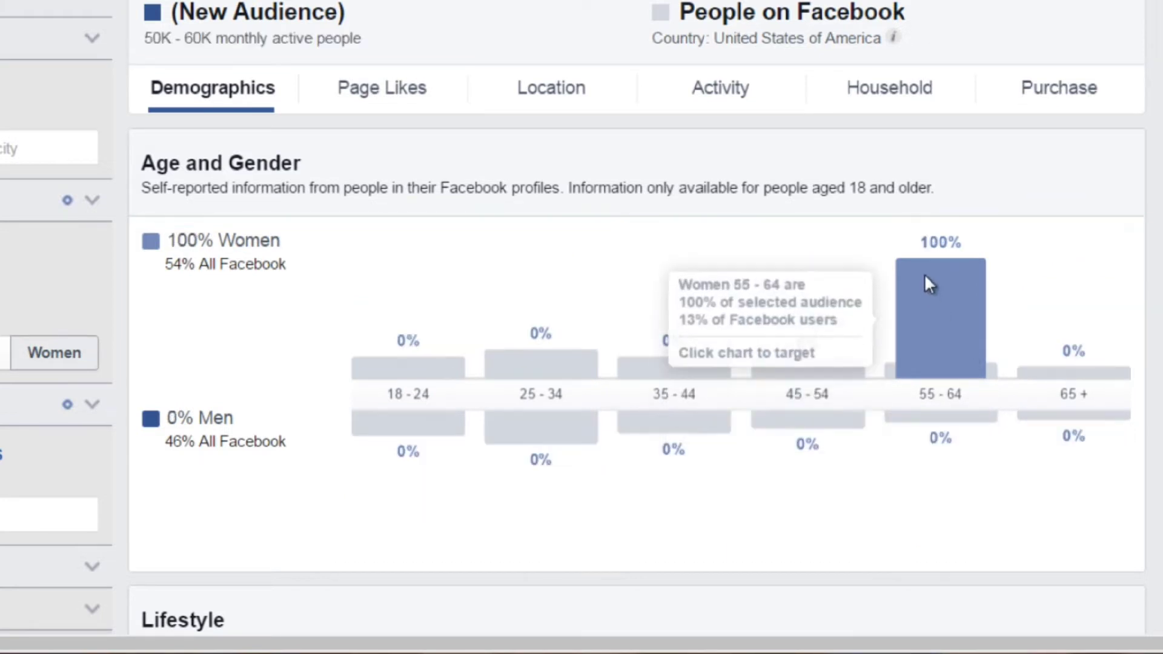
- Review the lifestyle, relationship status and education level data for the women aged 55 - 64 in the Dogster audience
scroll(629, 362, down, 10)
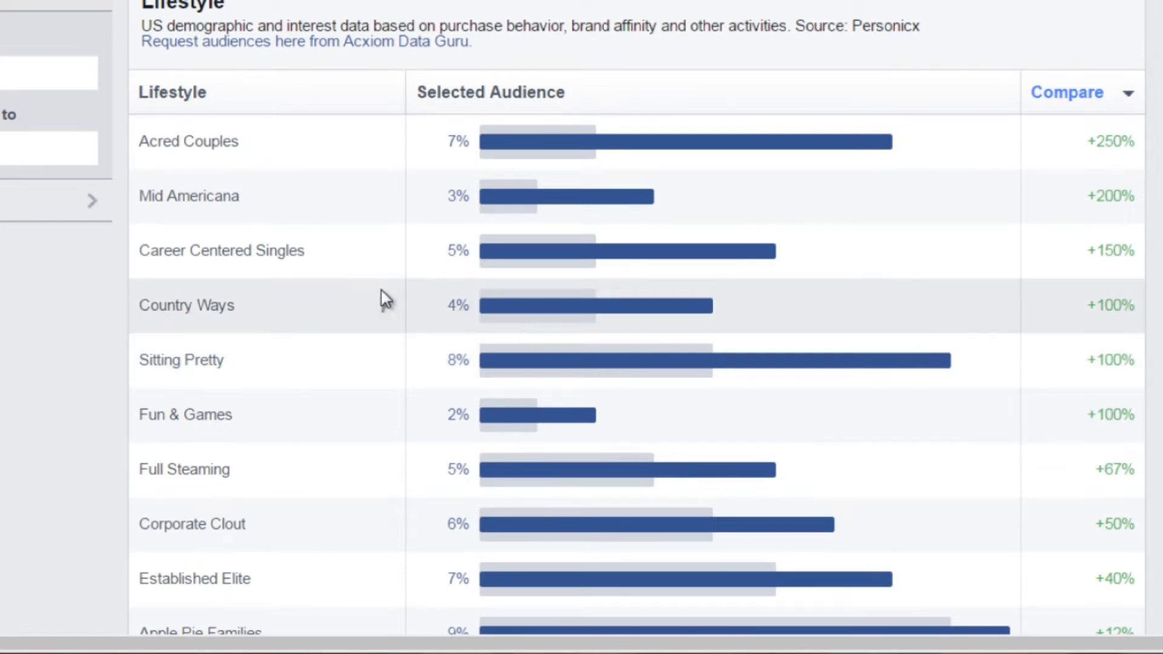
scroll(419, 200, up, 4)
scroll(884, 84, up, 3)
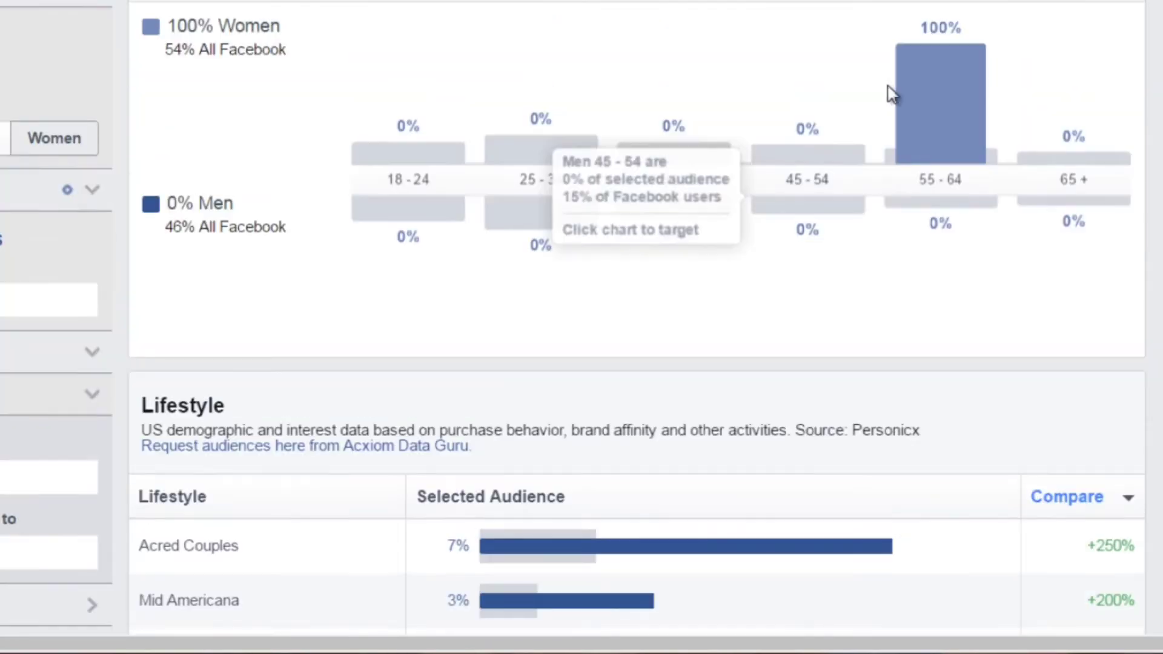
scroll(355, 350, down, 6)
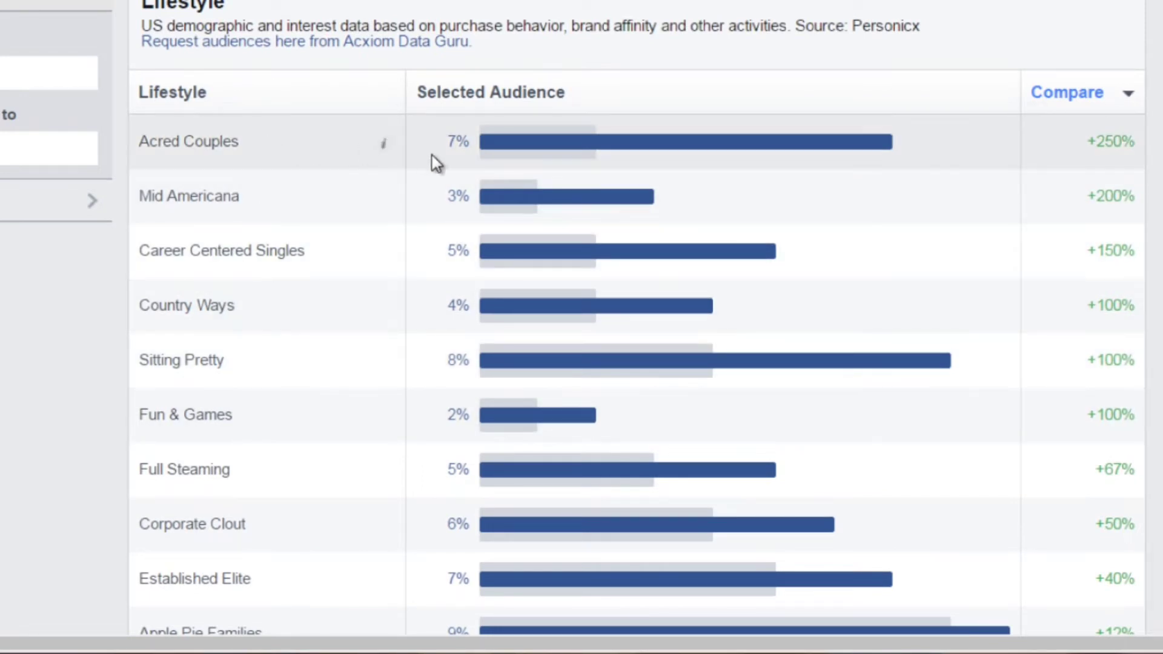
scroll(201, 261, down, 5)
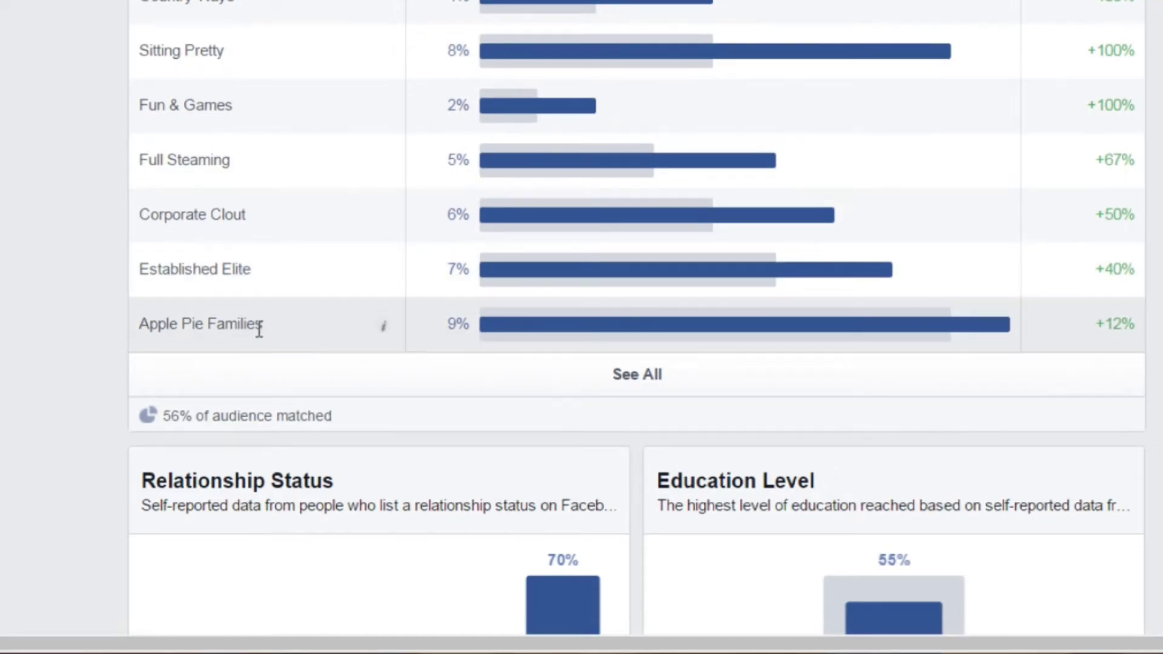
scroll(303, 330, down, 1)
scroll(327, 327, down, 4)
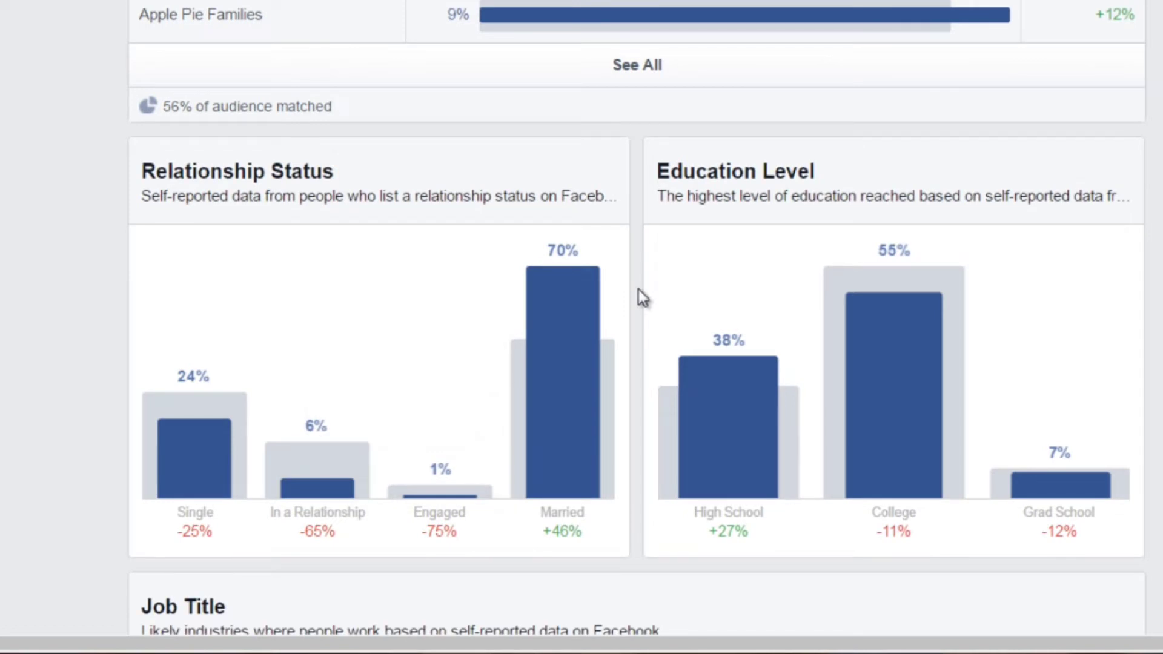
mouse_move(943, 332)
- Sort the audience's job titles by their share of the selected audience and review the ranking
scroll(943, 333, down, 5)
scroll(696, 496, down, 5)
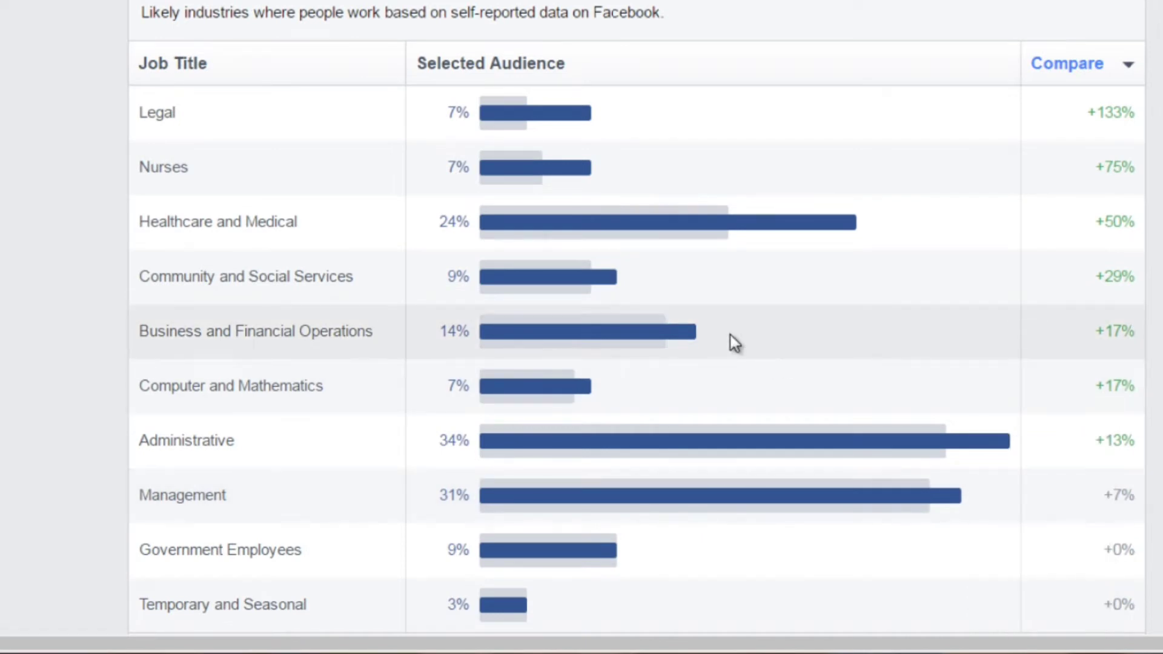
click(501, 65)
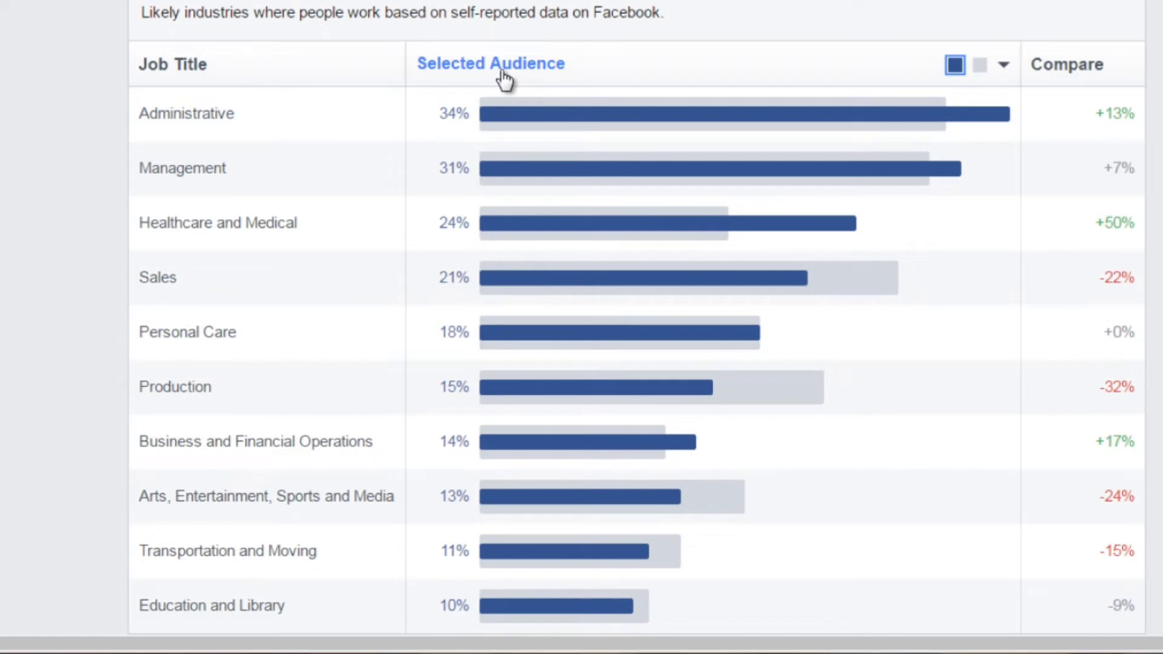
click(501, 77)
click(501, 77)
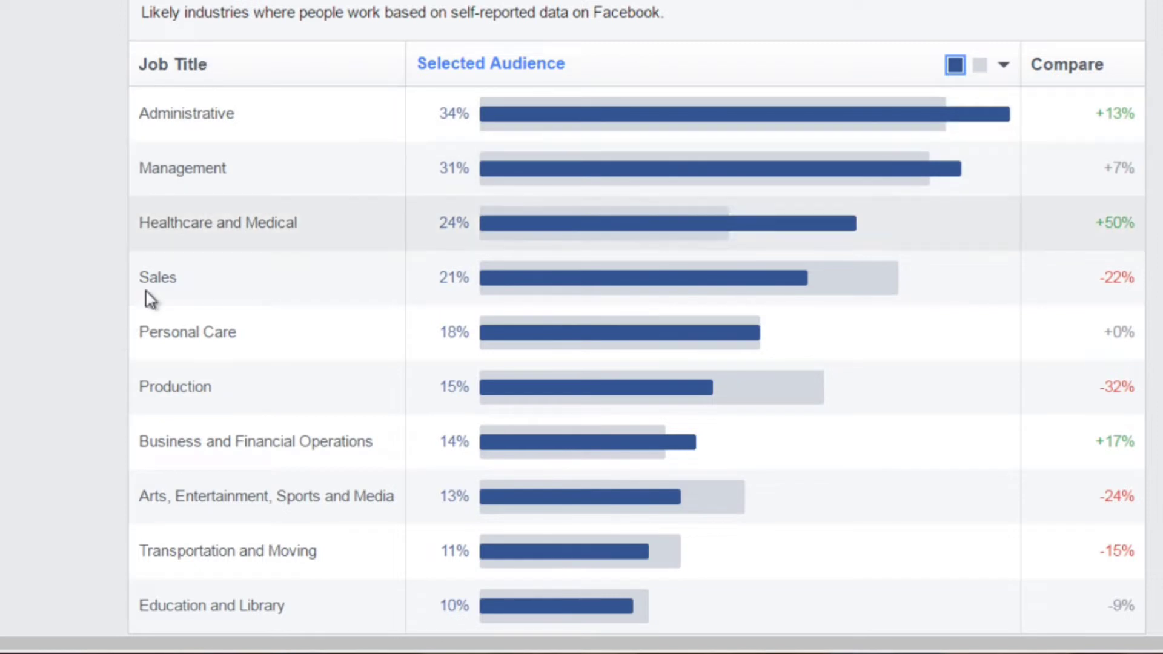
scroll(77, 388, down, 3)
- Open the Page Likes data for the selected audience and examine its top categories
scroll(79, 385, up, 10)
scroll(84, 394, up, 10)
scroll(115, 330, up, 3)
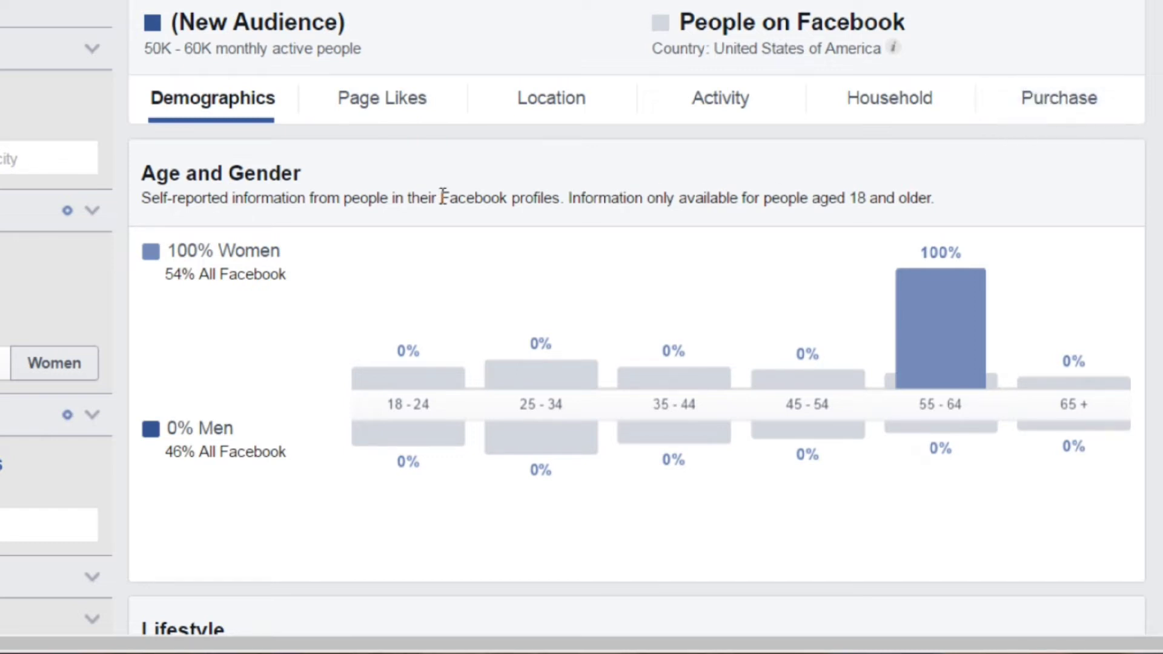
click(408, 100)
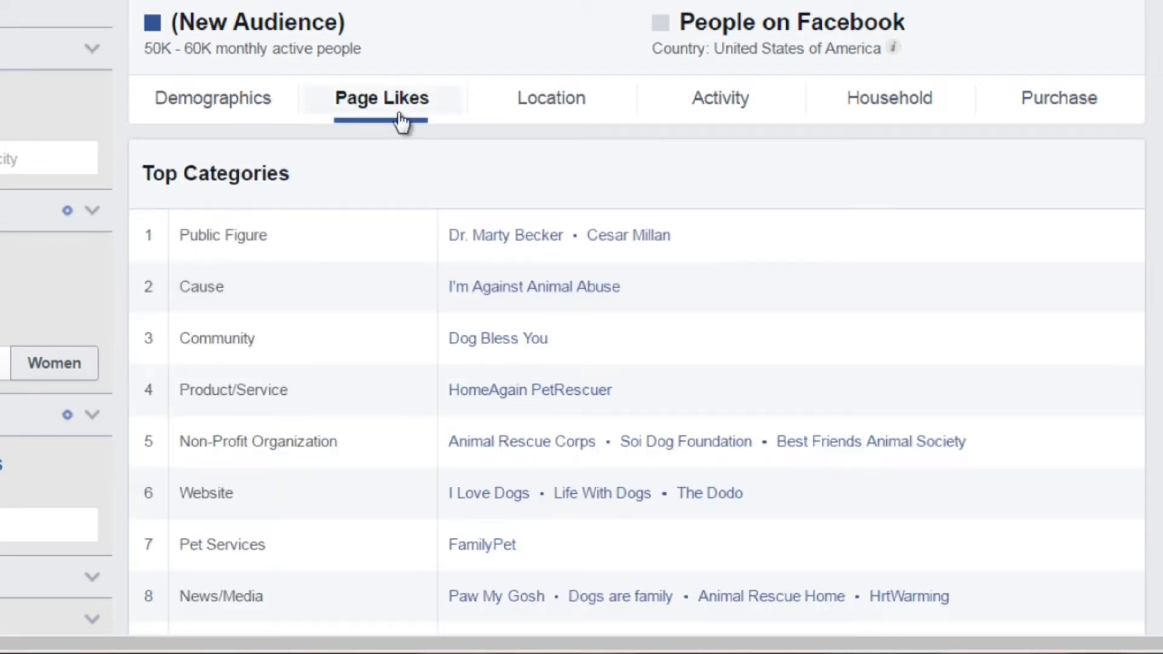
scroll(403, 252, down, 2)
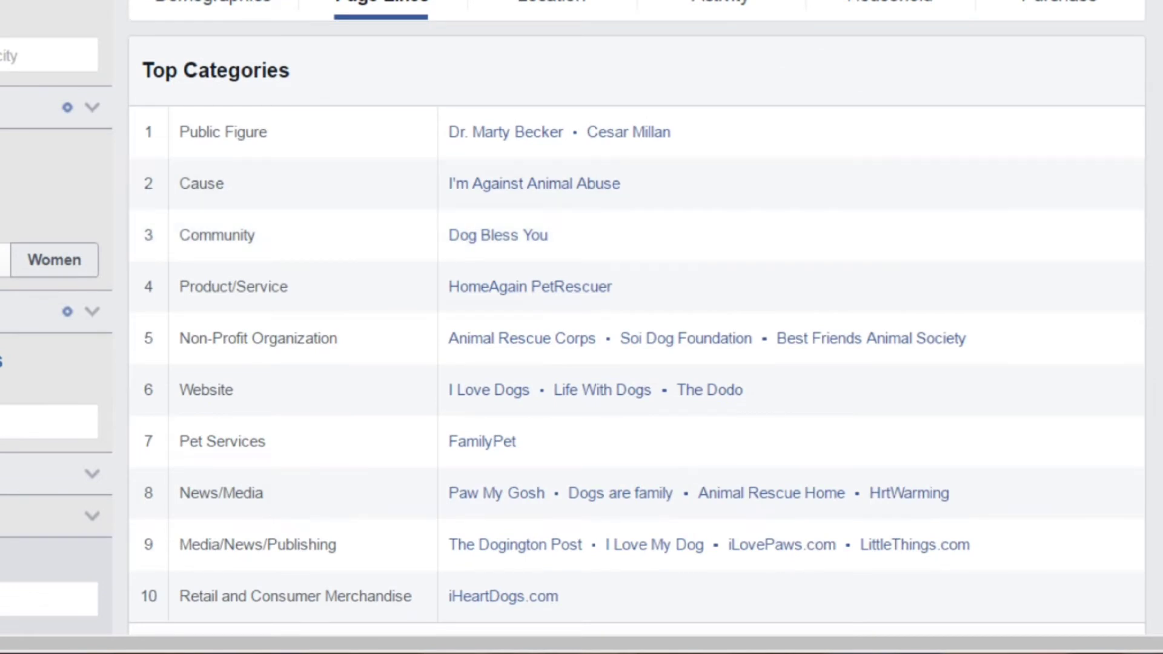
scroll(636, 327, down, 2)
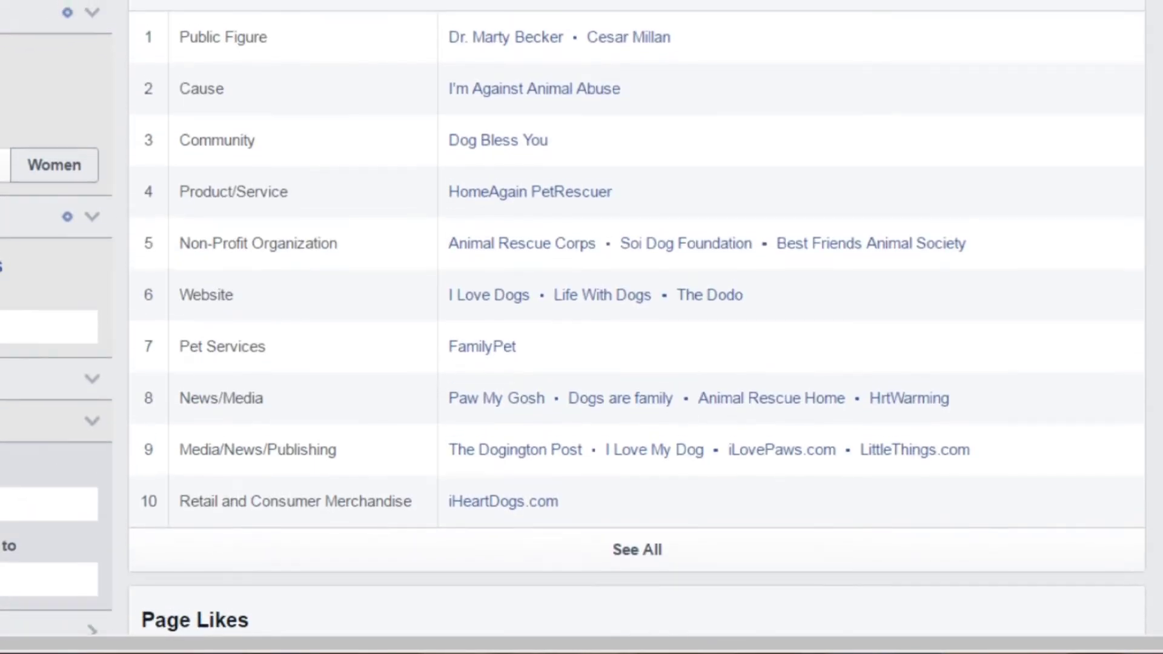
scroll(636, 327, up, 1)
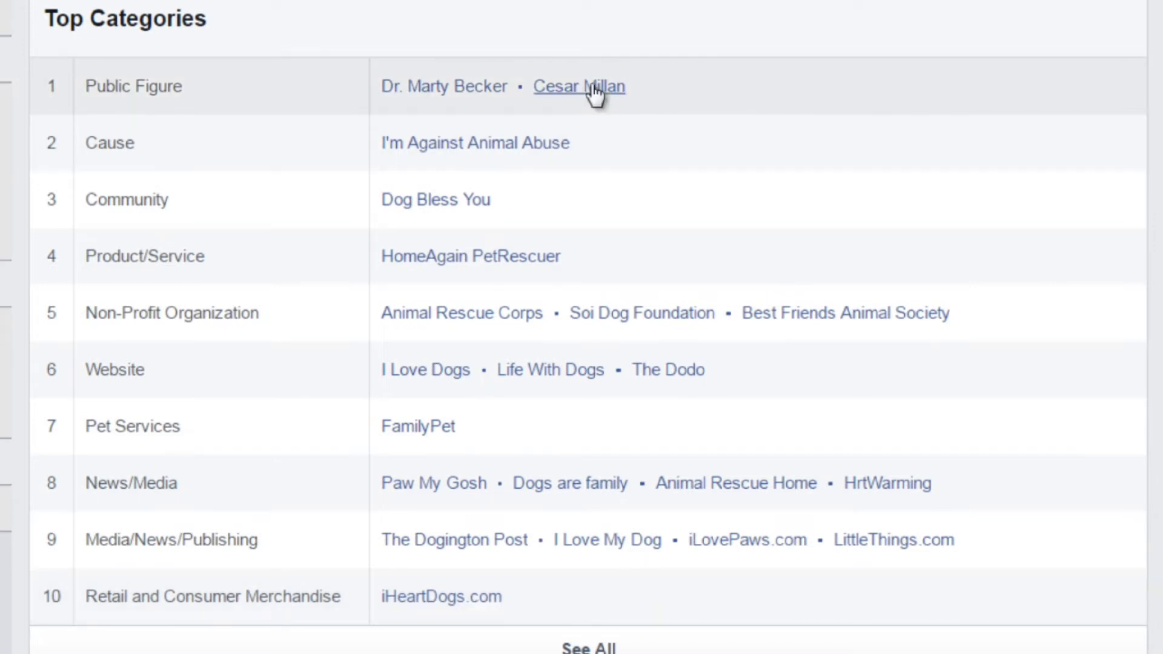
- Open the Cesar Millan, Dog Bless You and HomeAgain PetRescuer pages in separate browser tabs from the top categories
right_click(591, 86)
click(623, 104)
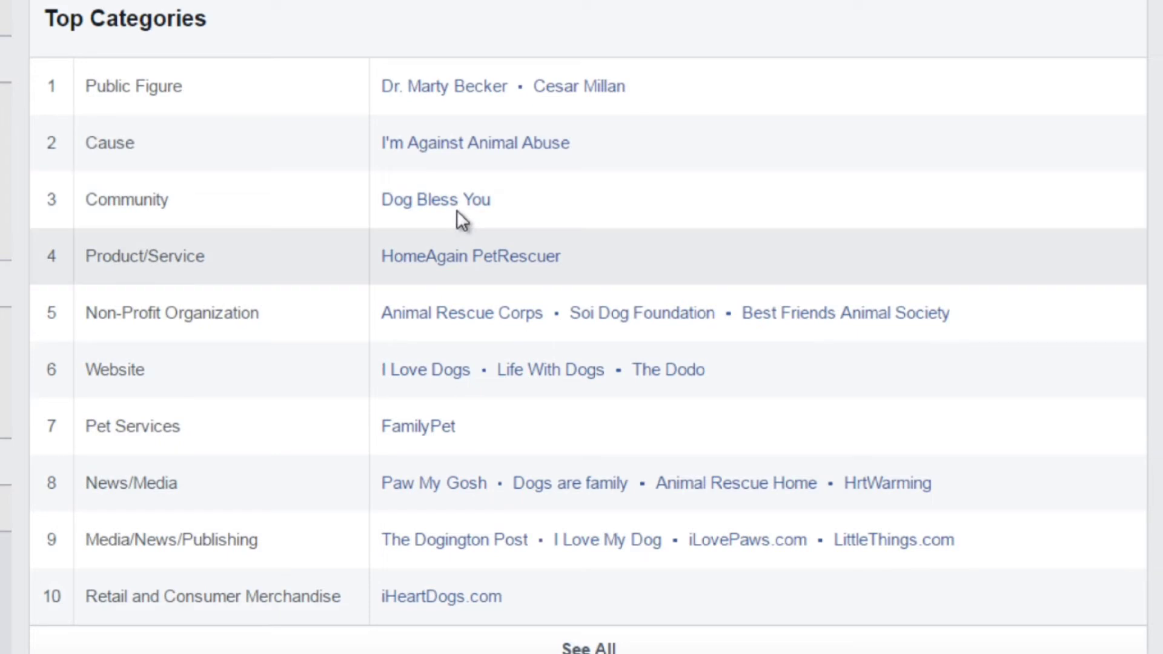
middle_click(461, 199)
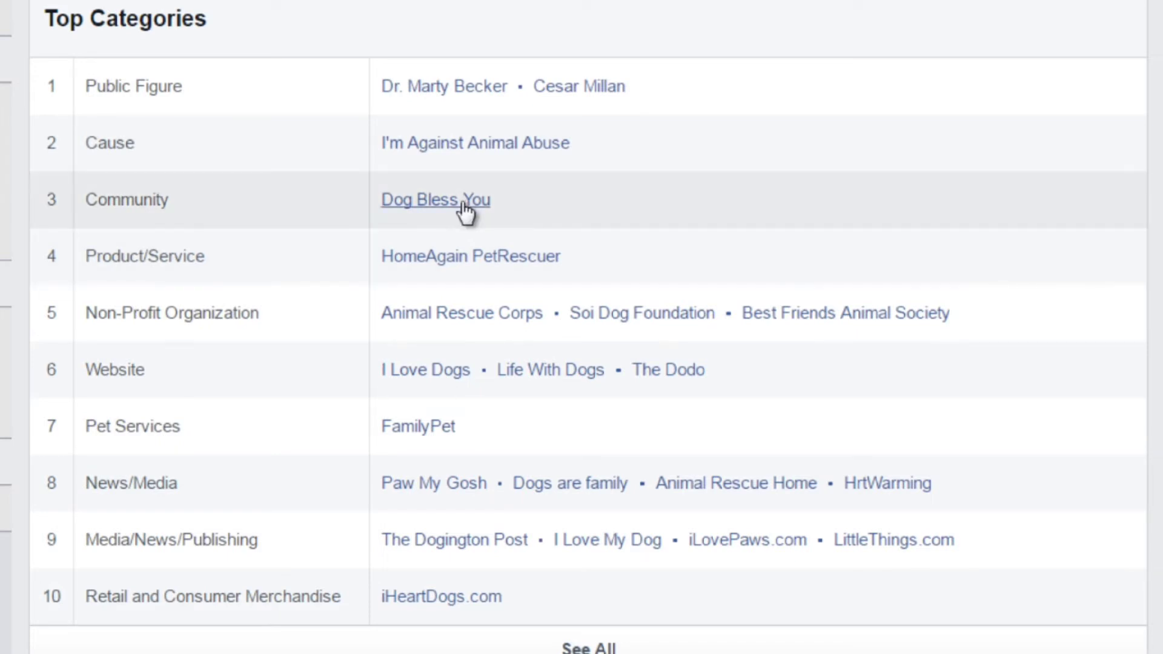
middle_click(479, 257)
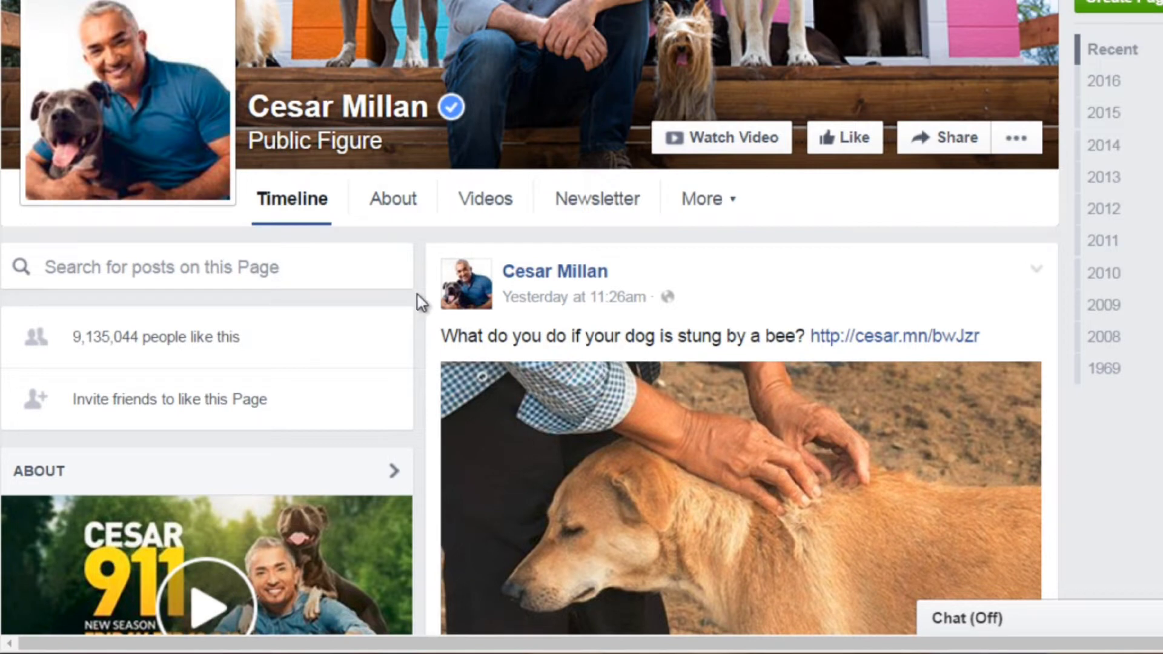
- Examine the Cesar Millan Facebook page's following, its bee-sting post and the reactions, shares and comments on that post
scroll(417, 290, down, 2)
scroll(416, 290, up, 2)
scroll(419, 285, up, 2)
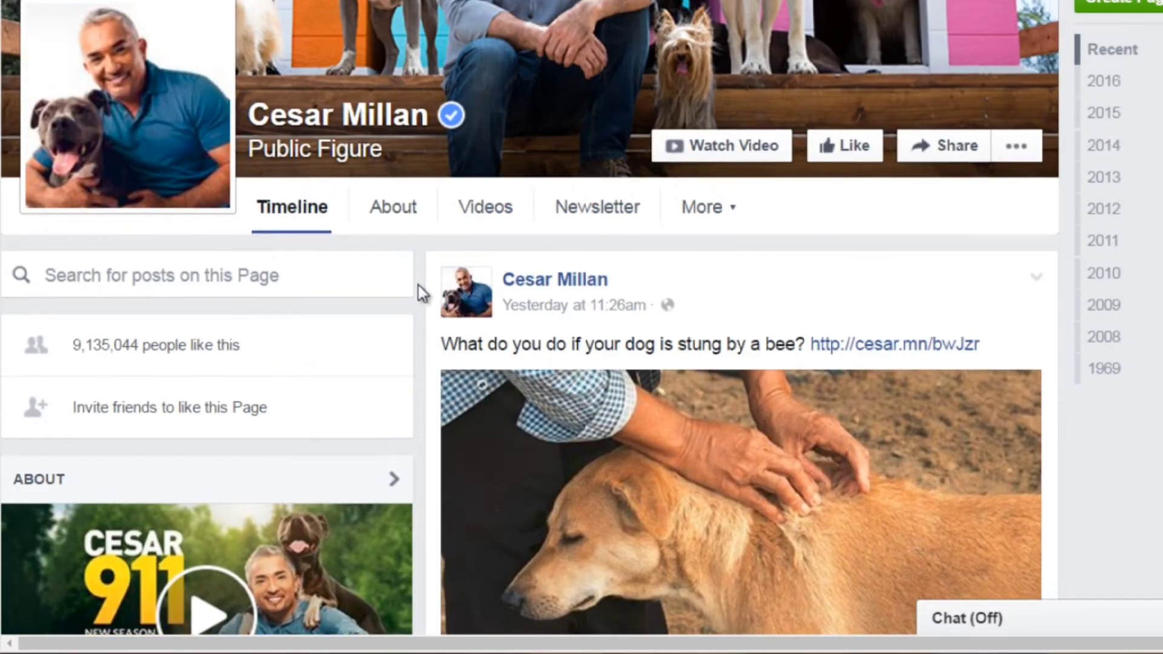
scroll(422, 294, down, 2)
scroll(423, 294, down, 2)
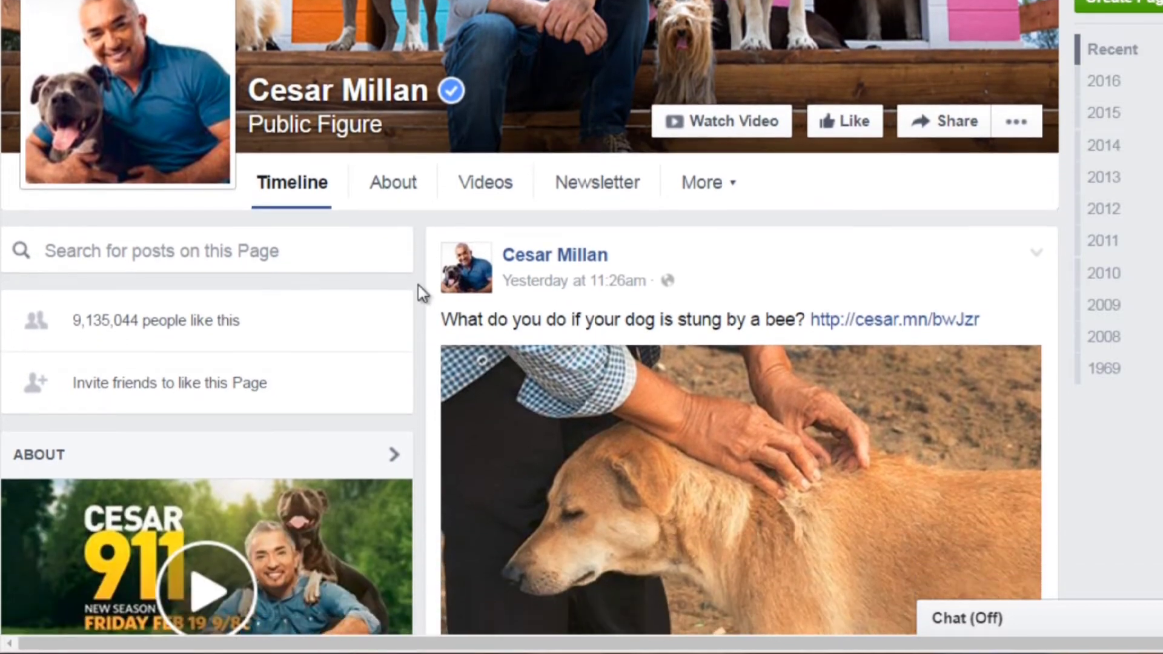
scroll(419, 280, down, 4)
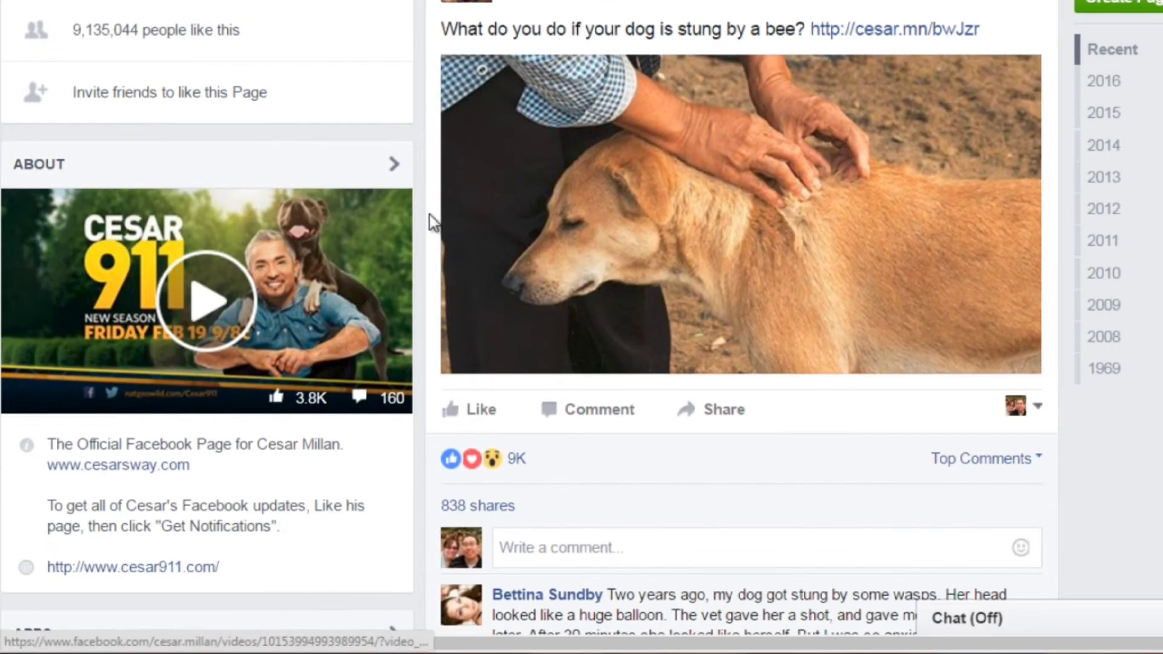
scroll(429, 207, down, 4)
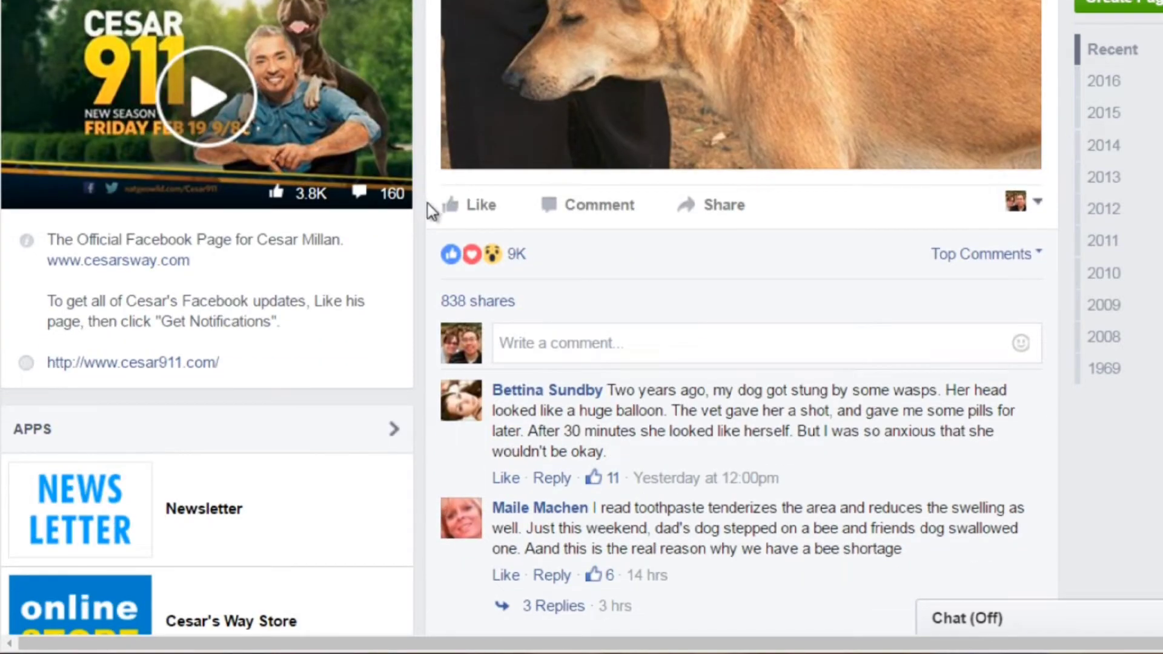
scroll(427, 204, up, 6)
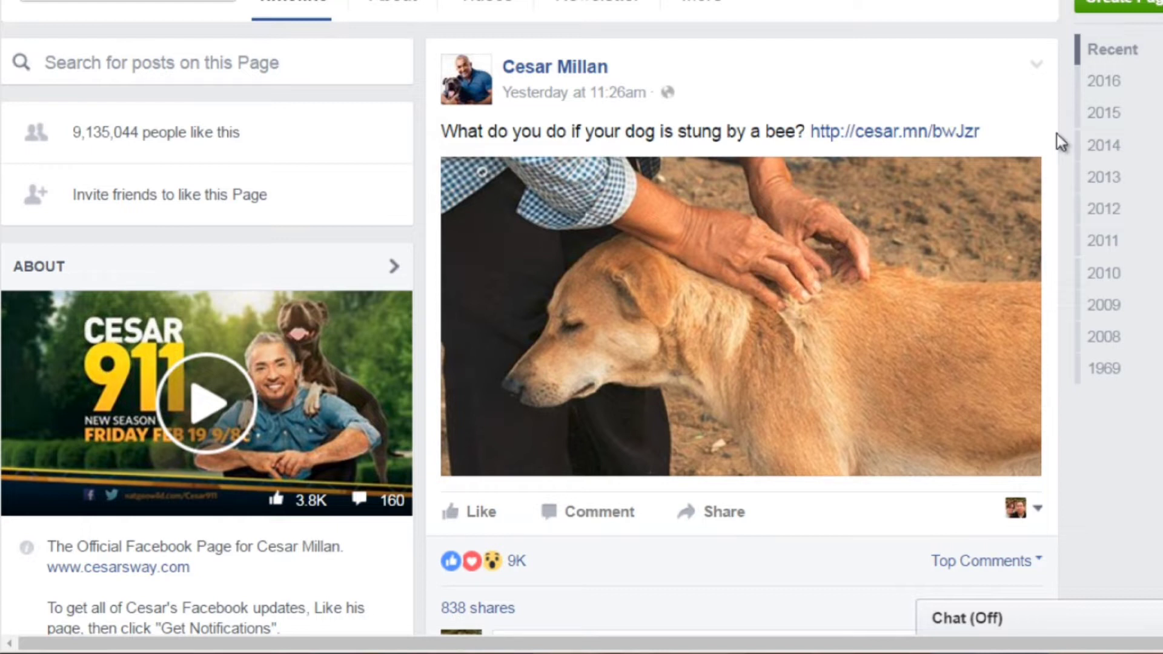
scroll(1056, 133, down, 2)
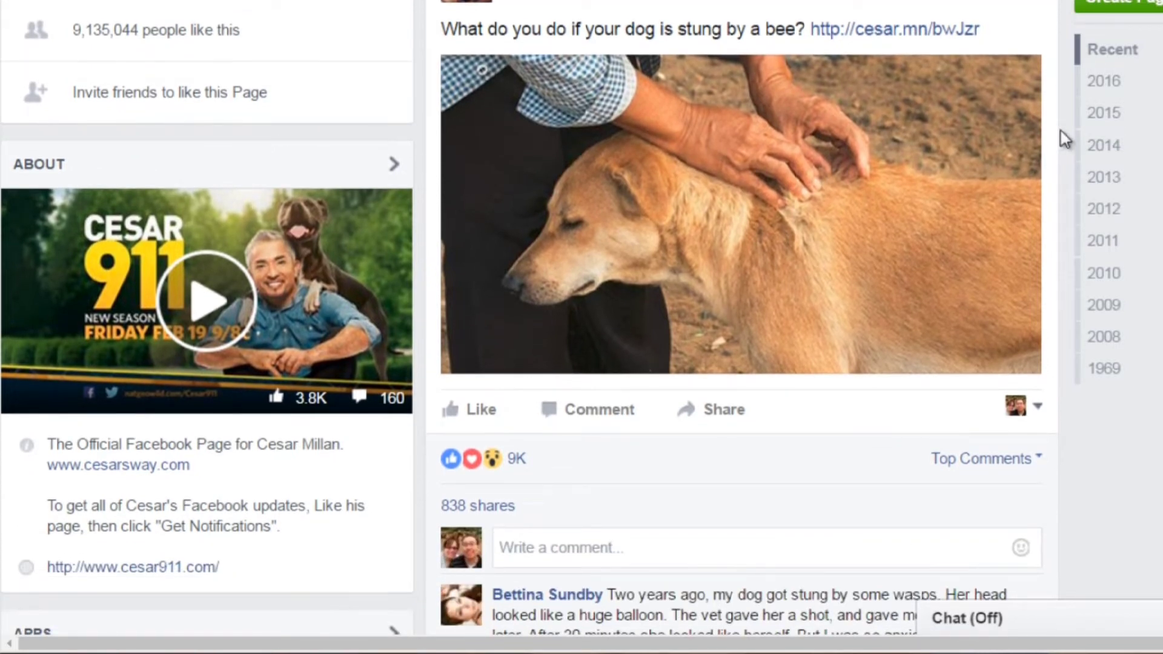
scroll(1069, 125, down, 3)
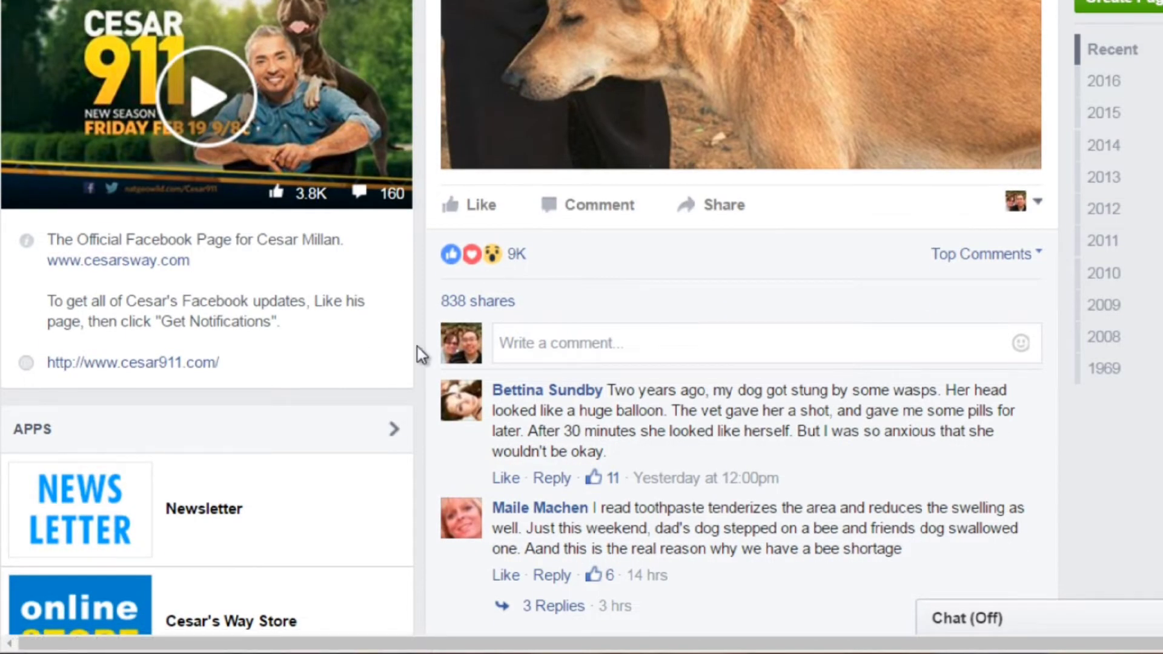
scroll(418, 349, down, 5)
scroll(416, 346, up, 6)
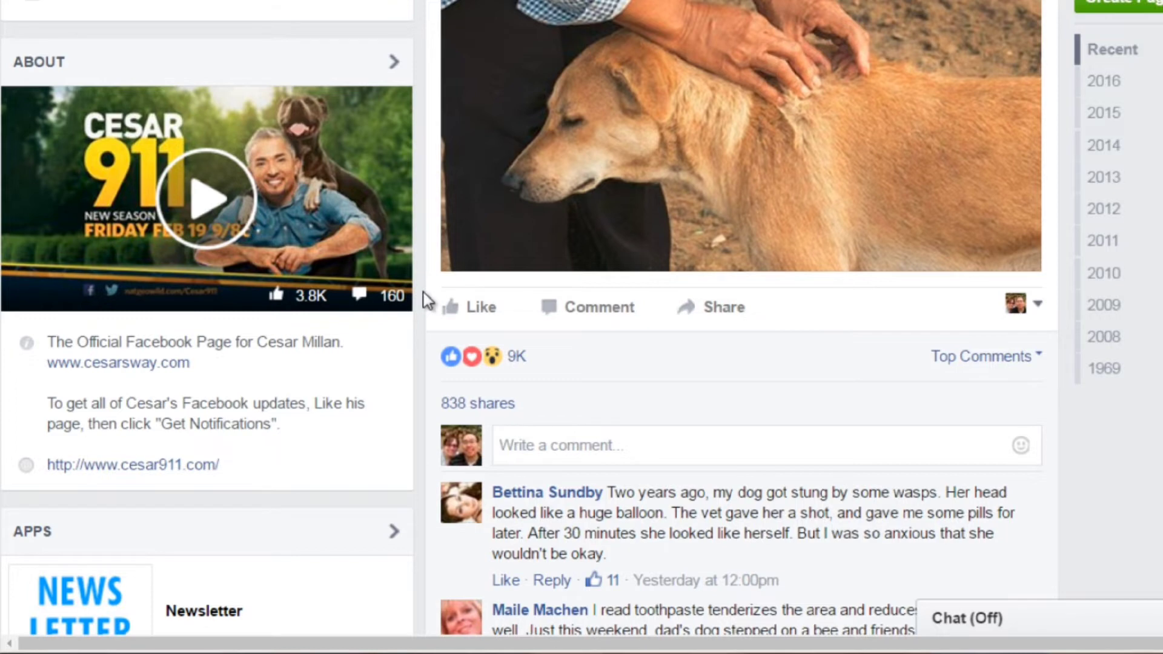
- Look through the Cesar Millan page's older posts, including "Hello, Mr. Smiley Face!", and check their engagement
scroll(427, 299, down, 8)
scroll(428, 299, down, 5)
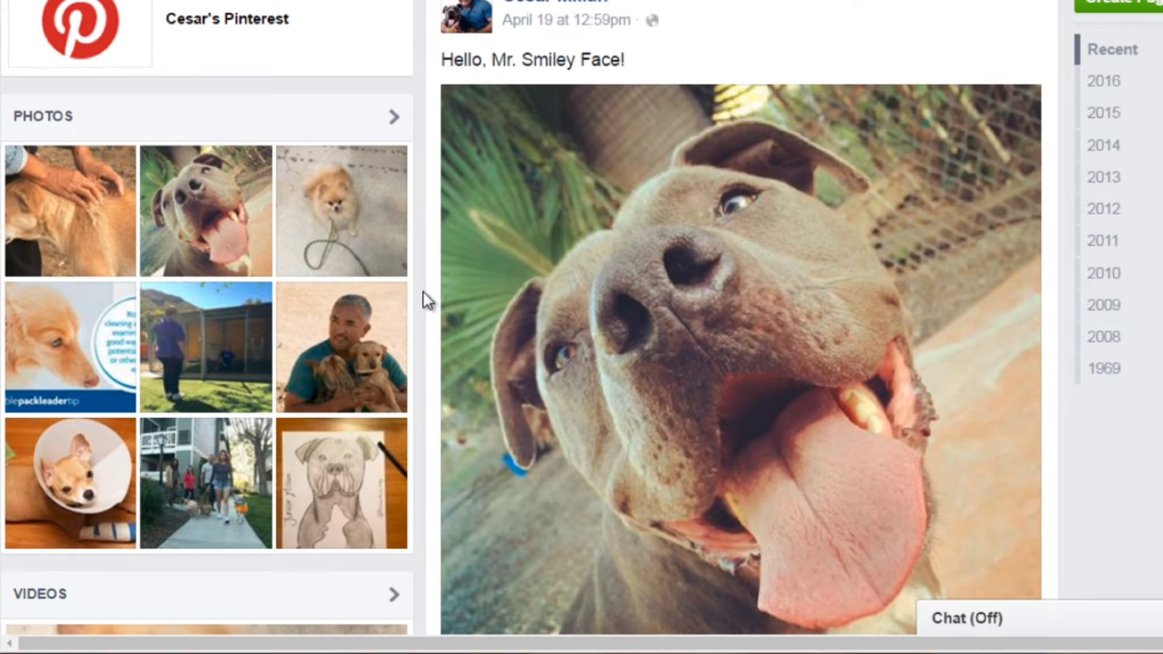
scroll(427, 299, down, 8)
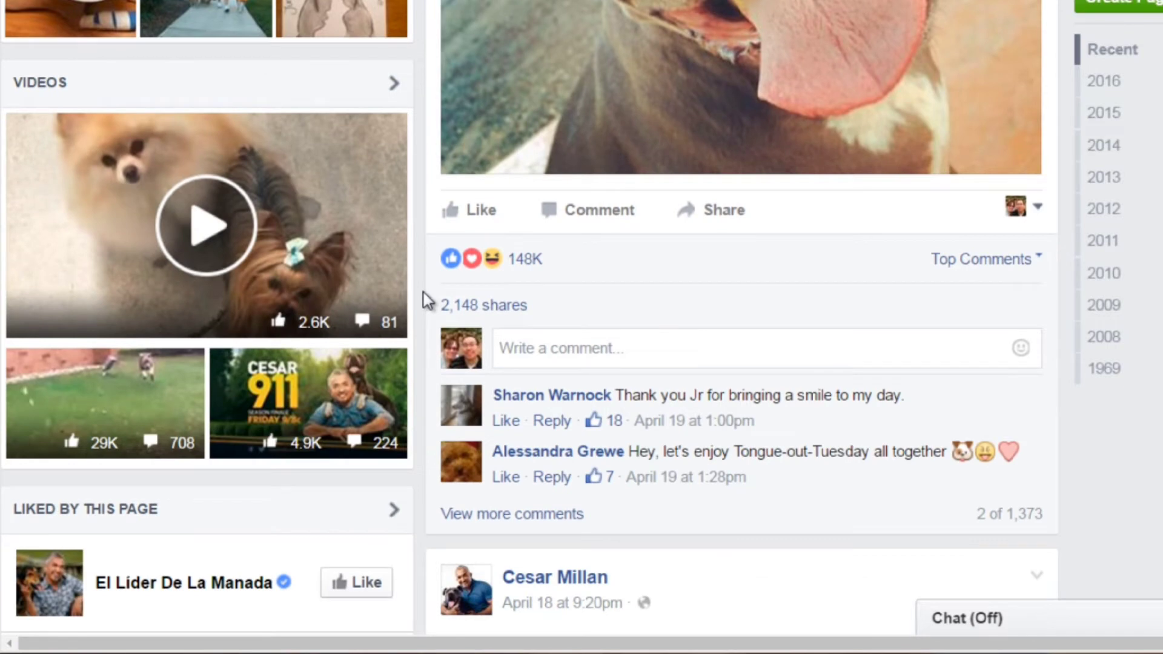
- Revisit the "Hello, Mr. Smiley Face!" post's engagement and compare it with the Cesar Millan page's training-leads video post
scroll(424, 297, up, 8)
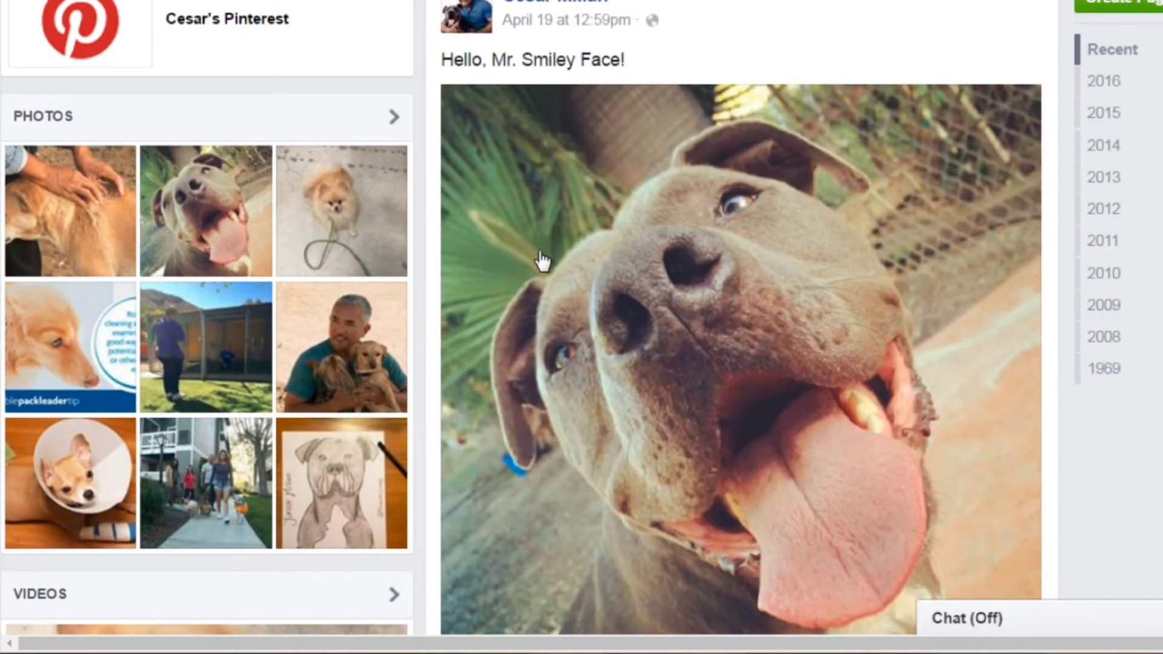
scroll(430, 327, down, 8)
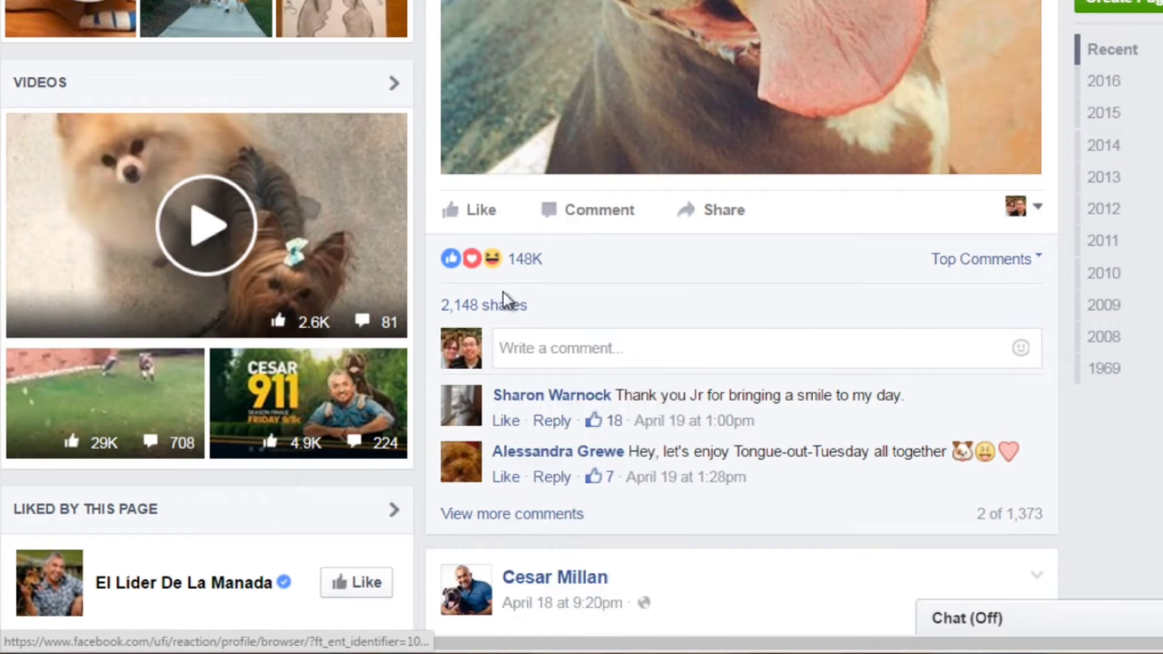
scroll(435, 398, down, 5)
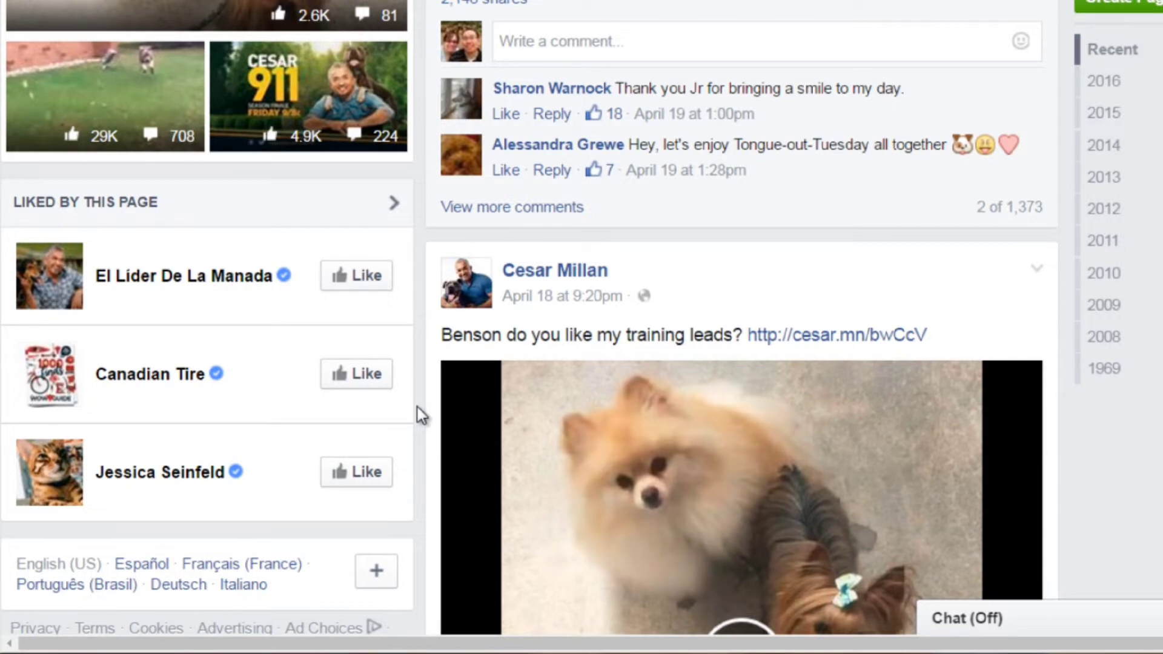
scroll(417, 407, down, 5)
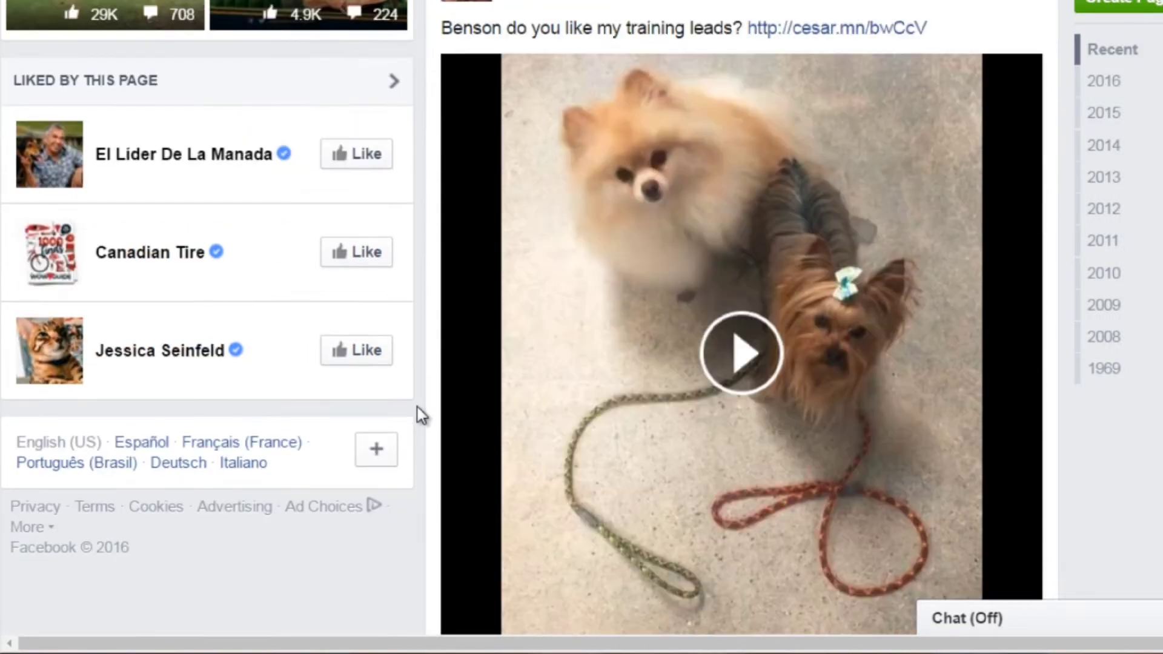
scroll(417, 407, up, 2)
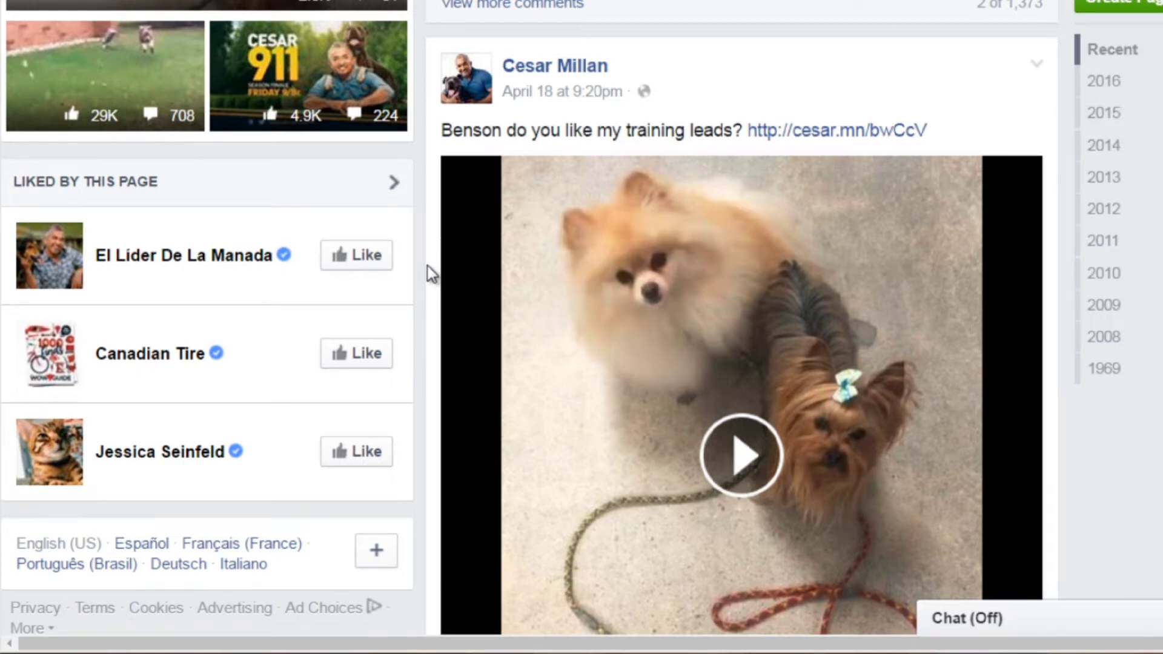
scroll(428, 266, down, 5)
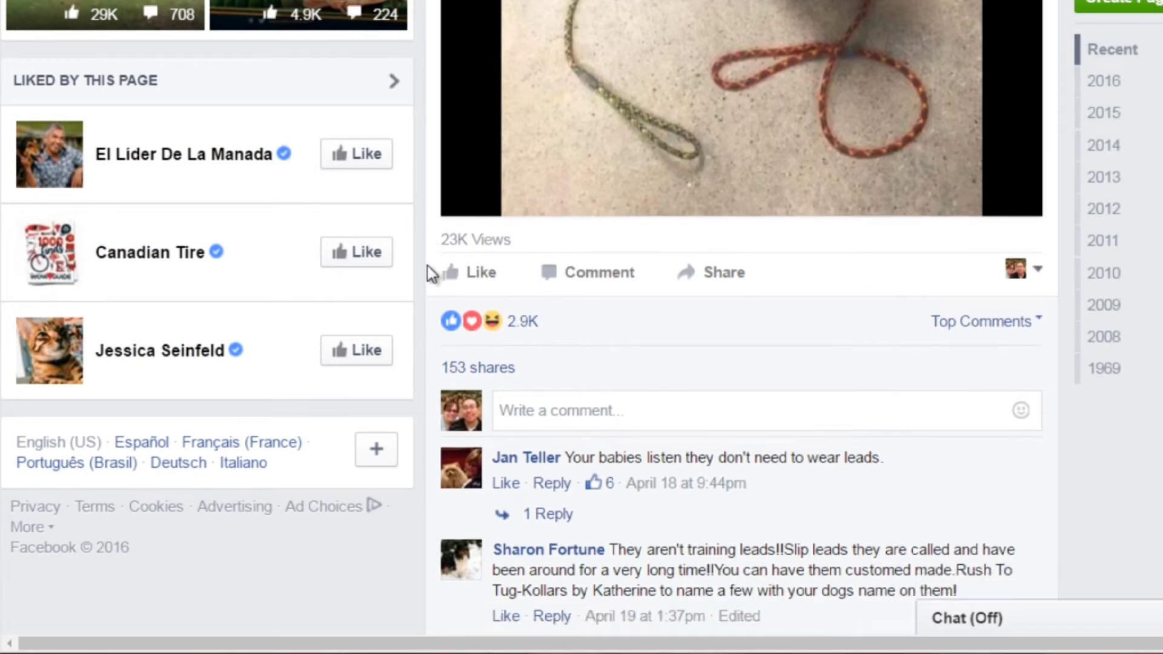
- Examine the Cesar Millan page's Vetericyn ear-cleaning post, including its wording about potential ear issues, its image and its reactions
scroll(427, 266, down, 10)
scroll(428, 266, down, 10)
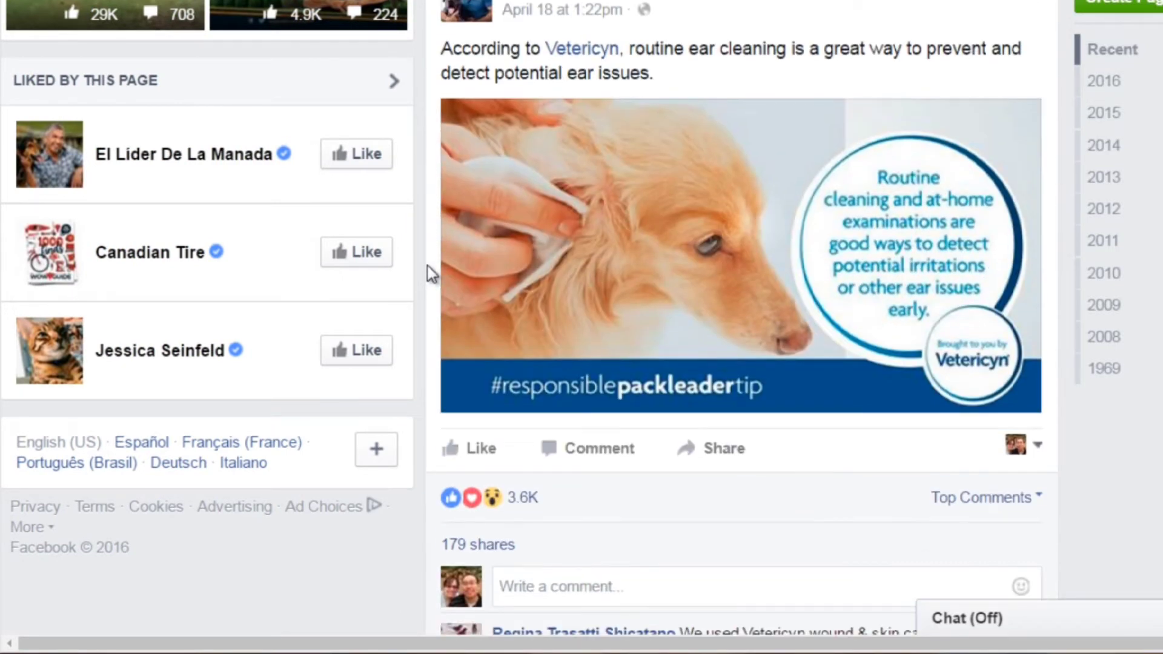
scroll(427, 266, up, 2)
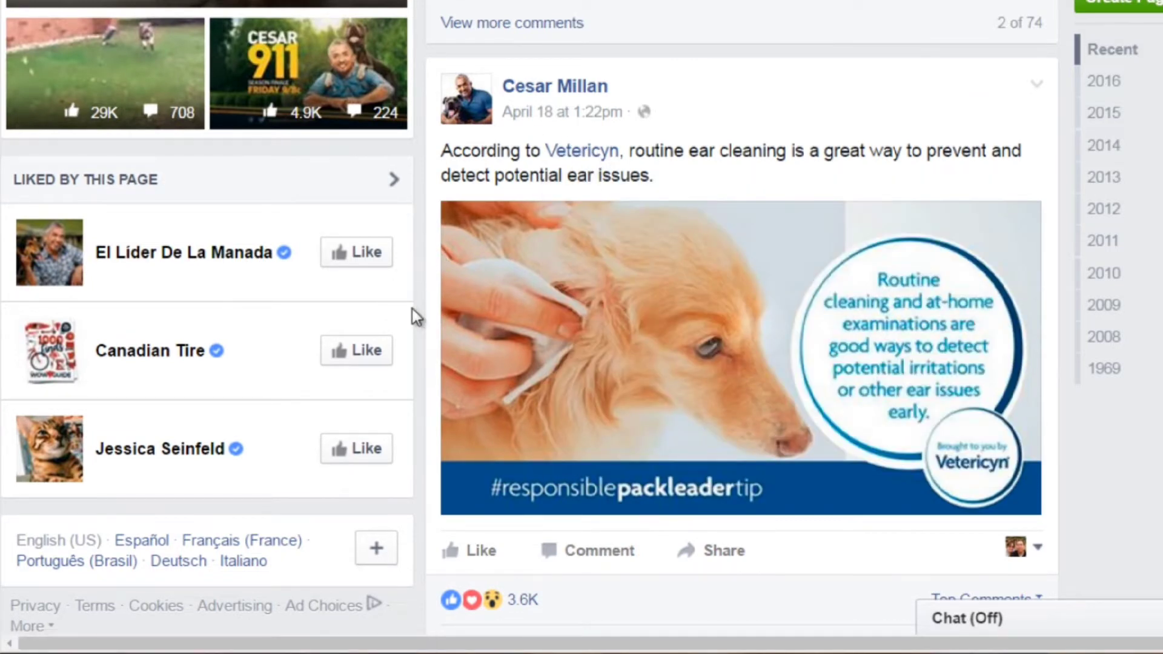
scroll(412, 309, down, 2)
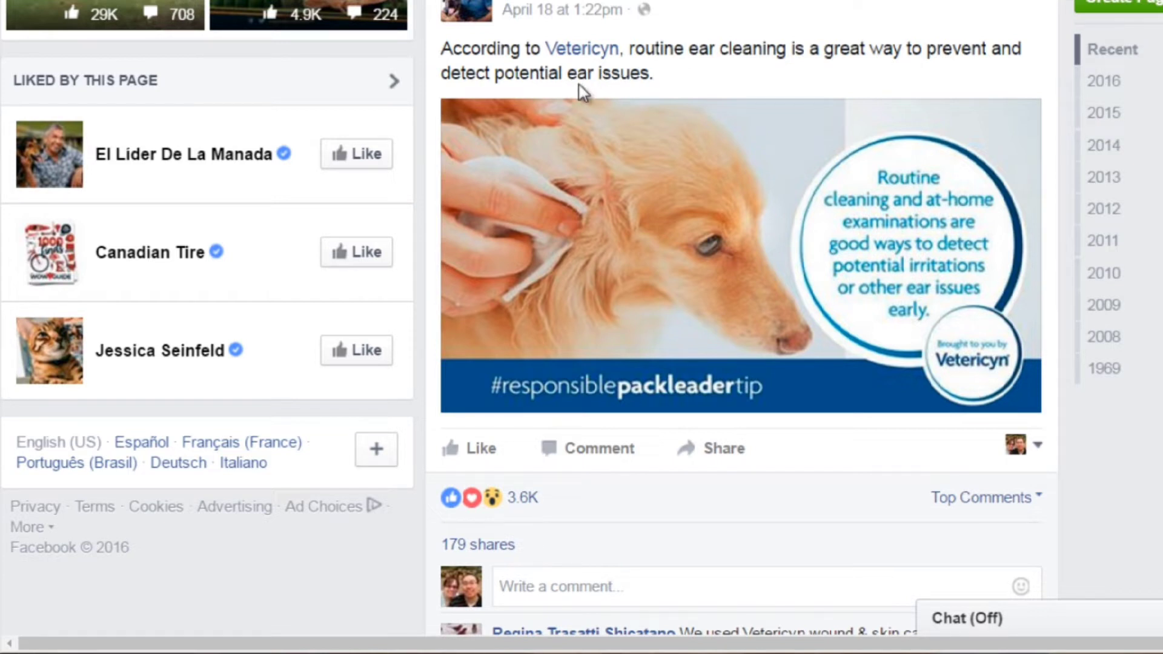
drag(651, 75, 495, 75)
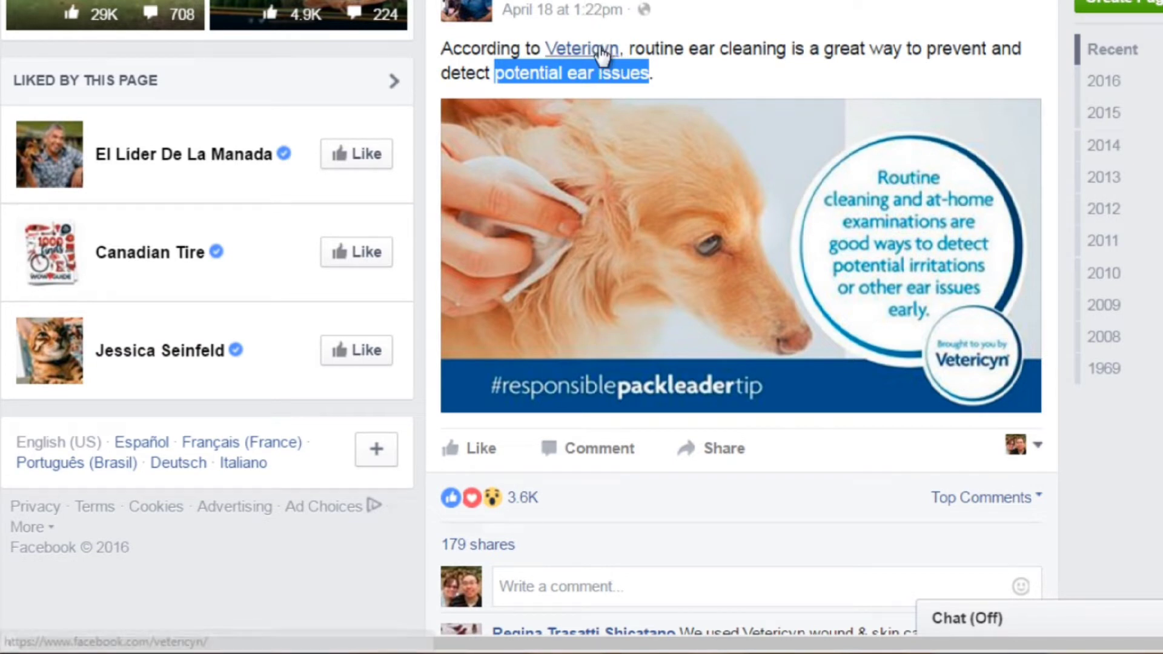
mouse_move(579, 48)
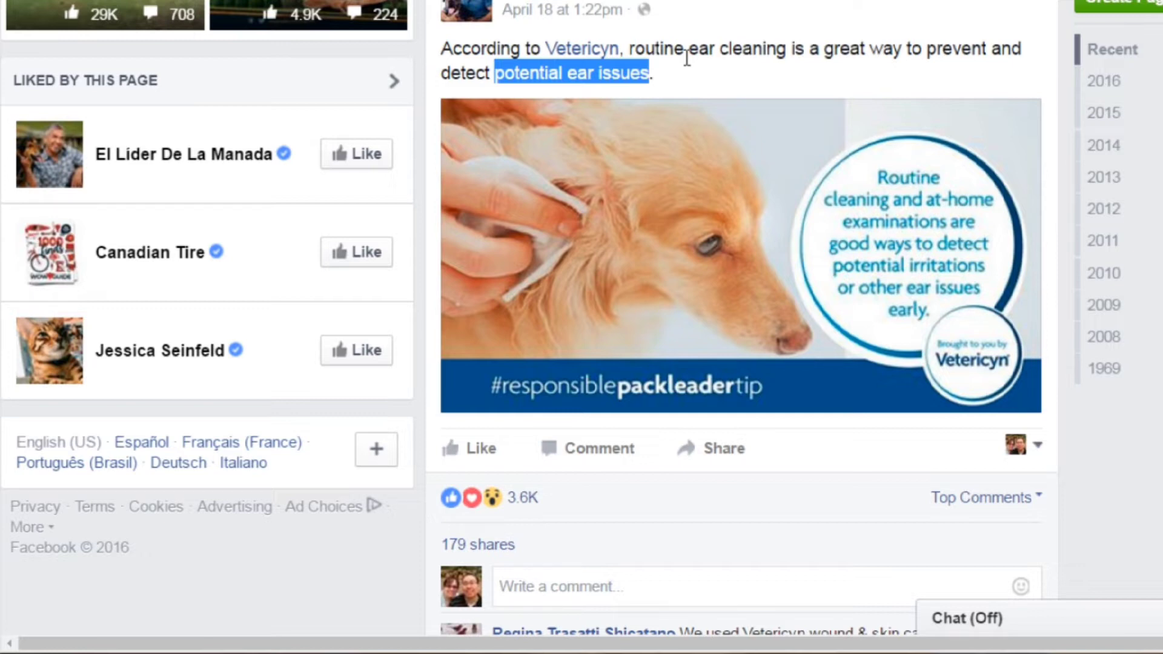
- Look through the Cesar Millan page's #trainingcesarsway and #BarkFest posts with their reactions, shares and comments
scroll(428, 307, down, 7)
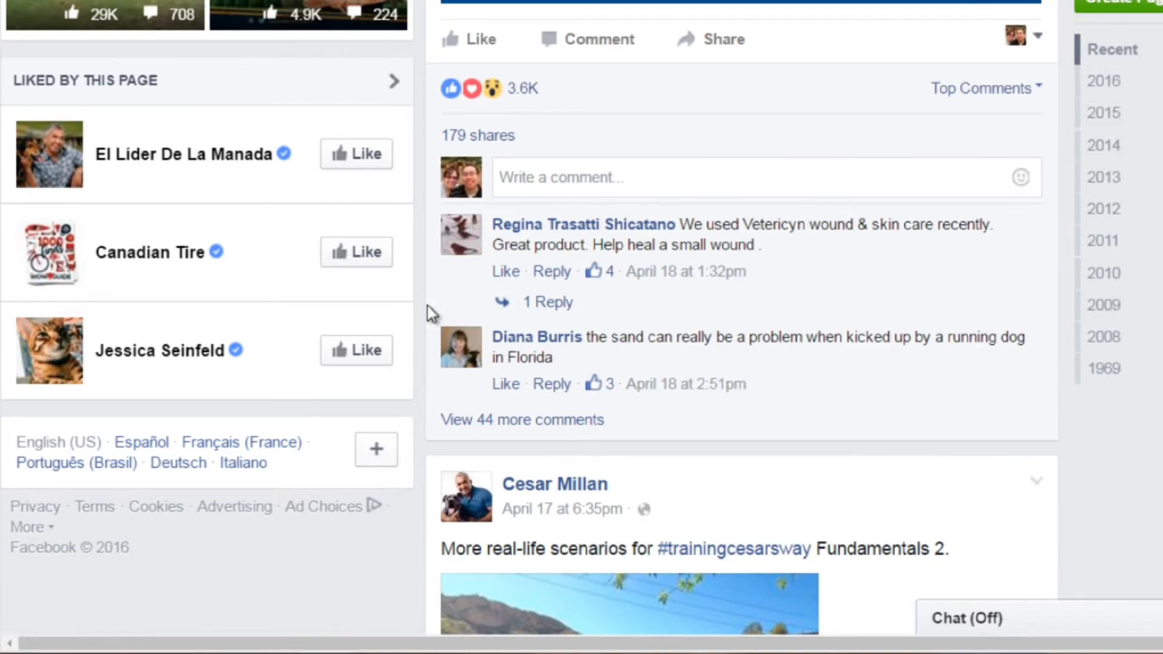
scroll(428, 307, down, 8)
scroll(427, 307, down, 1)
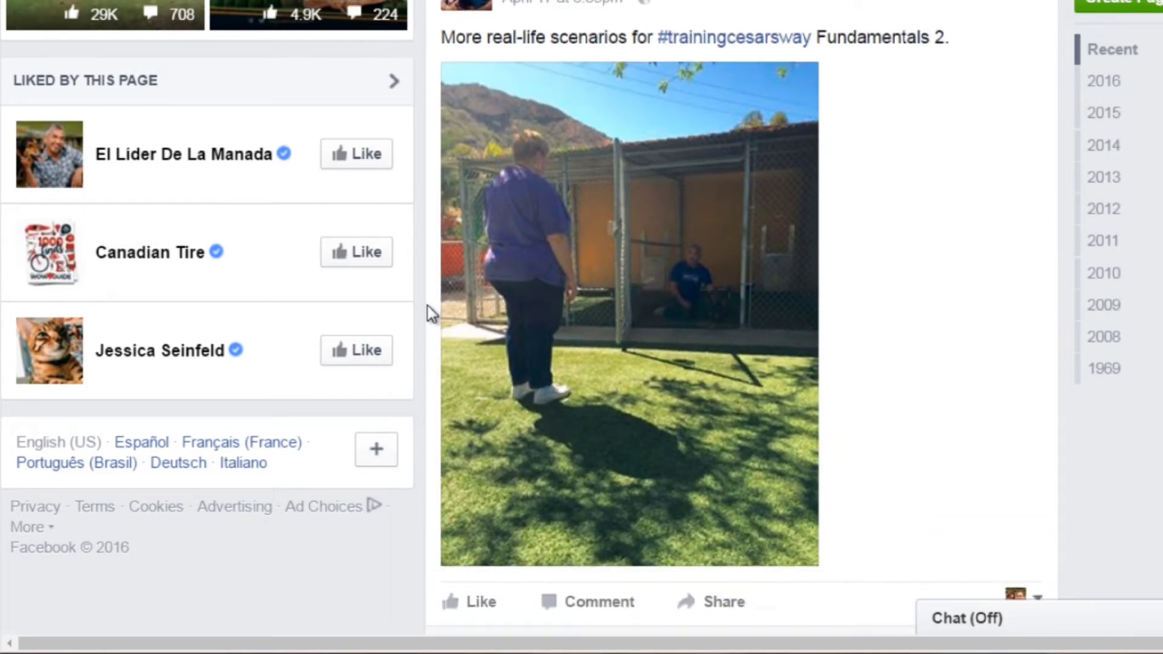
scroll(428, 307, down, 15)
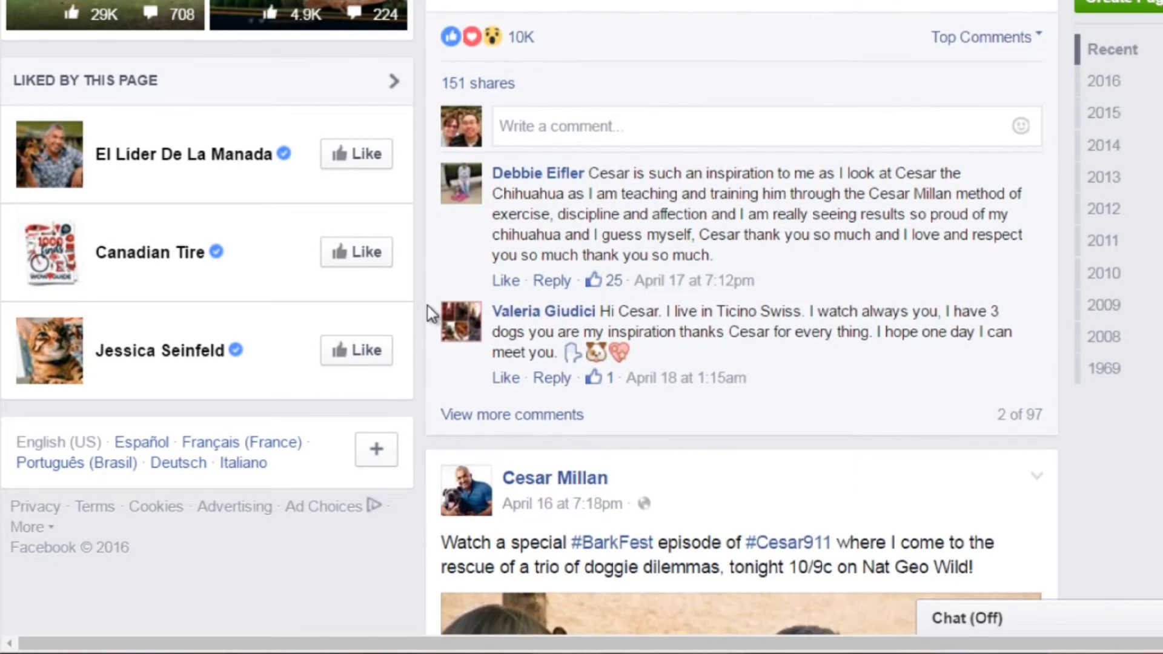
scroll(427, 307, down, 1)
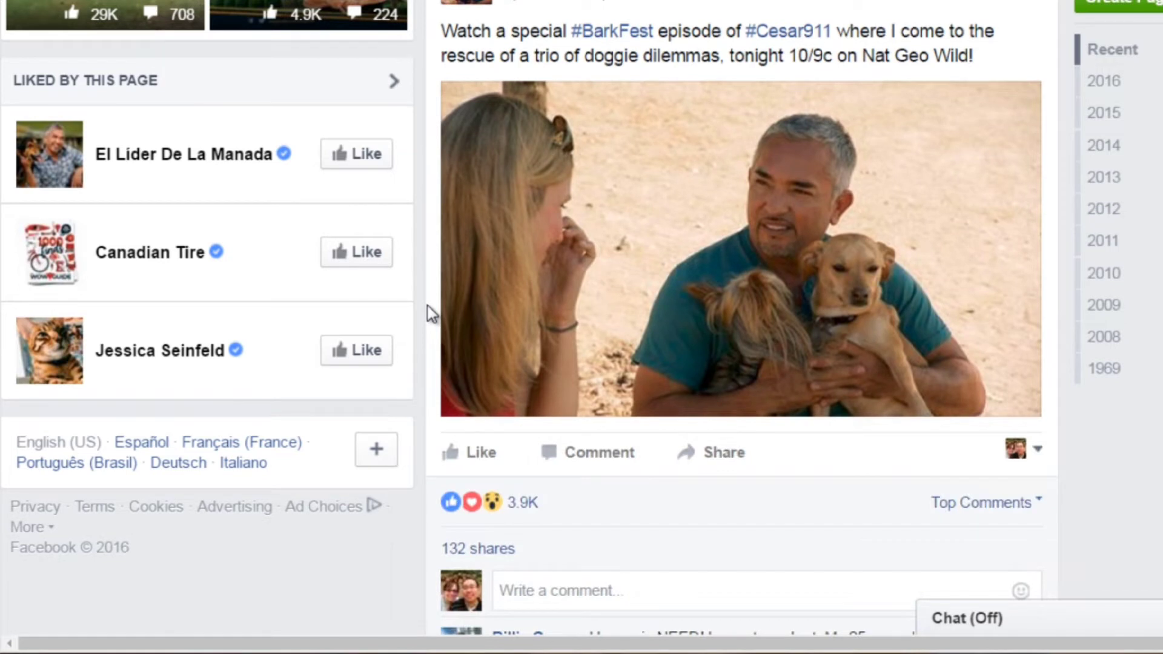
scroll(428, 307, up, 2)
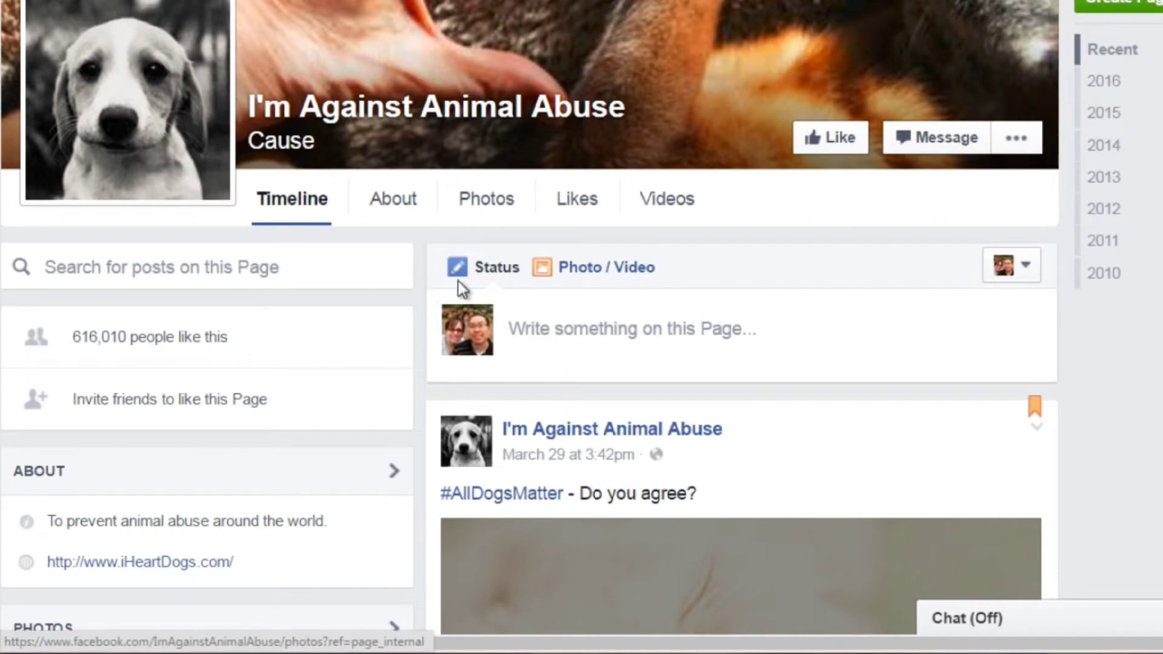
- Check the I'm Against Animal Abuse page's #AllDogsMatter post for engagement and view its post about a one-eared dog
scroll(416, 354, down, 5)
scroll(416, 353, down, 9)
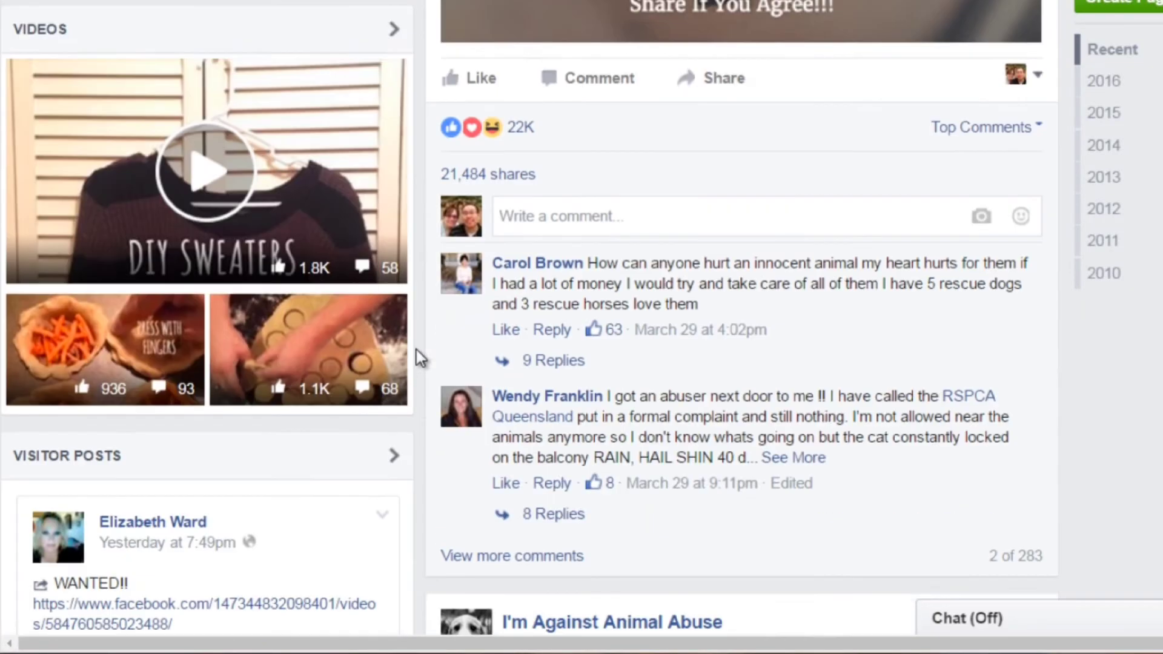
scroll(416, 357, down, 9)
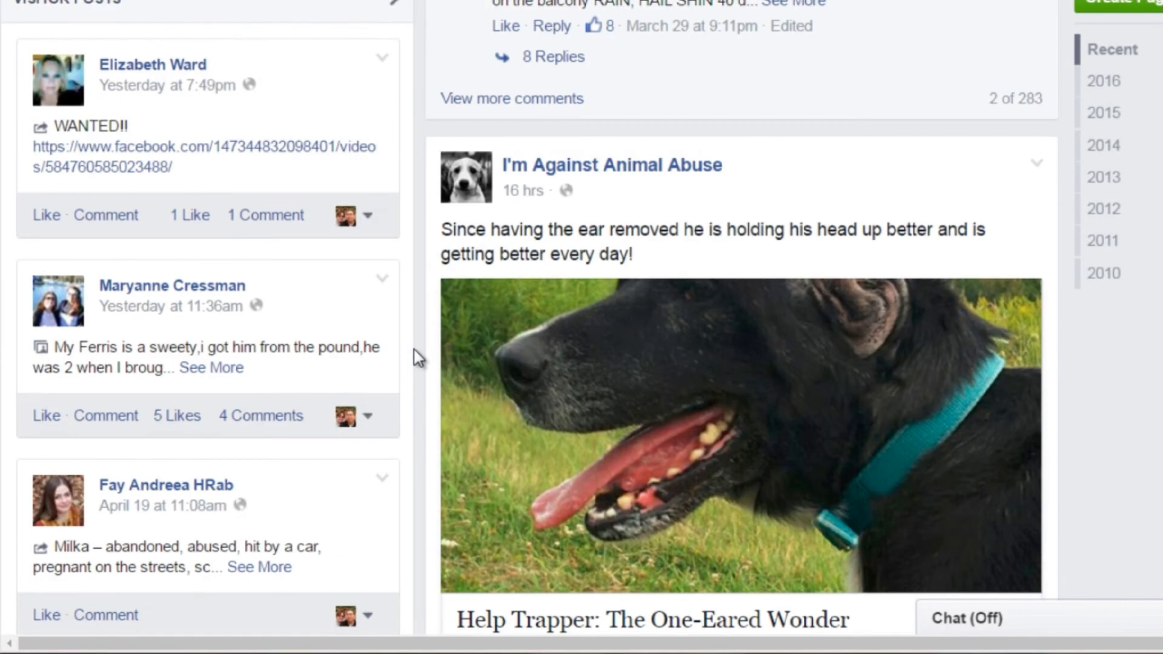
scroll(414, 350, up, 2)
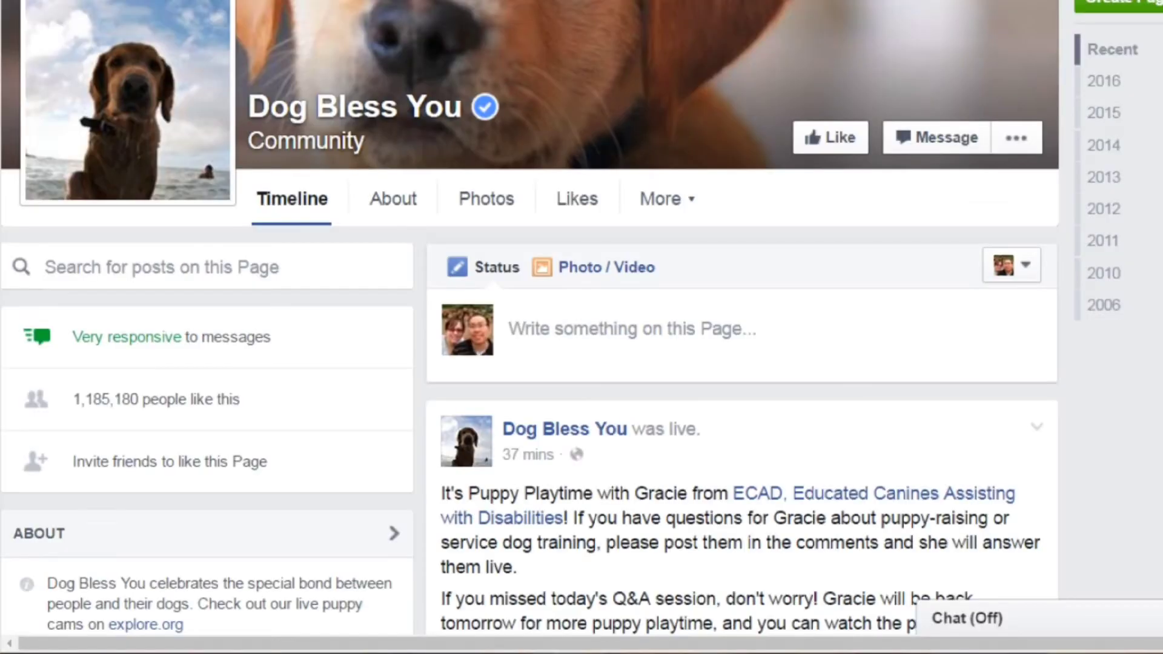
- Examine the Dog Bless You page's Puppy Playtime live post, its shares and comments, and the types of reactions it received
scroll(415, 321, down, 5)
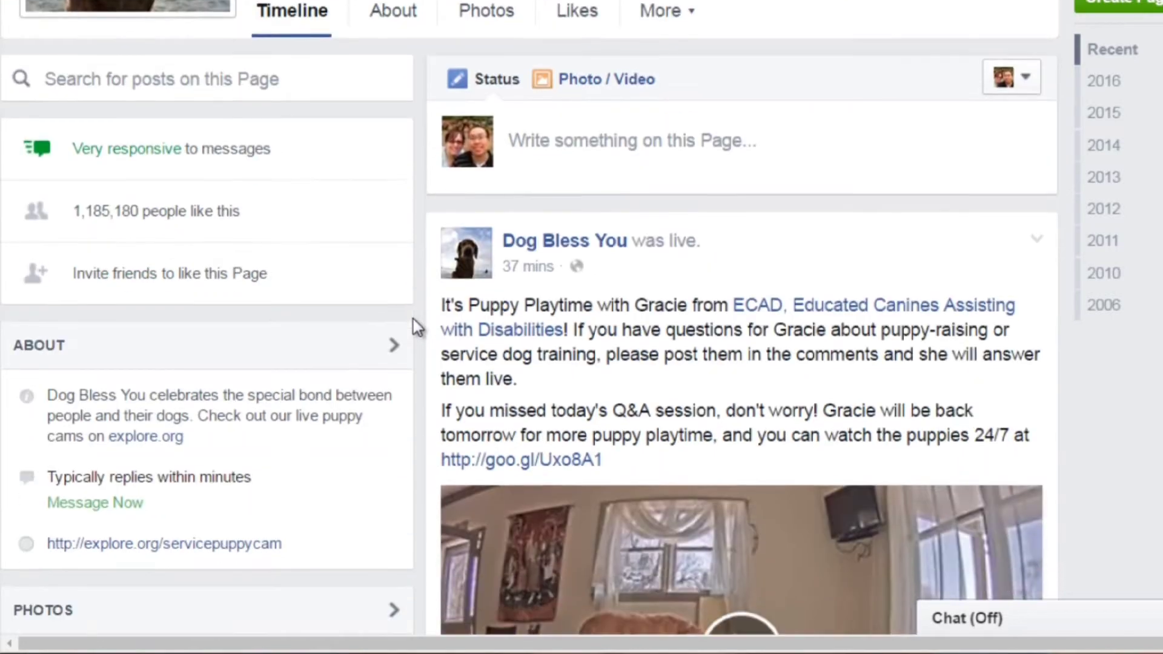
scroll(415, 321, down, 8)
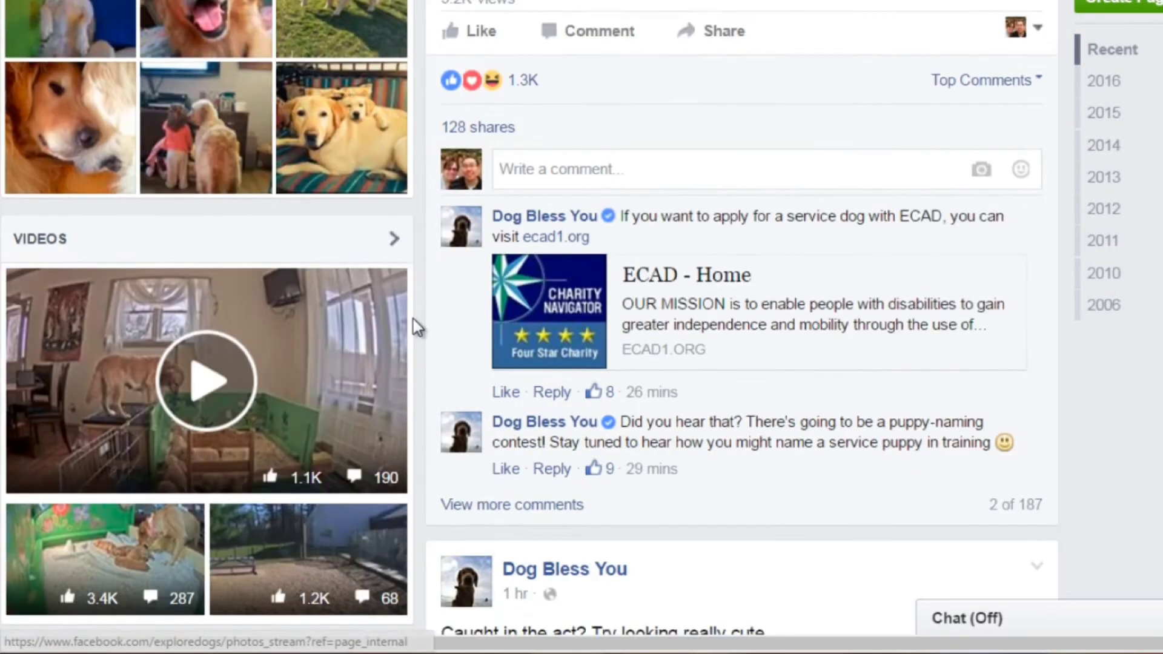
scroll(413, 319, up, 1)
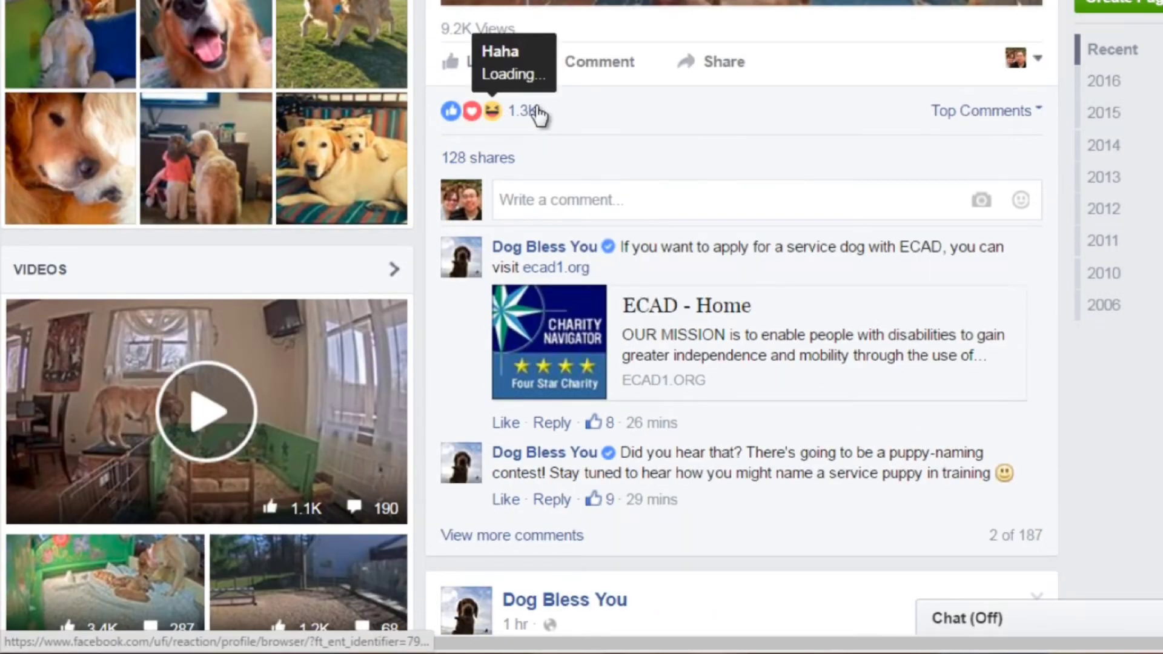
mouse_move(456, 116)
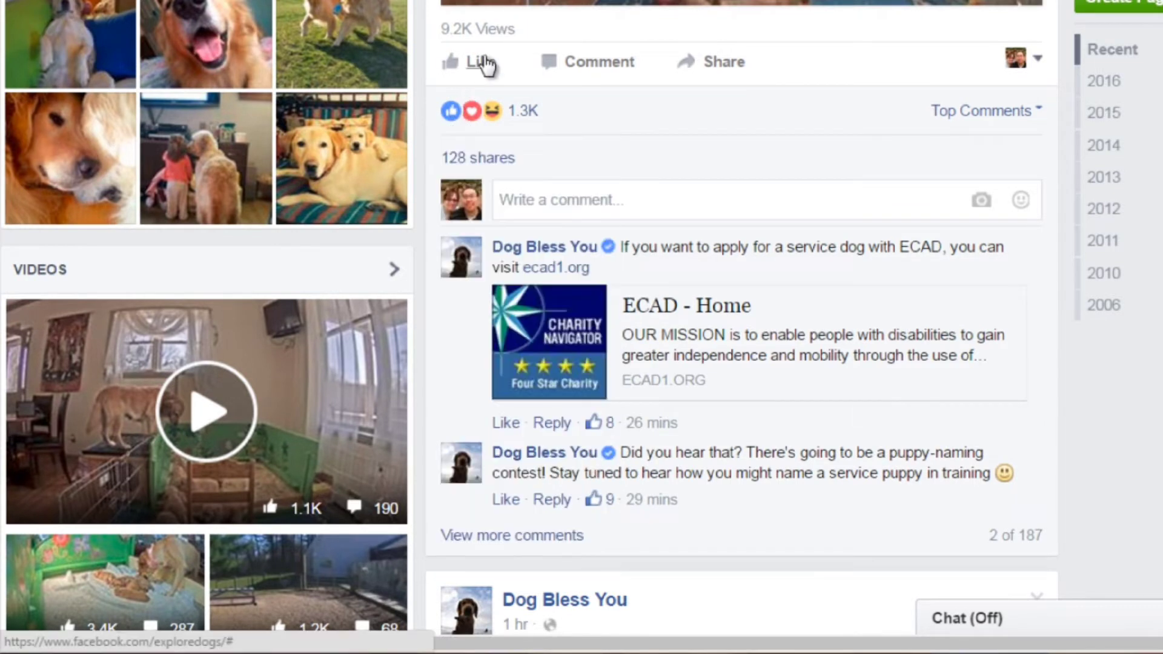
mouse_move(485, 63)
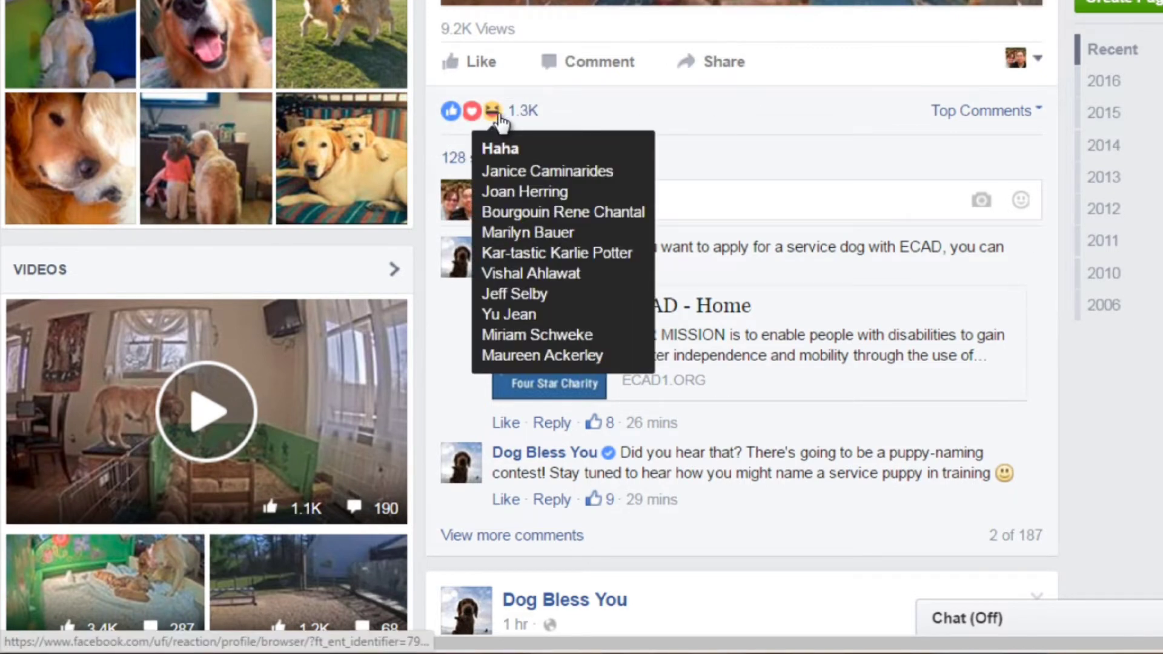
- Examine Dog Bless You's "Caught in the act? Try looking really cute." photo post and read its reactions, shares and top comments
scroll(417, 194, down, 10)
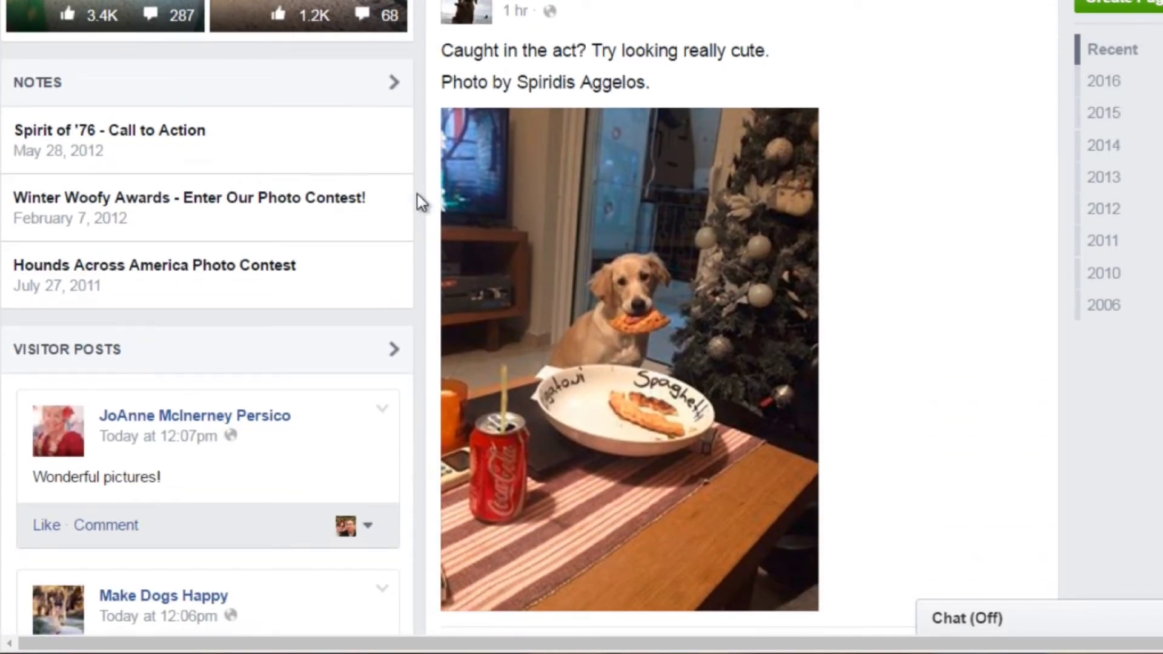
scroll(417, 195, down, 8)
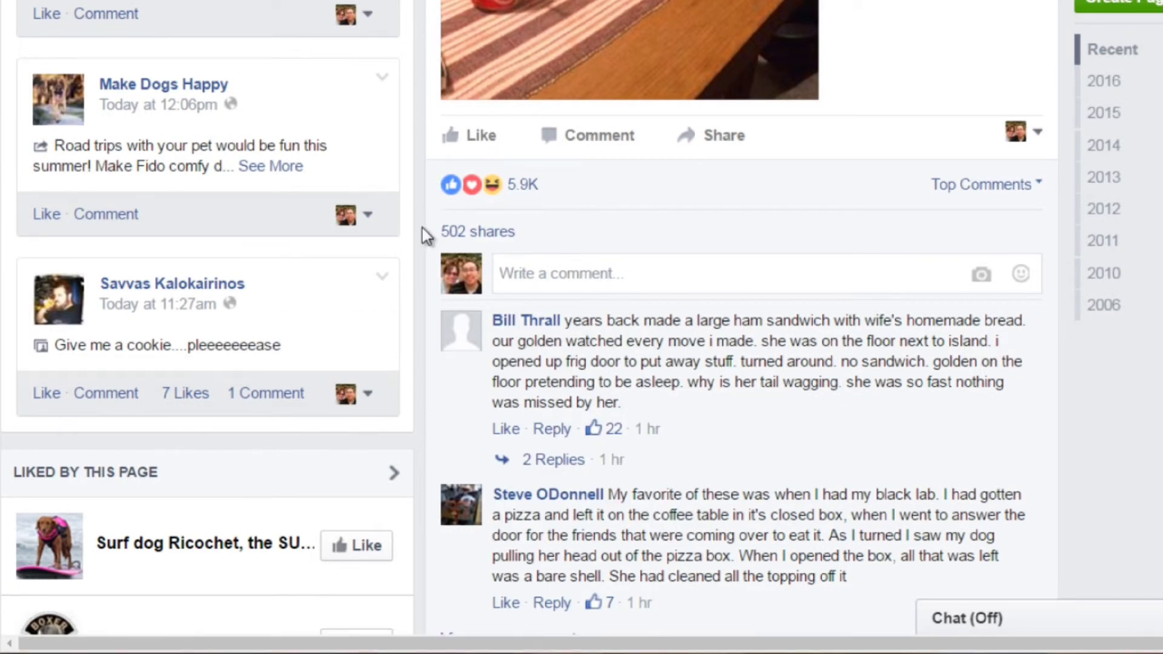
scroll(422, 230, down, 3)
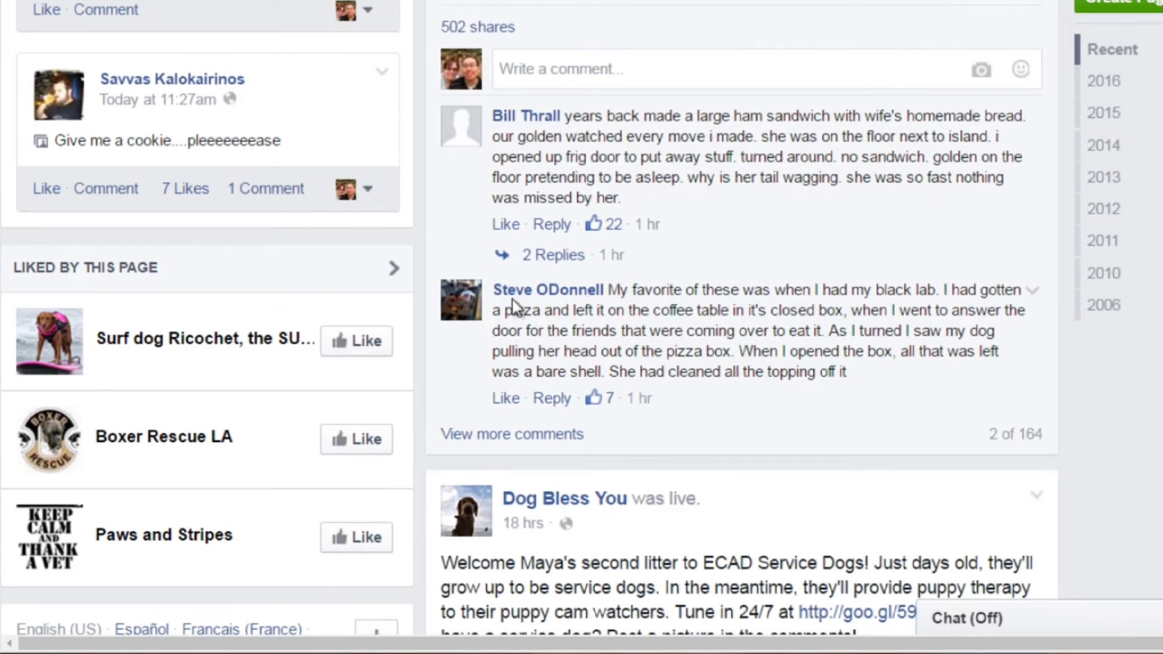
scroll(513, 300, up, 3)
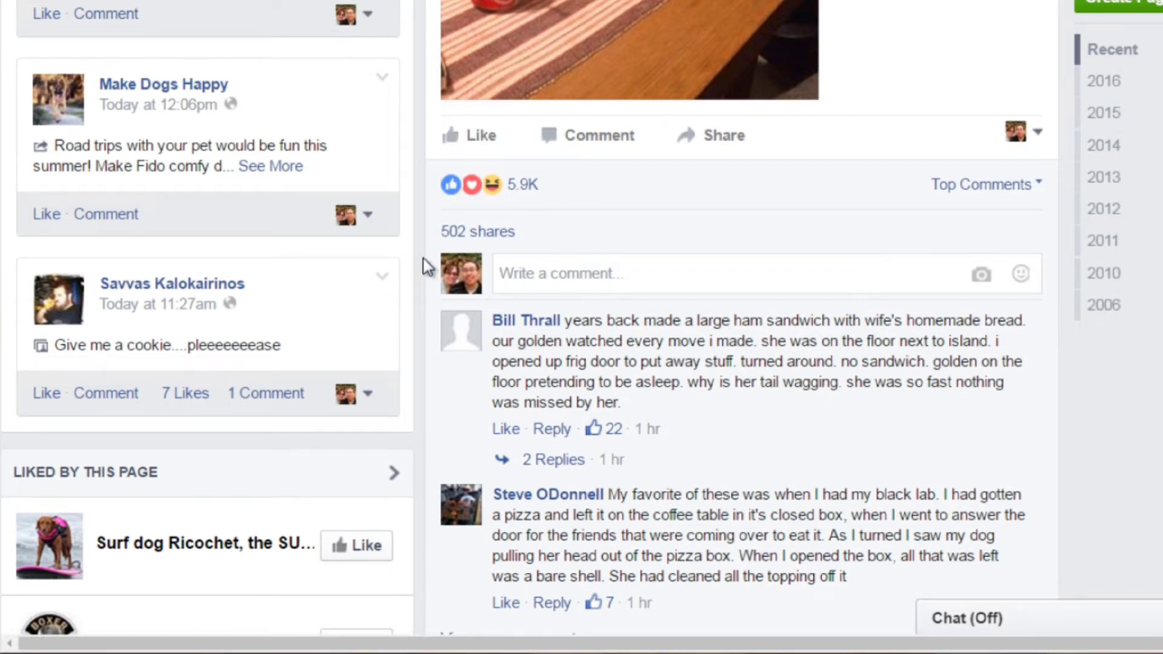
scroll(430, 265, down, 4)
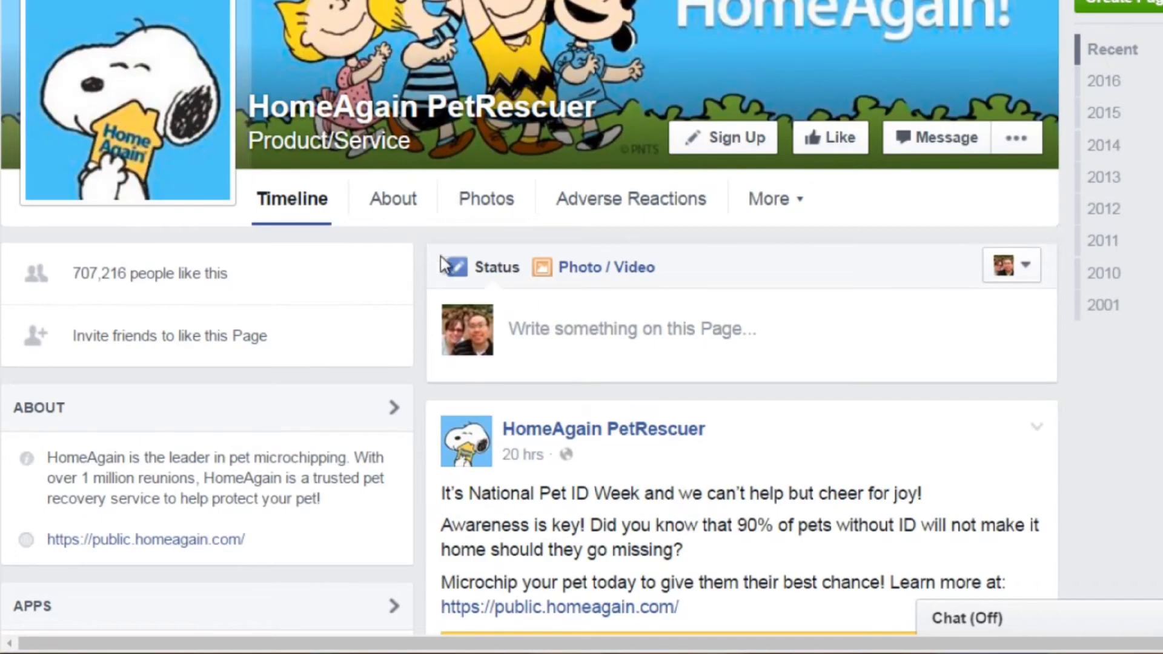
- View the HomeAgain PetRescuer page, and return to Audience Insights to examine the Page Likes table's relevance and affinity figures
scroll(442, 265, down, 5)
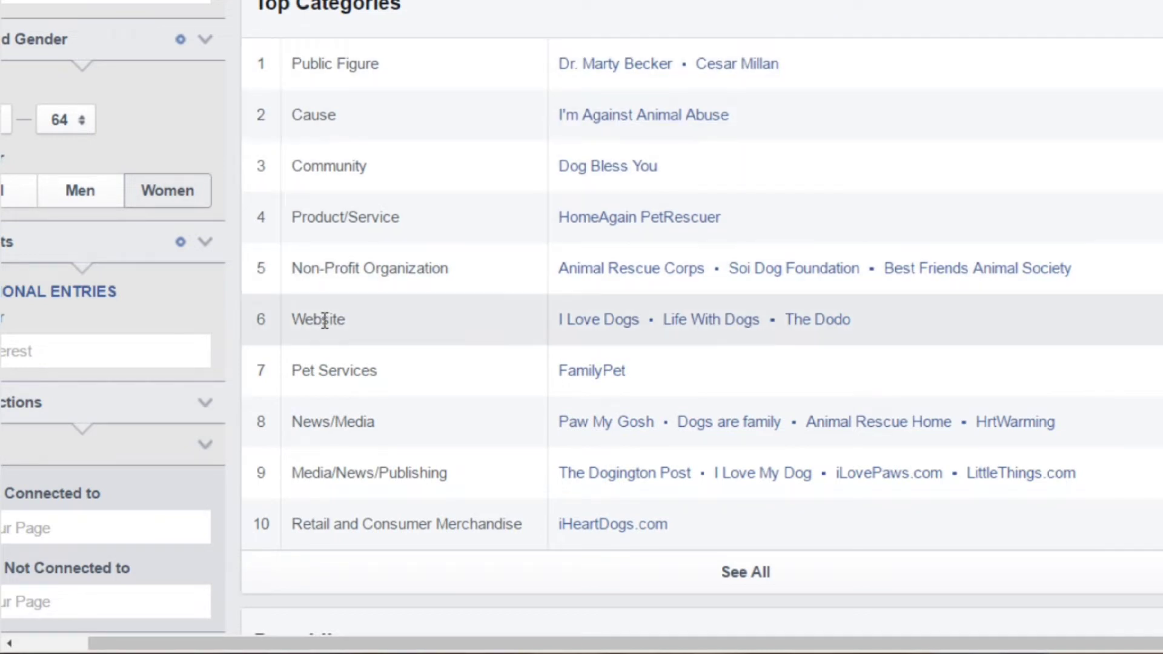
scroll(433, 324, down, 5)
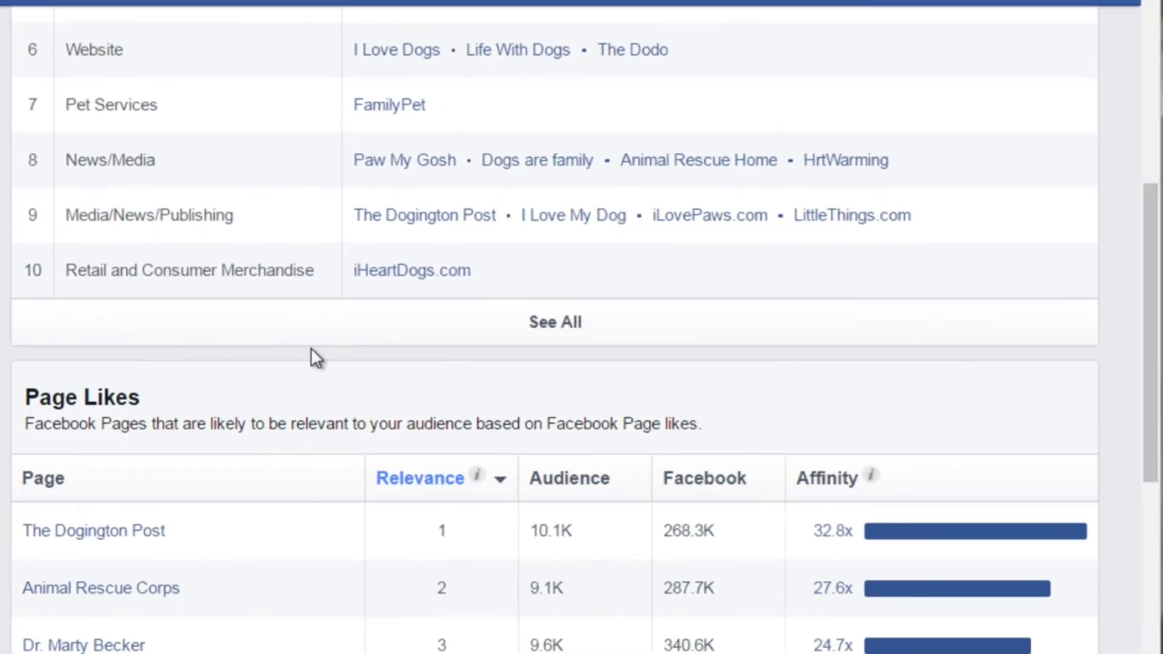
scroll(311, 350, down, 5)
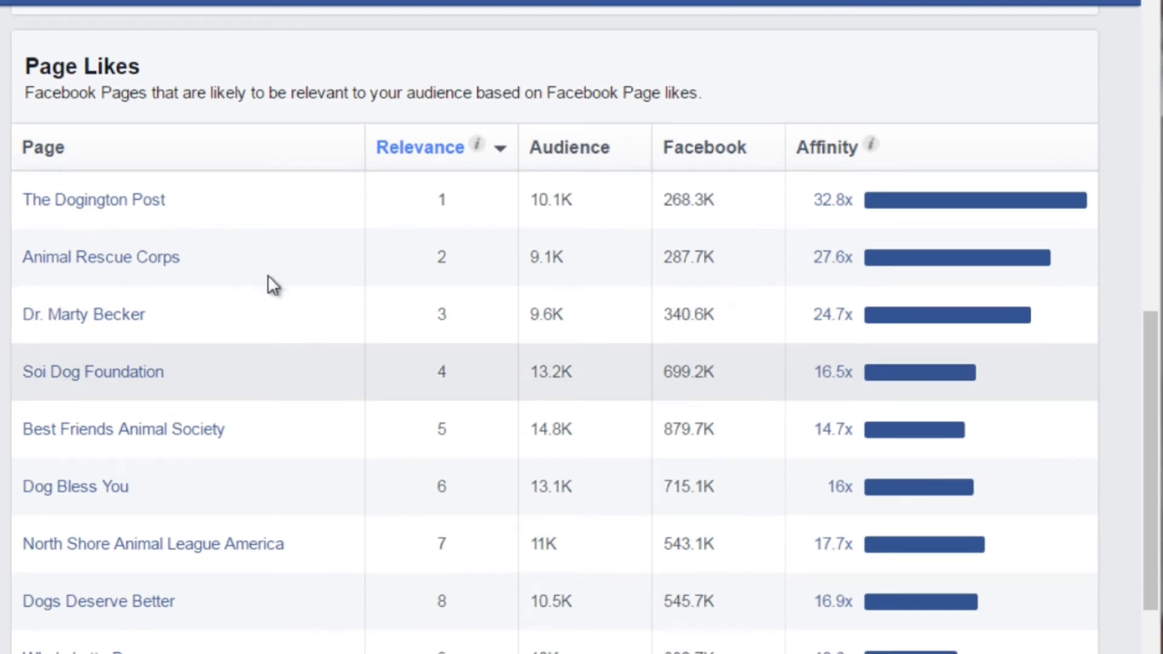
mouse_move(151, 204)
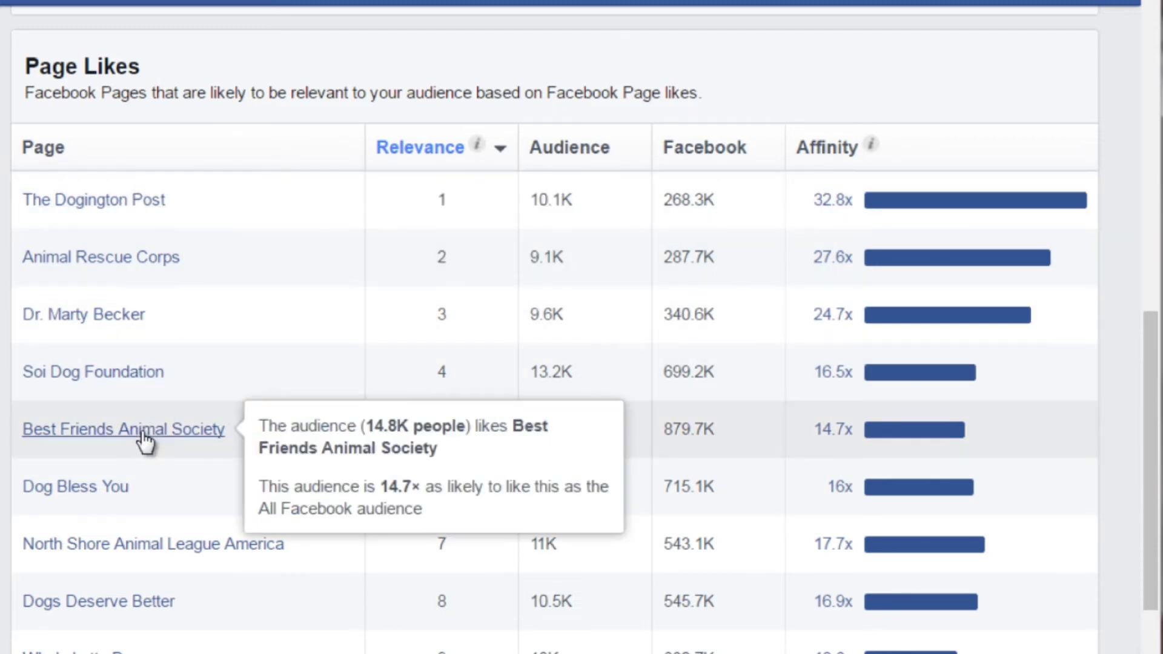
scroll(149, 439, down, 4)
- Open the Location data for the selected audience in Audience Insights
scroll(351, 341, up, 18)
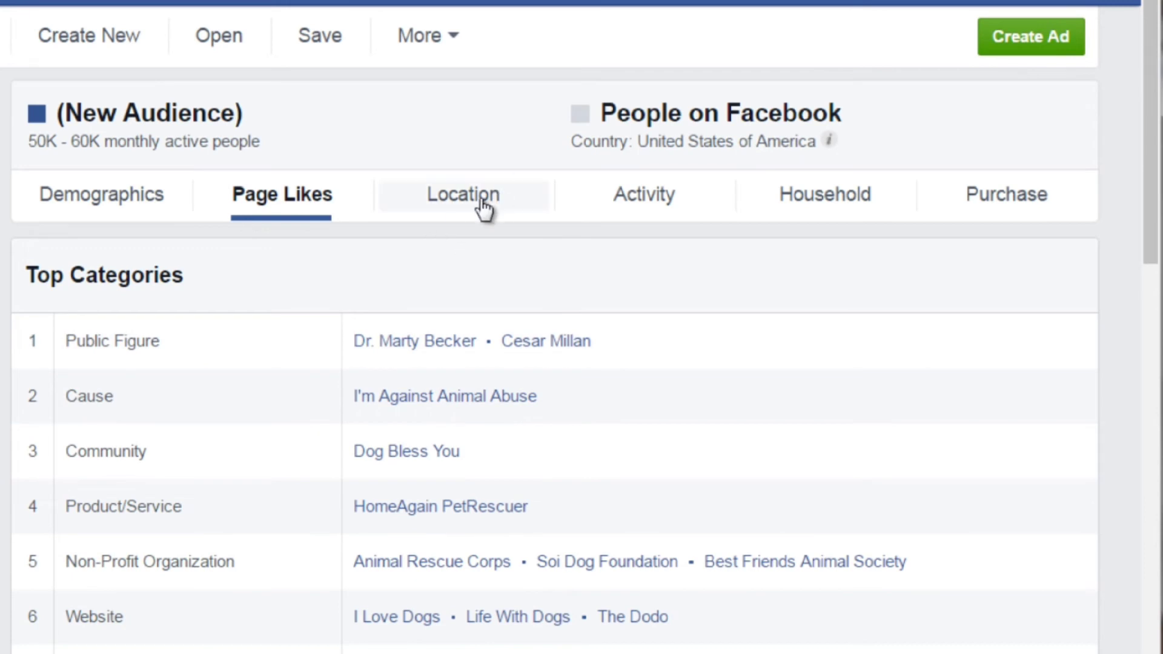
click(484, 205)
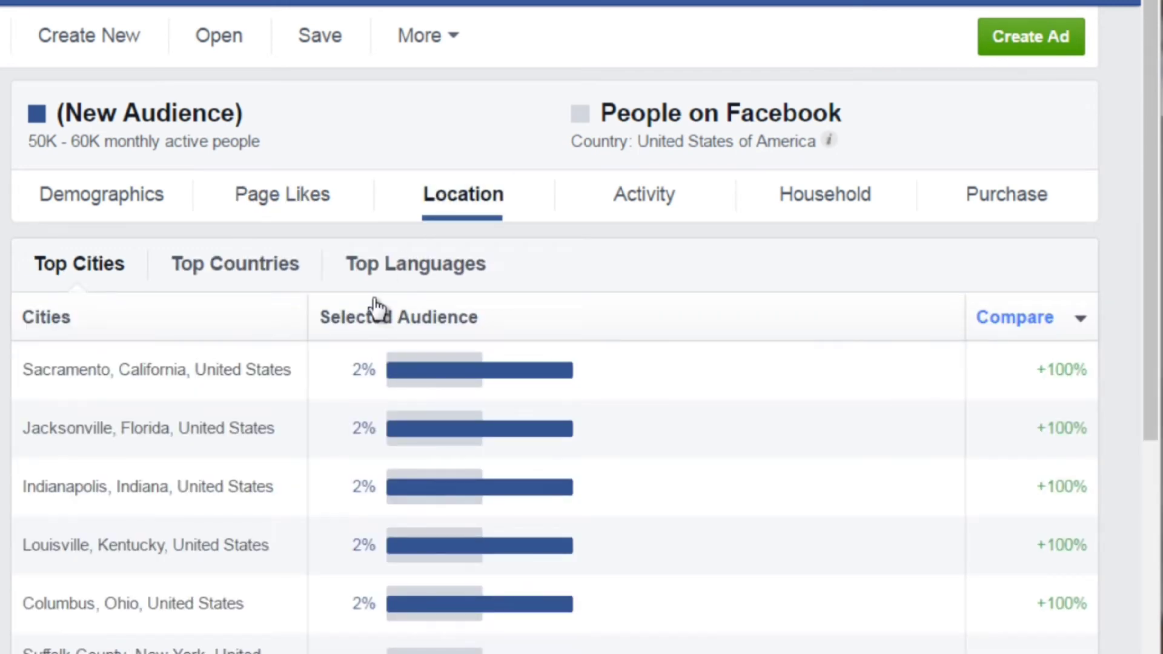
- Review the audience's top cities, and examine the Frequency of Activities chart for comments, posts liked and ads clicked in the Activity data
scroll(218, 410, down, 5)
scroll(218, 409, up, 5)
click(642, 200)
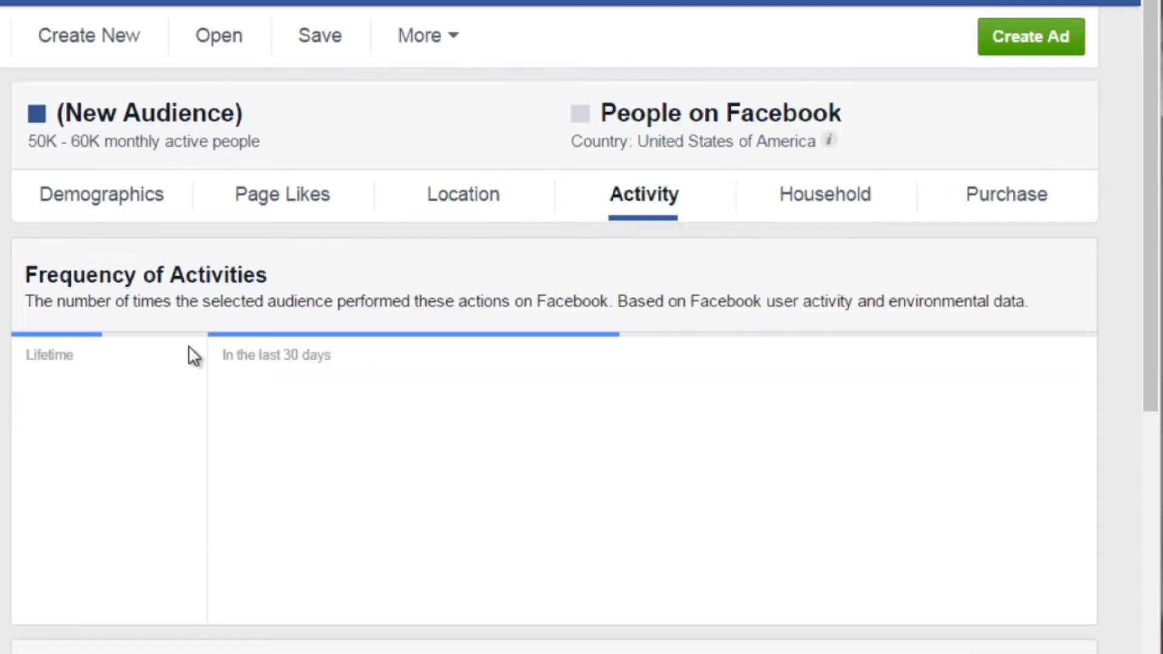
scroll(270, 376, down, 3)
scroll(269, 375, down, 1)
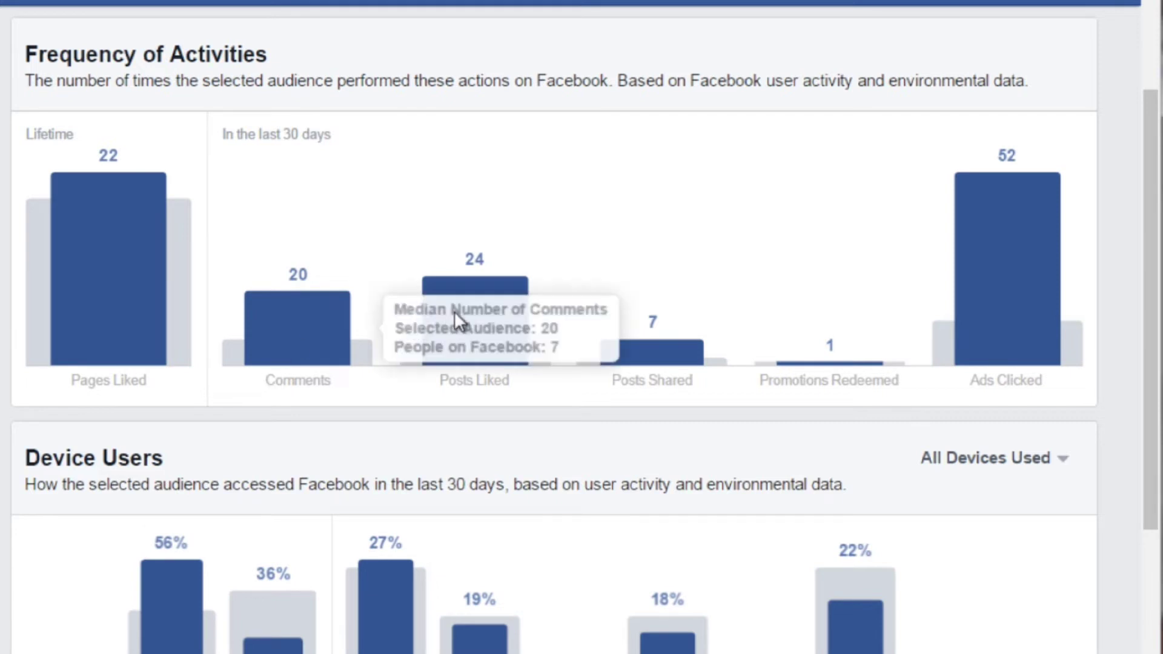
mouse_move(998, 293)
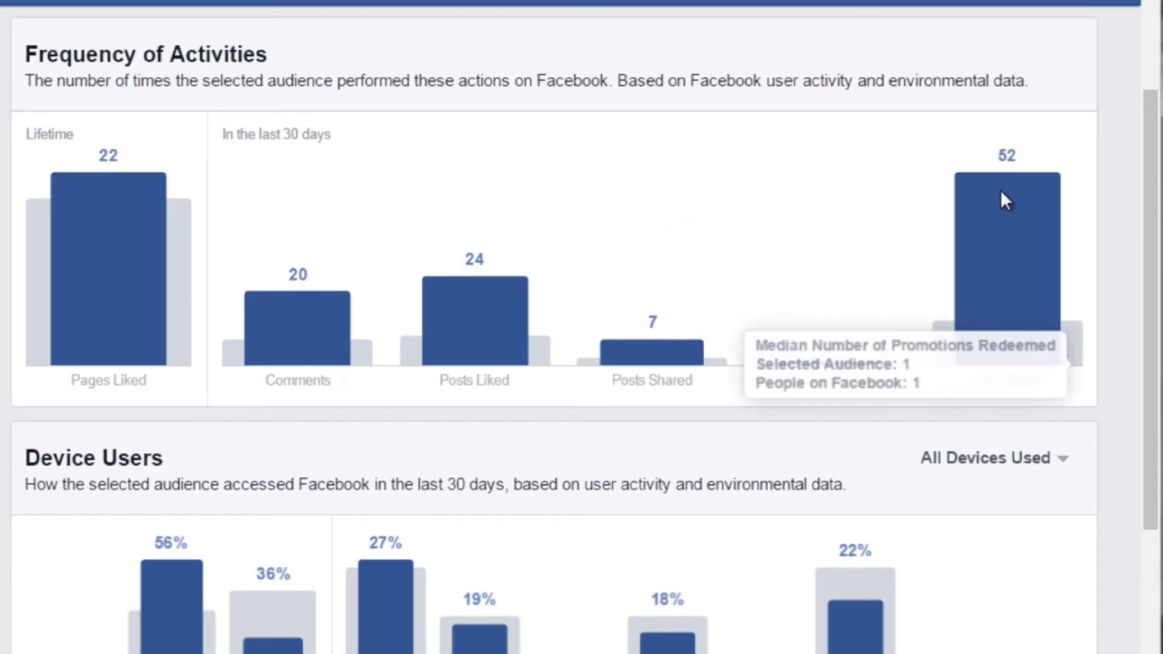
mouse_move(984, 204)
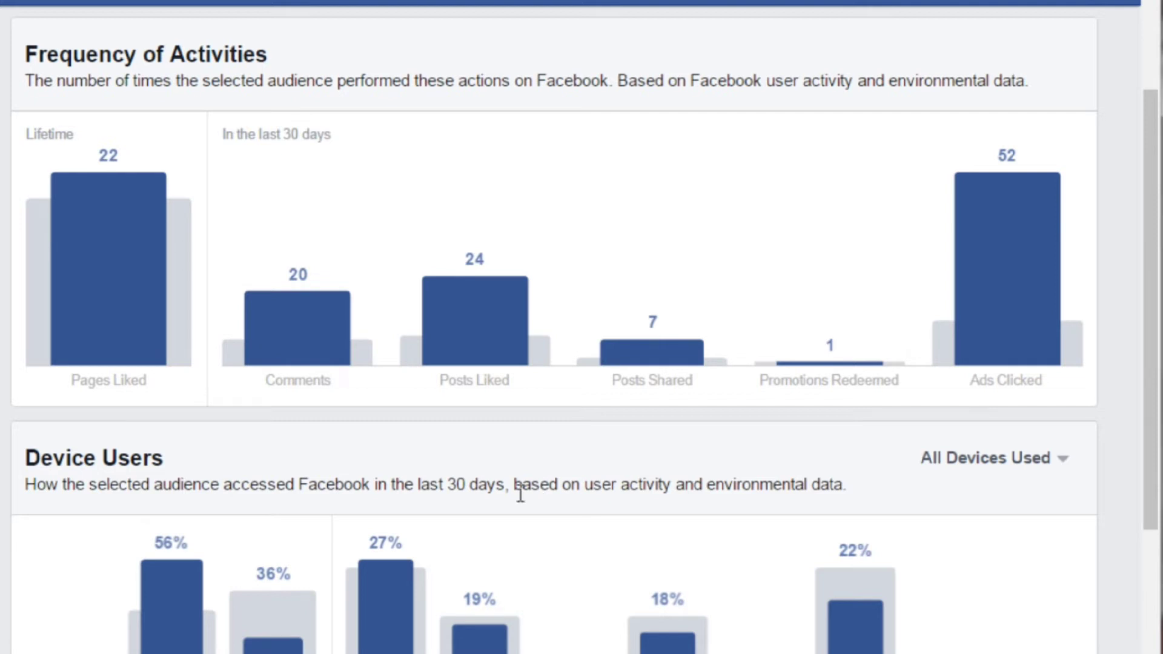
- Examine the Device Users chart, comparing the audience's desktop, iPhone/iPod, iPad, Android and mobile web use with all Facebook users
scroll(66, 506, down, 4)
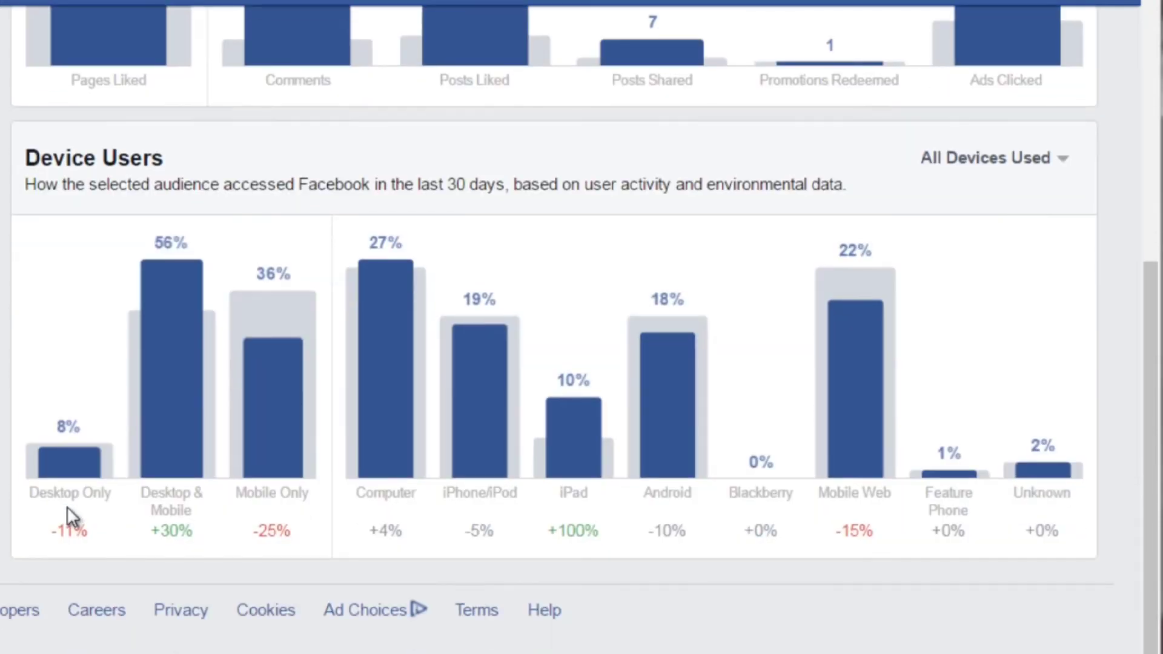
mouse_move(902, 381)
mouse_move(467, 363)
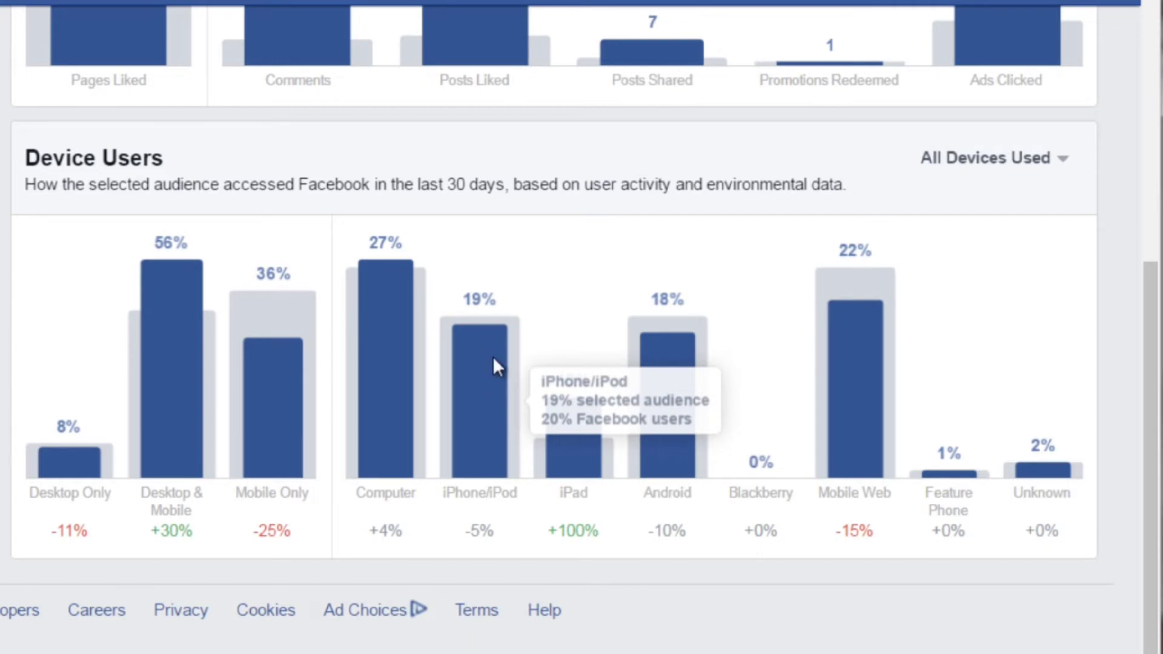
mouse_move(585, 437)
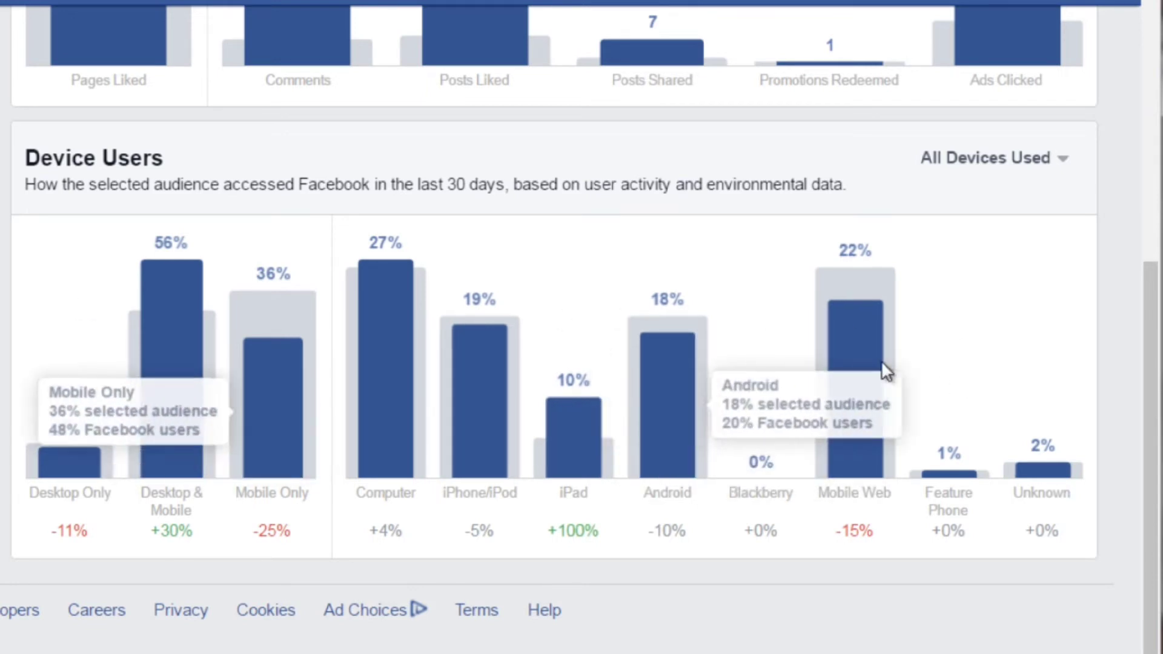
mouse_move(888, 401)
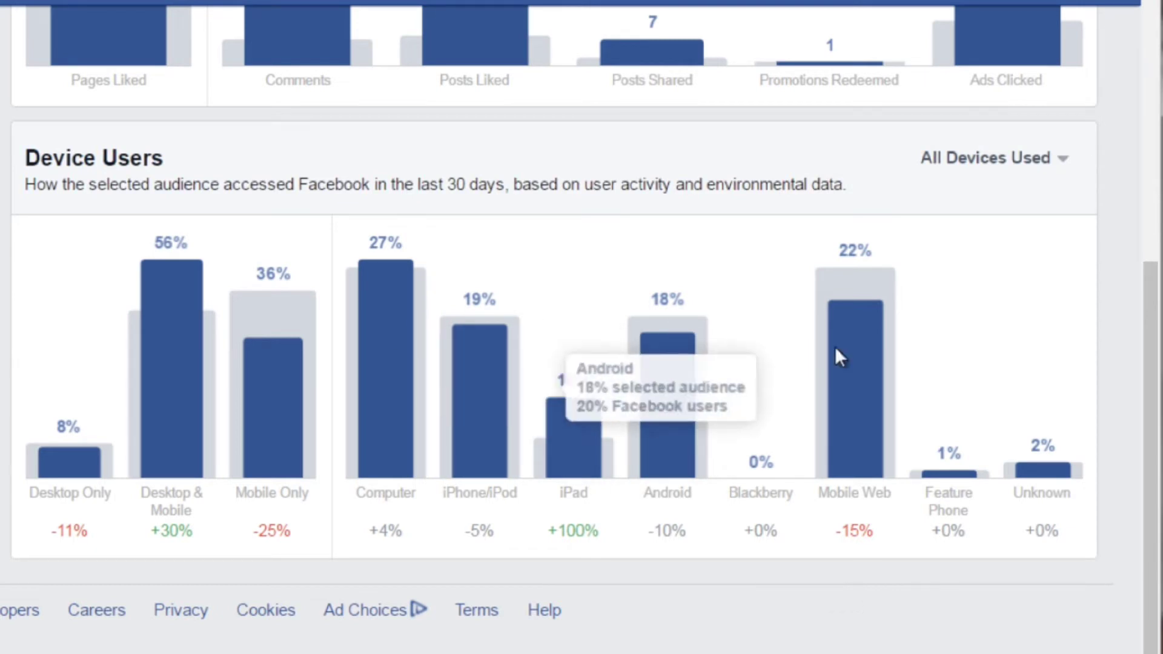
scroll(838, 416, up, 7)
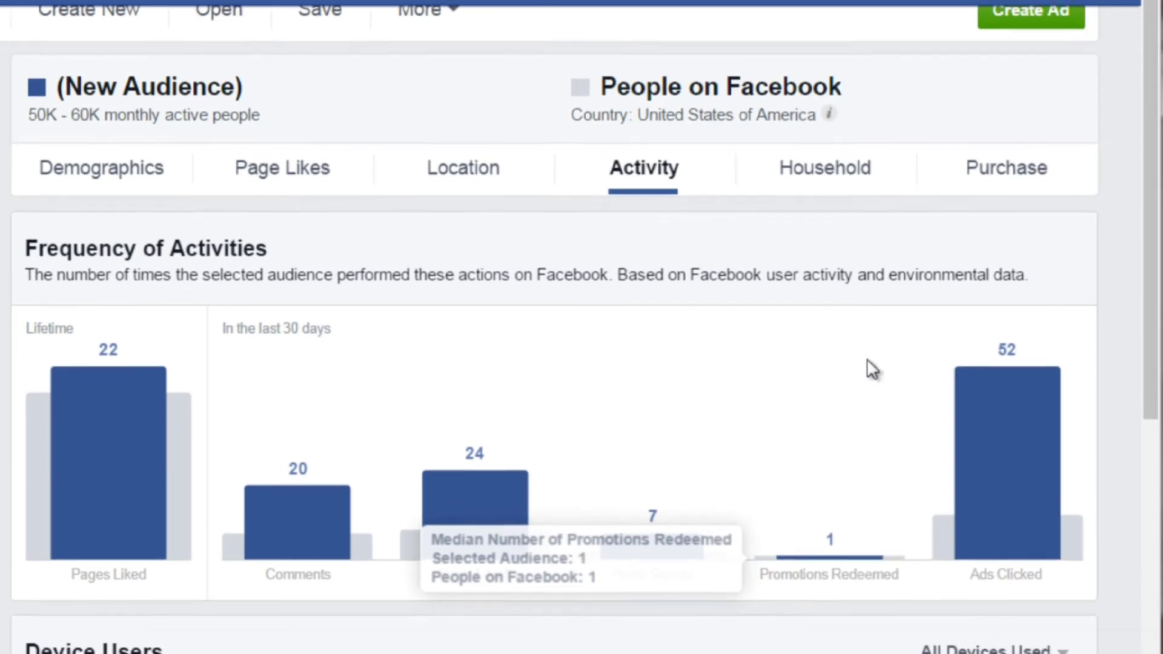
- Open the audience's Household data and review its income, home ownership, household size, home market value and spending methods charts
scroll(872, 369, down, 1)
click(857, 94)
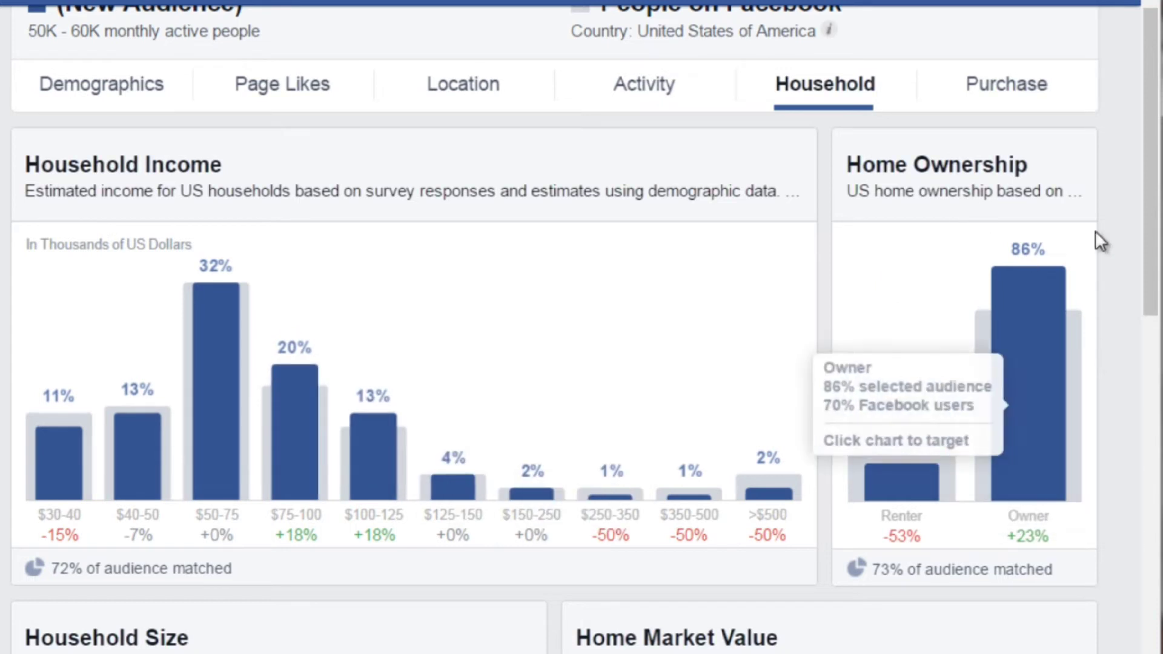
scroll(1058, 378, down, 5)
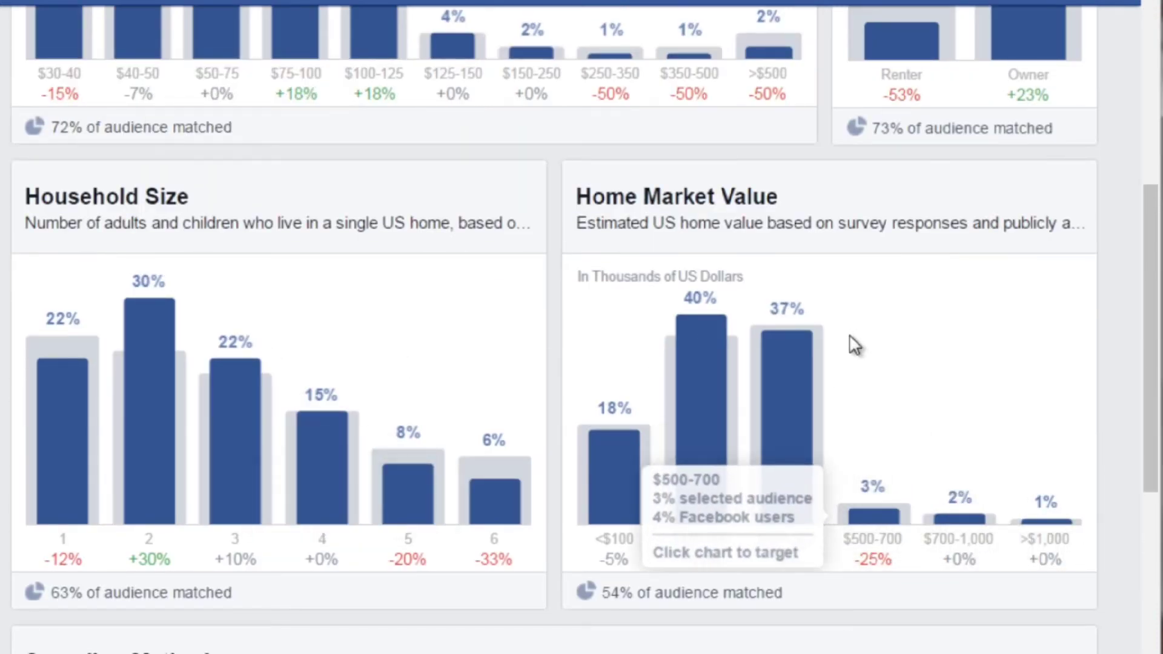
scroll(848, 363, down, 6)
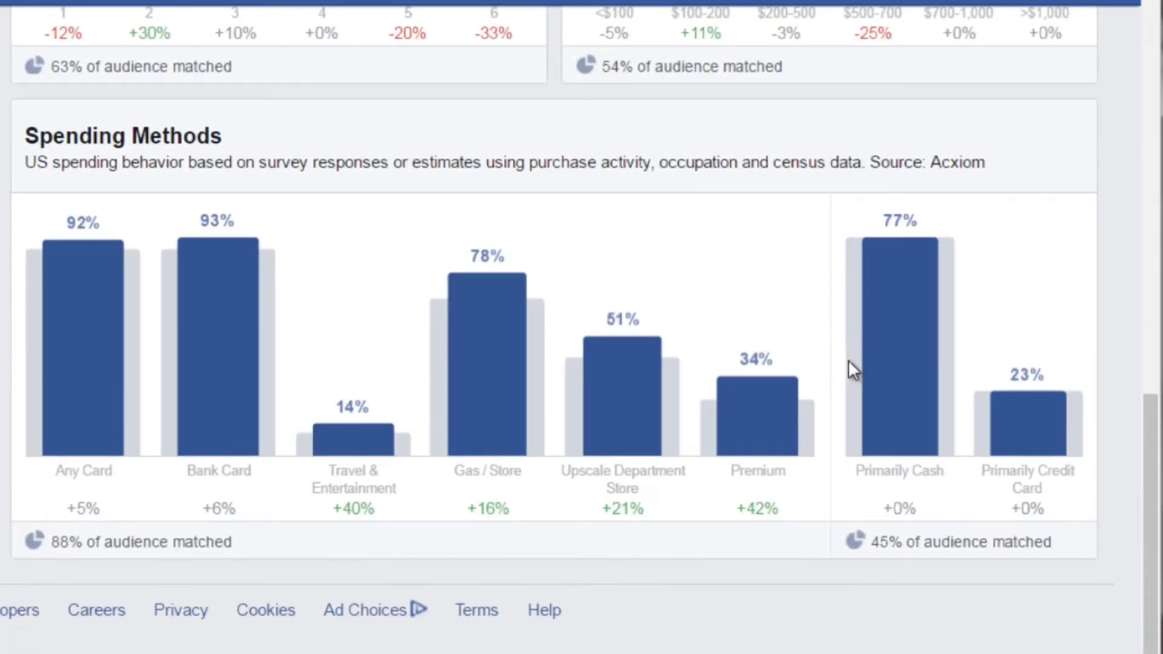
scroll(918, 379, up, 10)
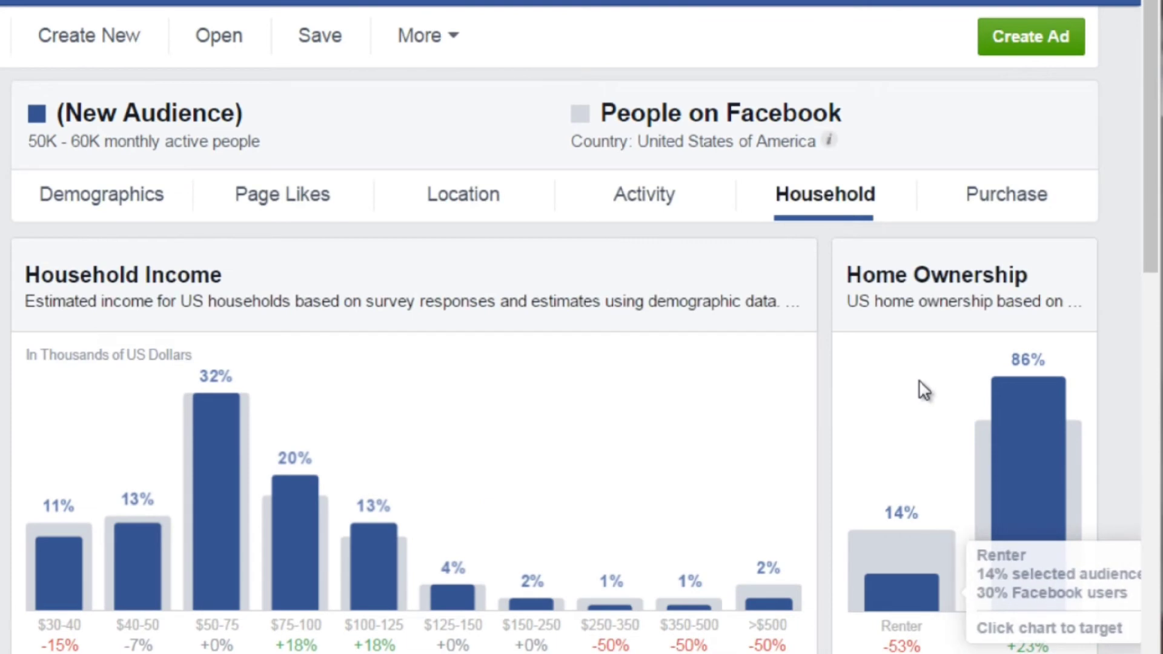
- Open the audience's Purchase data and compare the Retail Spending and Online Purchases charts
click(1007, 212)
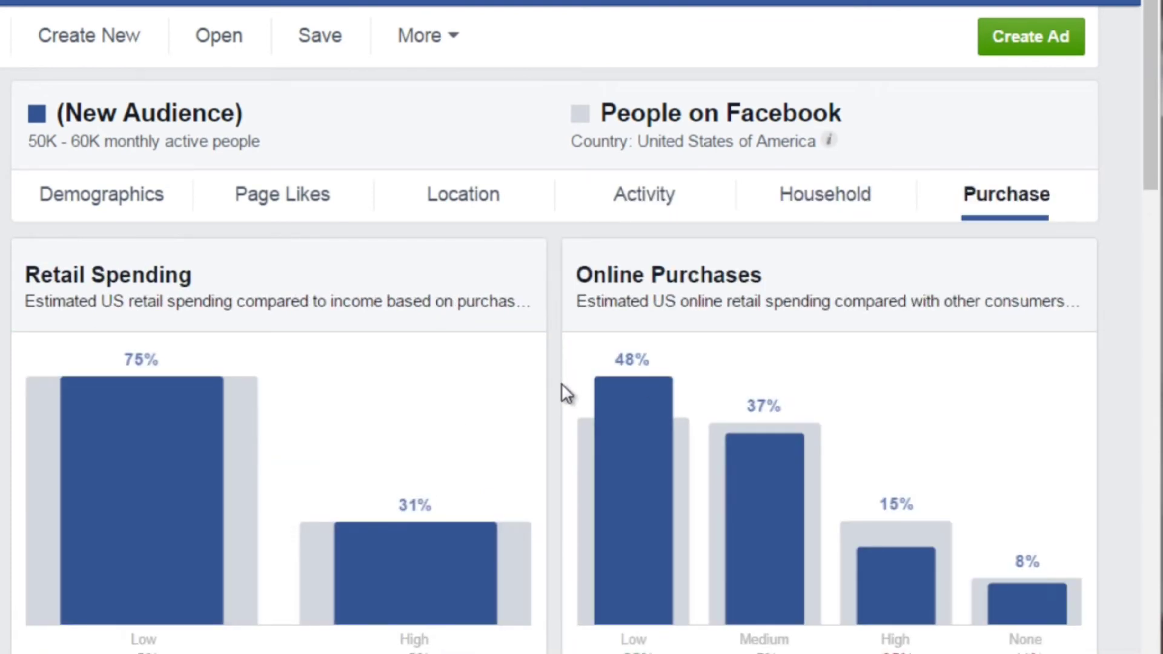
scroll(566, 394, down, 2)
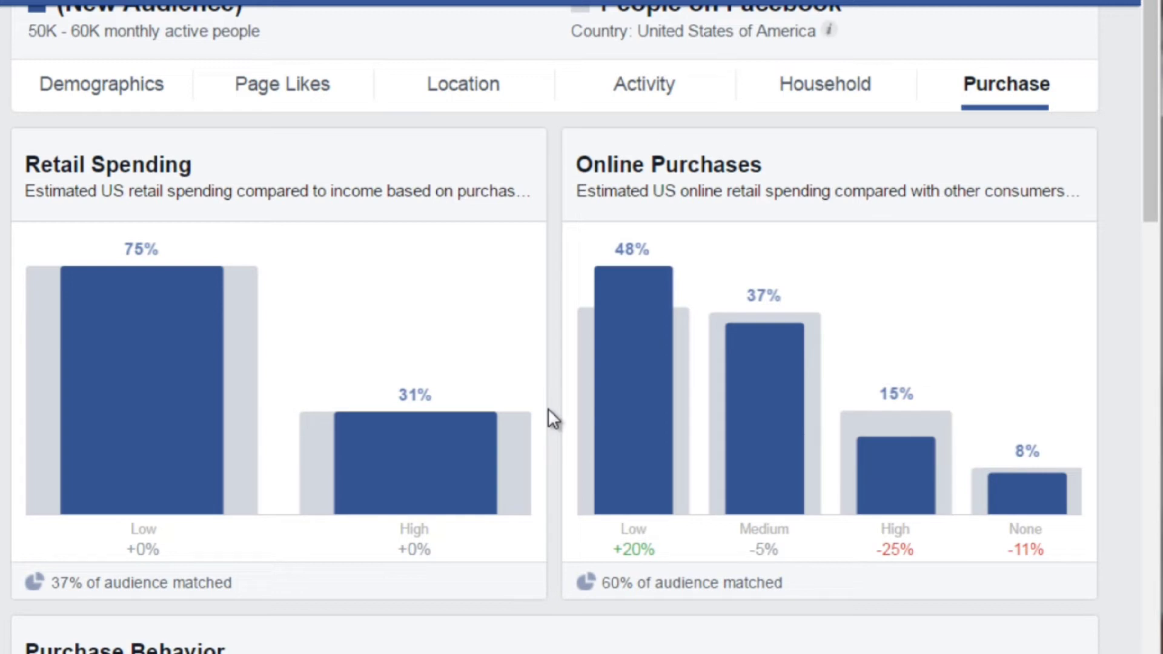
scroll(577, 419, down, 7)
scroll(577, 419, up, 5)
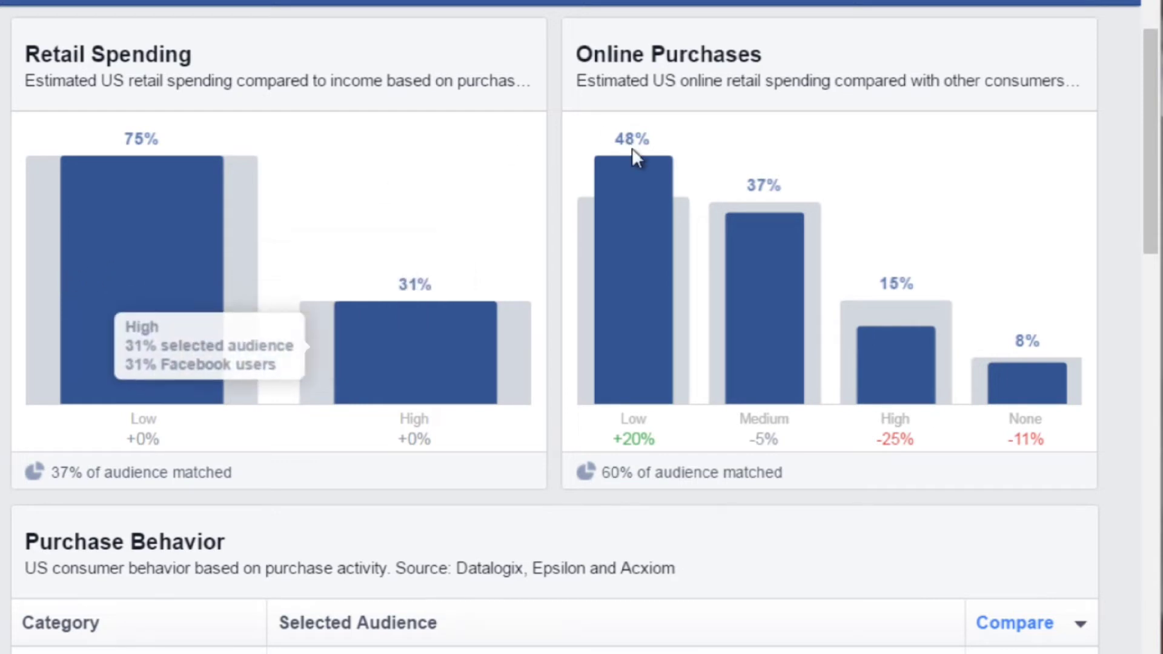
scroll(548, 222, down, 1)
scroll(550, 225, down, 2)
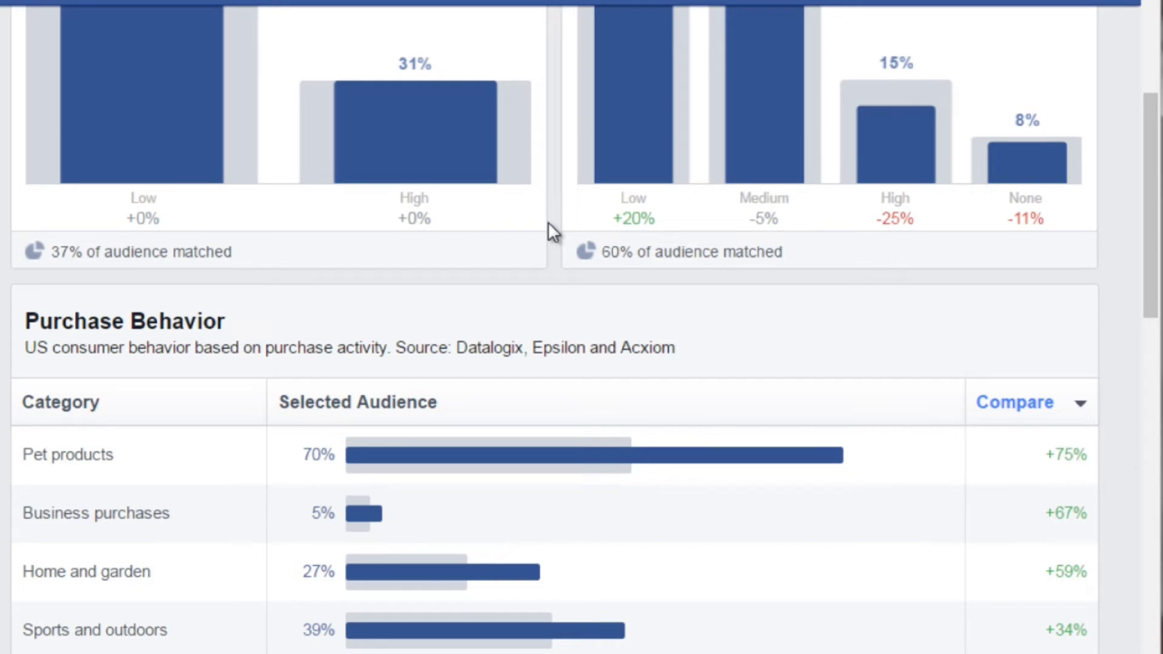
- Read through the Purchase Behavior table's categories and their comparison figures, down to the In Market For A Vehicle section
scroll(547, 222, down, 5)
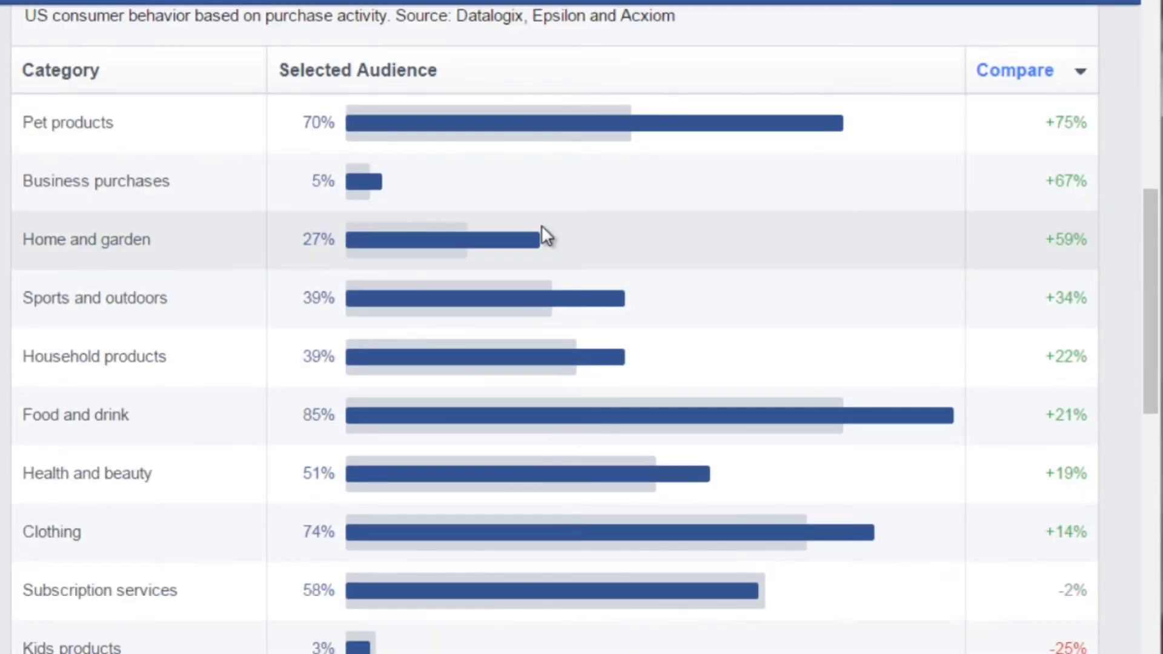
scroll(530, 235, up, 1)
scroll(526, 243, up, 1)
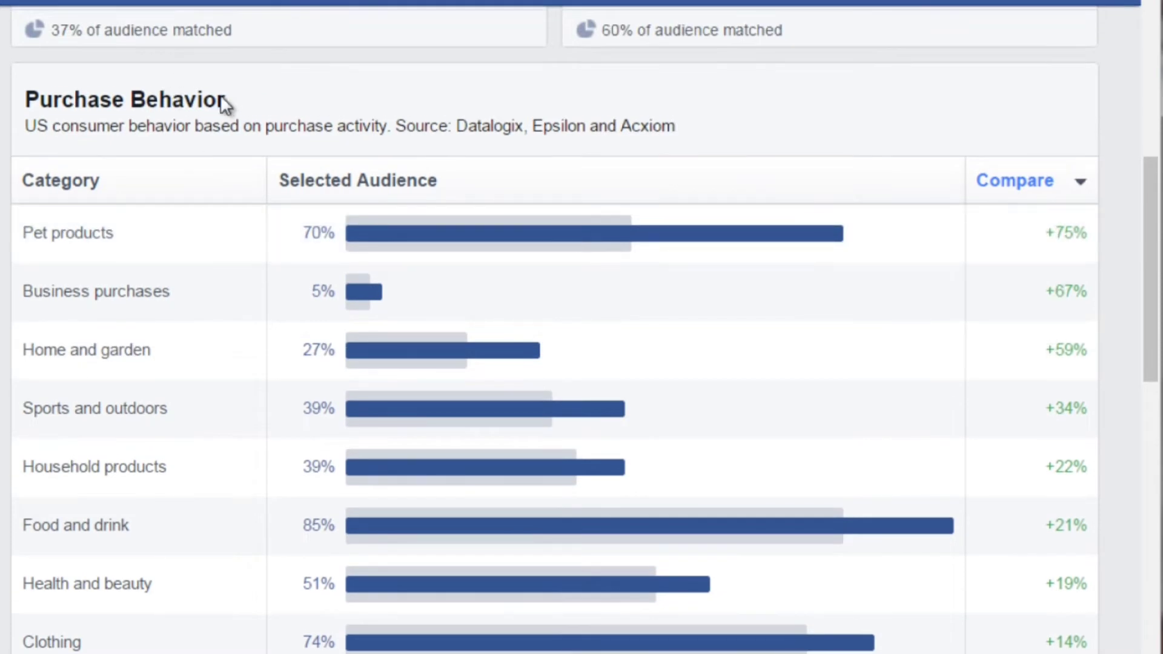
scroll(201, 213, down, 3)
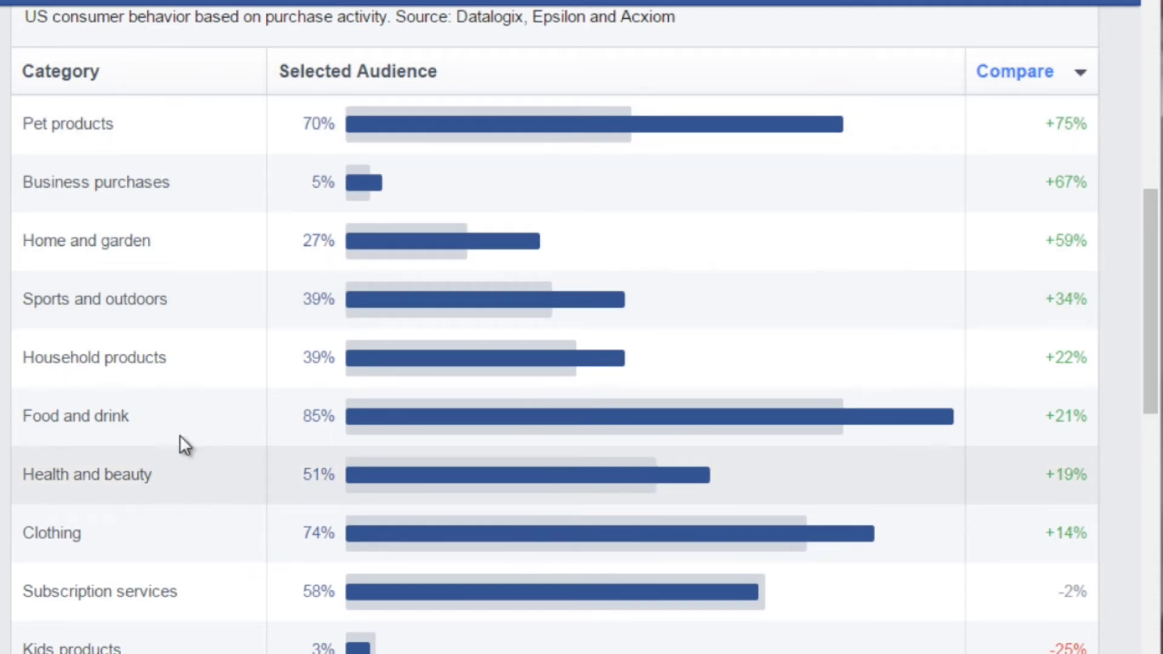
scroll(362, 439, down, 4)
scroll(332, 434, down, 6)
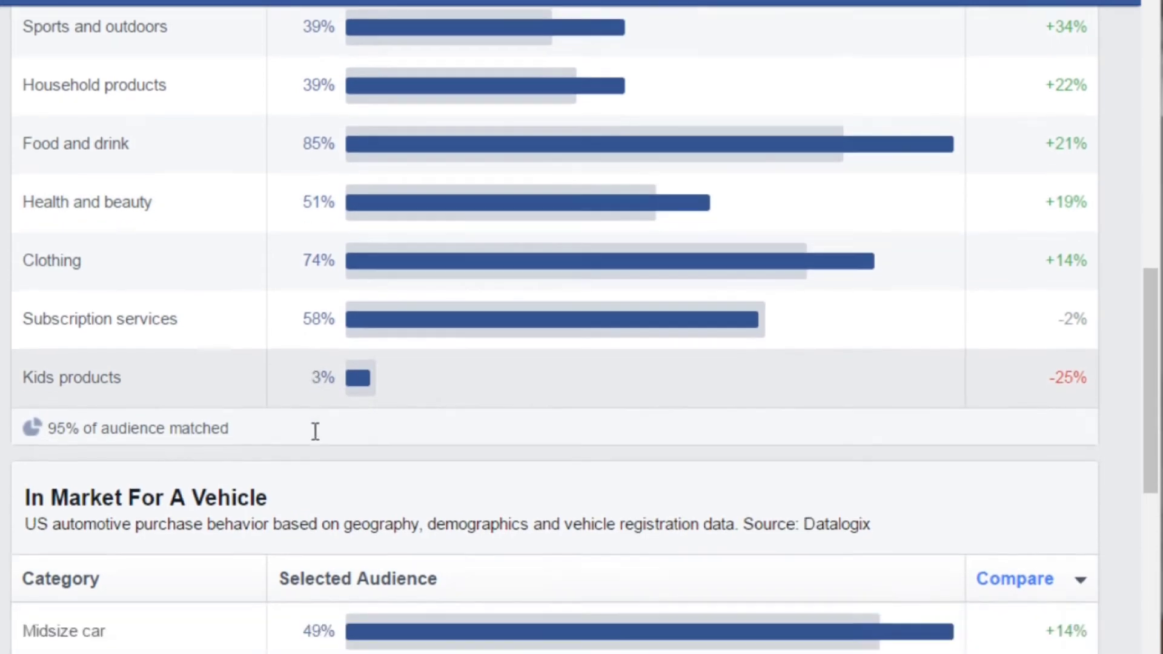
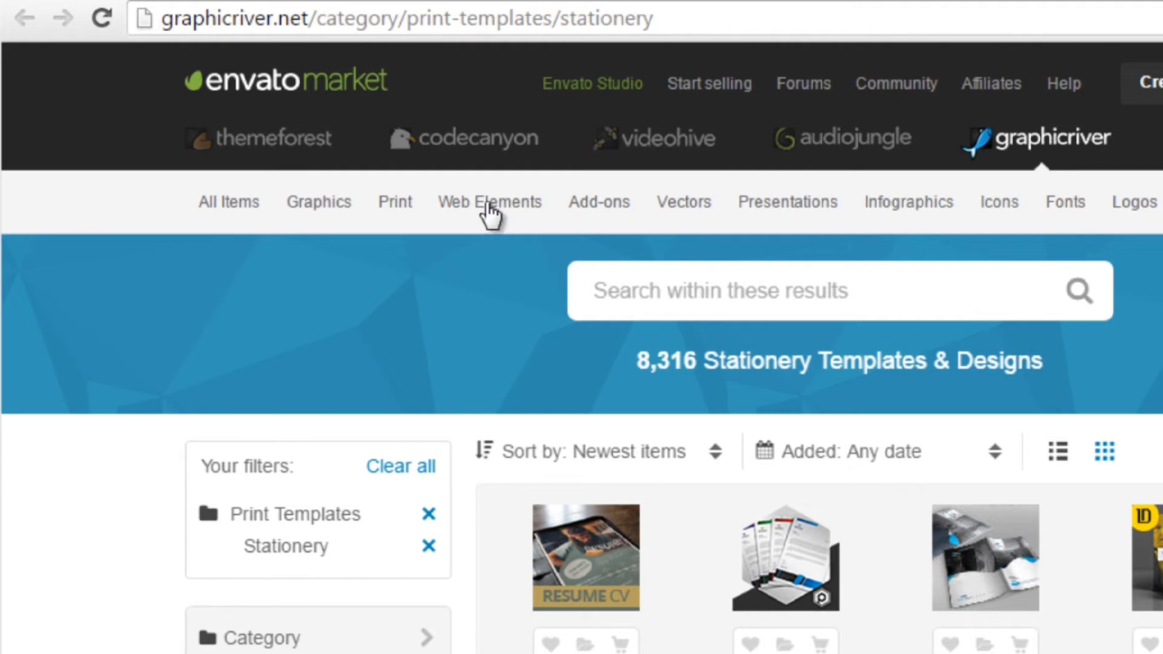
- On GraphicRiver, open the Stationery, ePublishing, Magazines and Brochures print template categories in separate new tabs
mouse_move(386, 219)
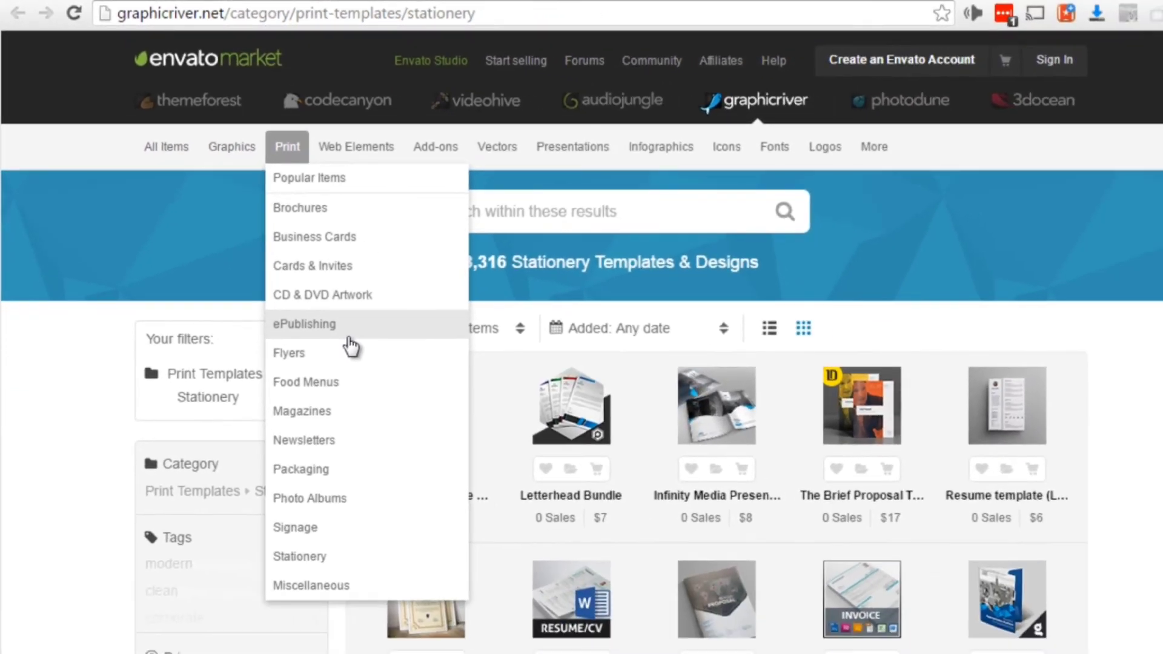
right_click(294, 563)
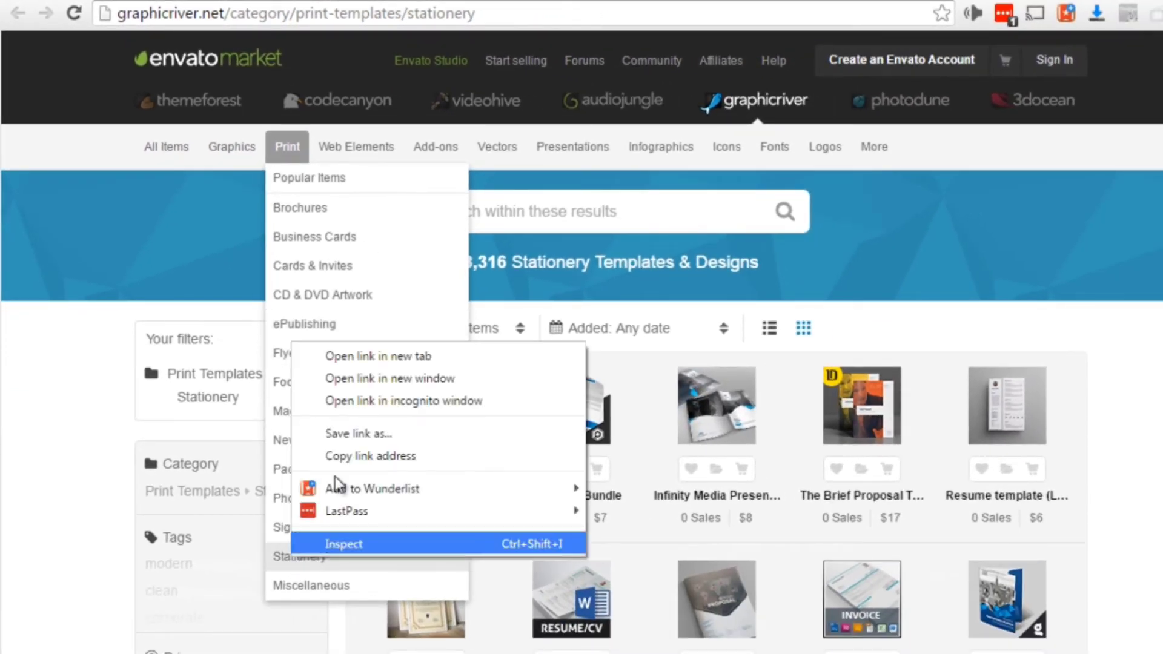
click(374, 357)
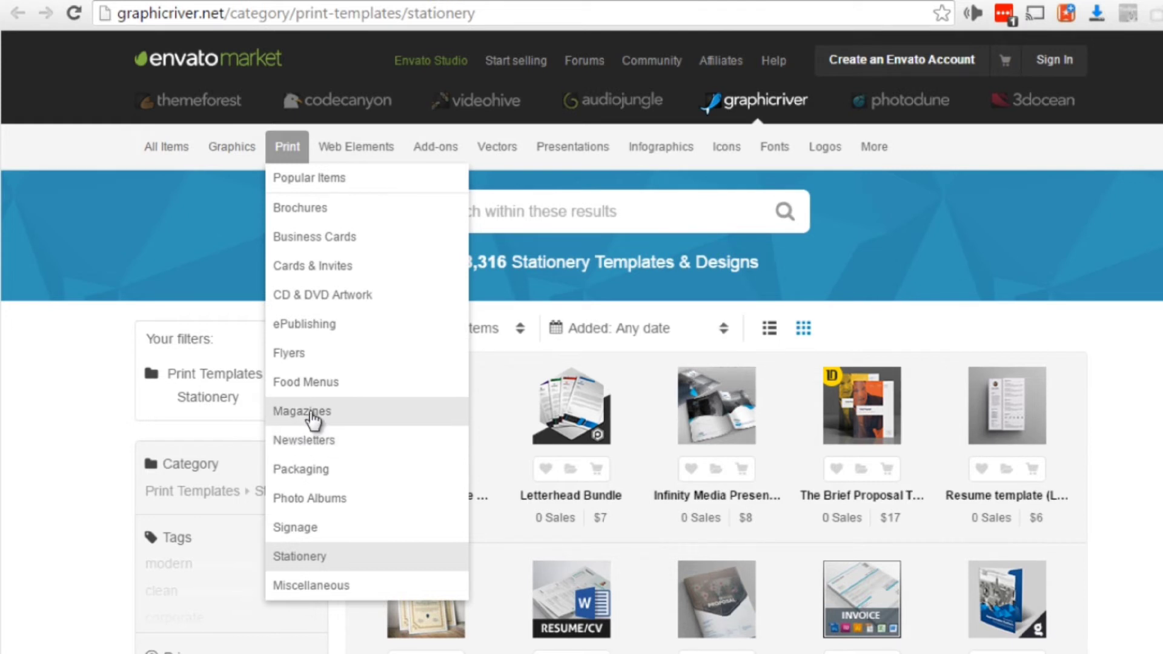
right_click(314, 325)
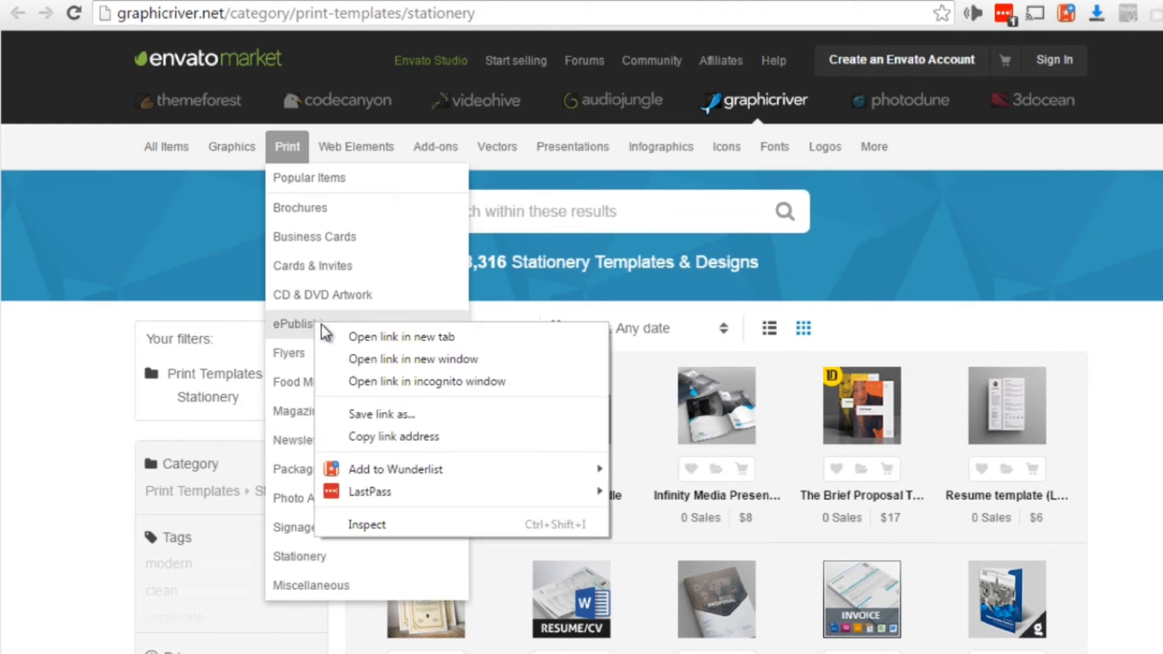
click(377, 337)
right_click(312, 408)
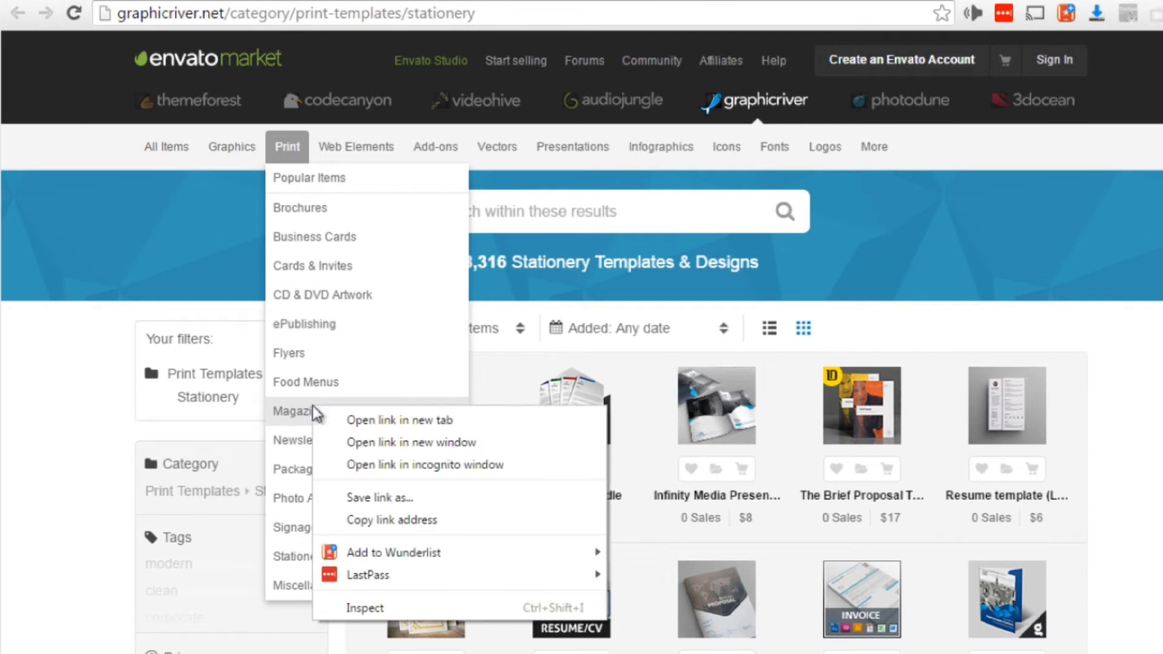
click(376, 421)
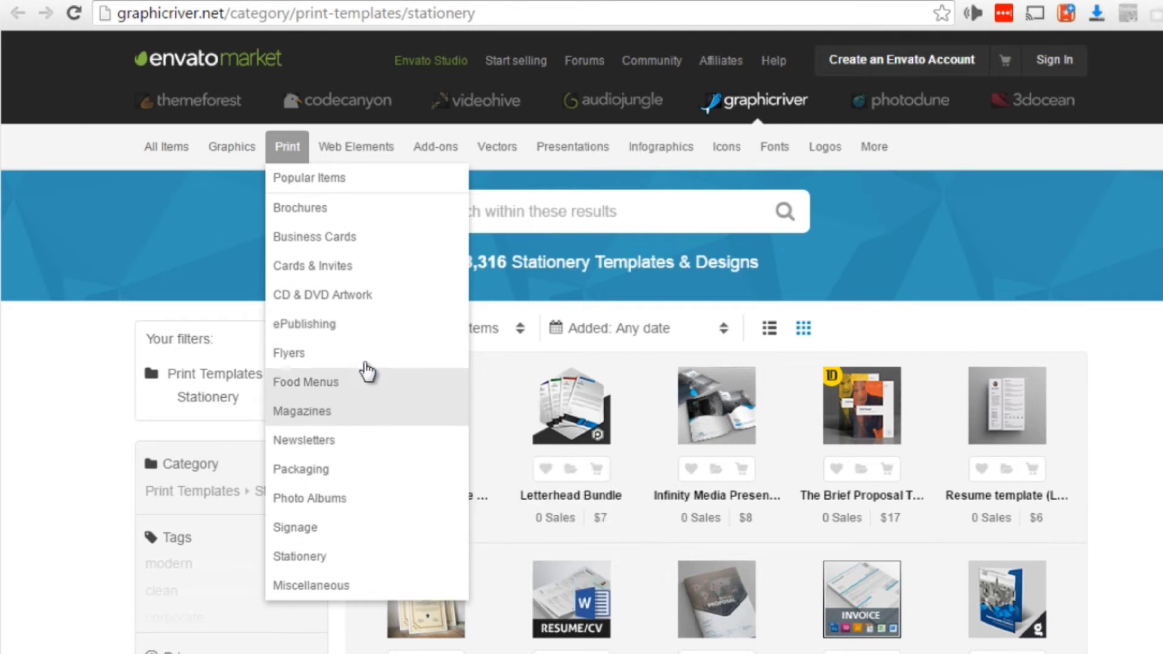
right_click(297, 211)
click(314, 218)
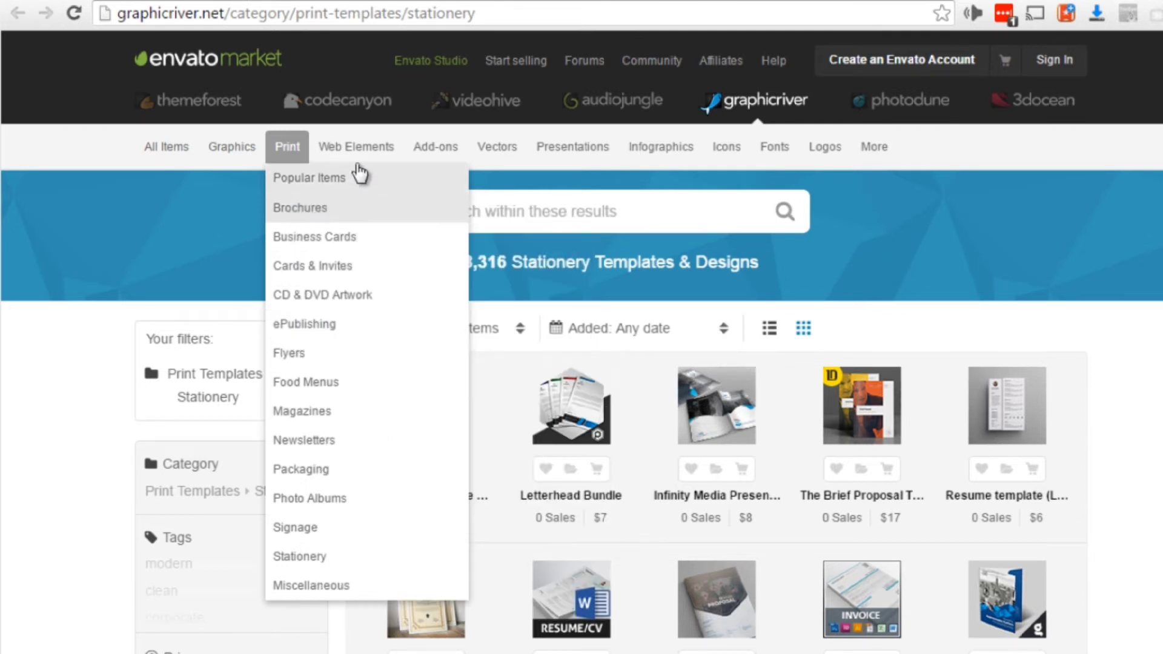
- Look over the Stationery templates, search within them for "dog", and preview the Stationary & Logo Template result
mouse_move(358, 148)
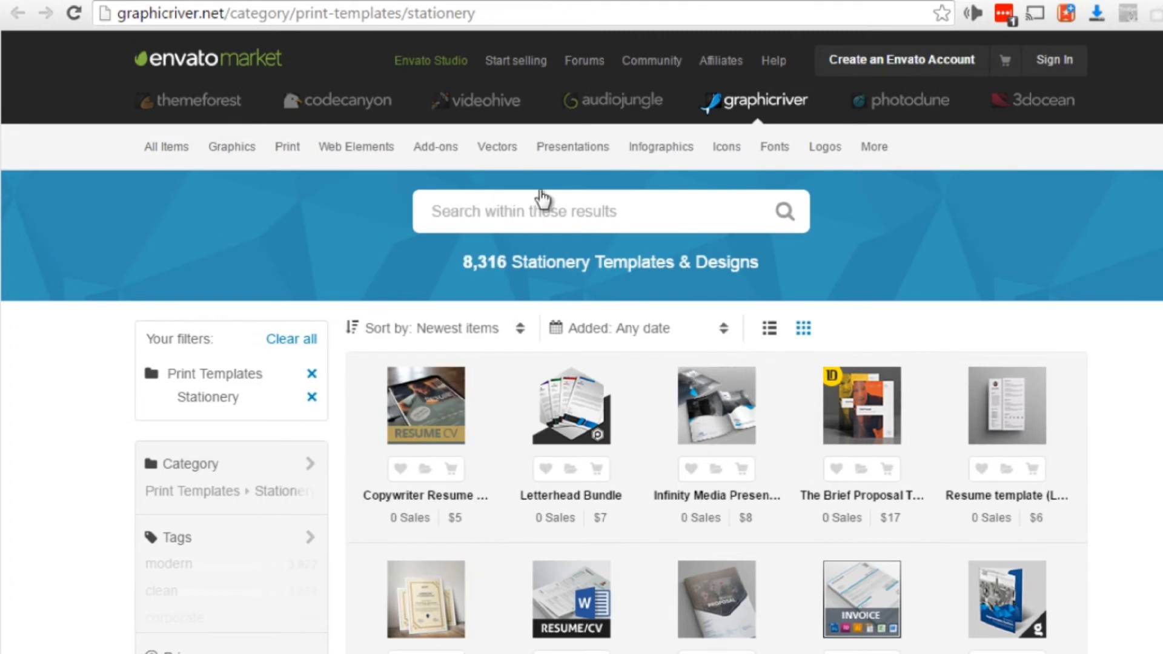
scroll(848, 262, down, 3)
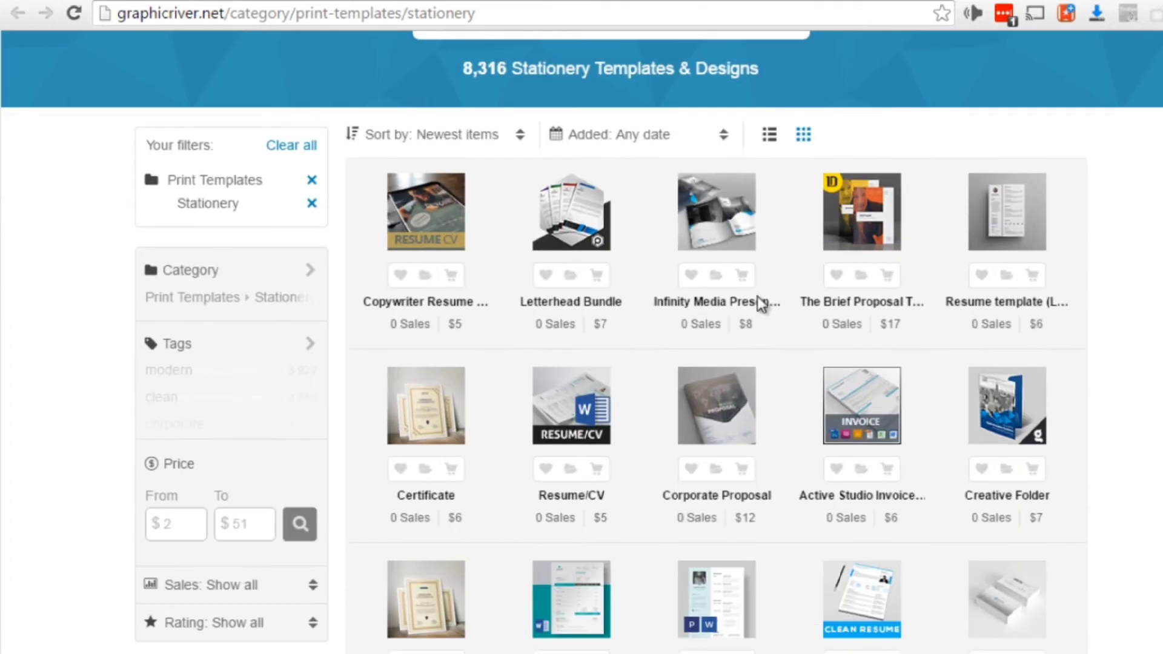
scroll(344, 388, up, 2)
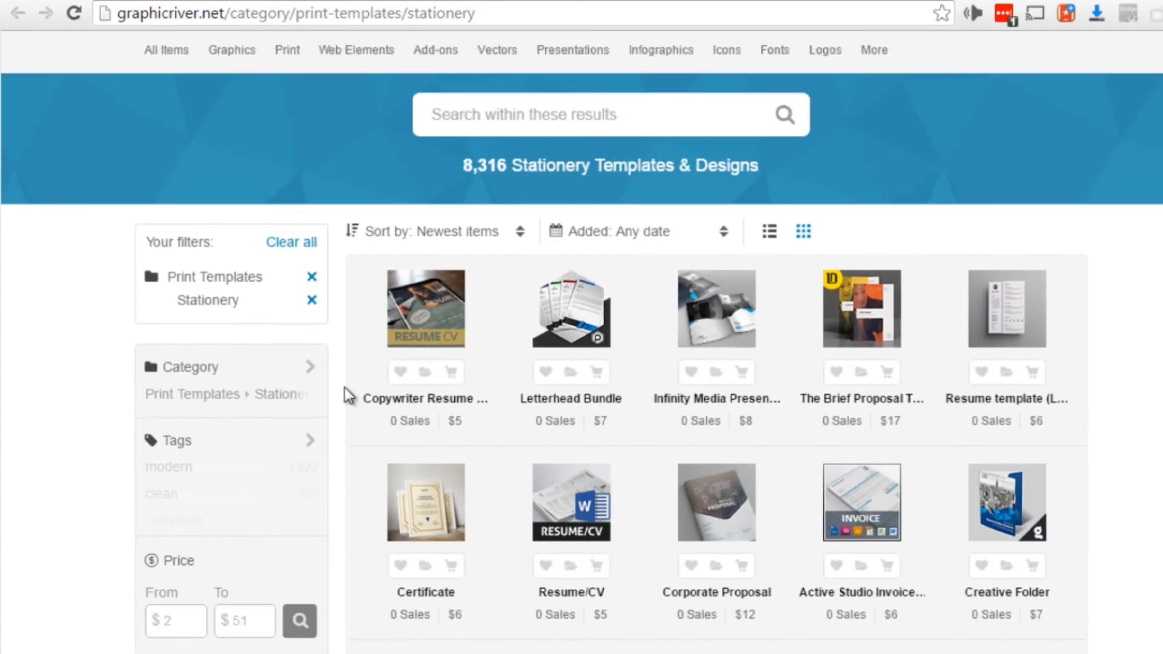
click(550, 114)
text(dog)
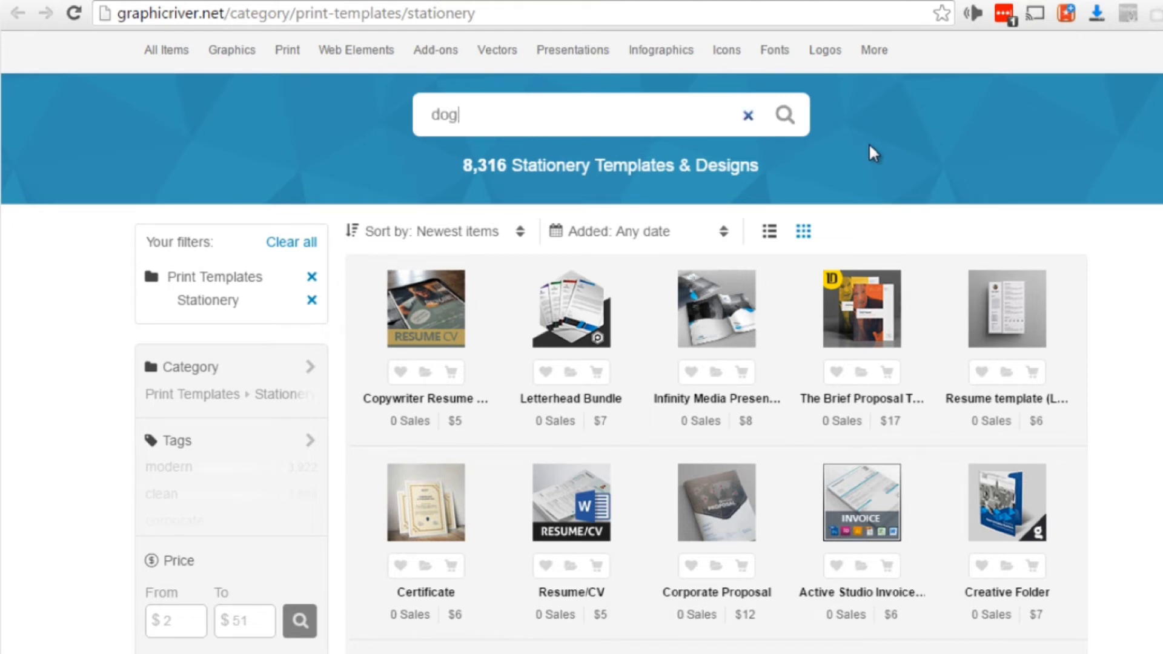
key(Return)
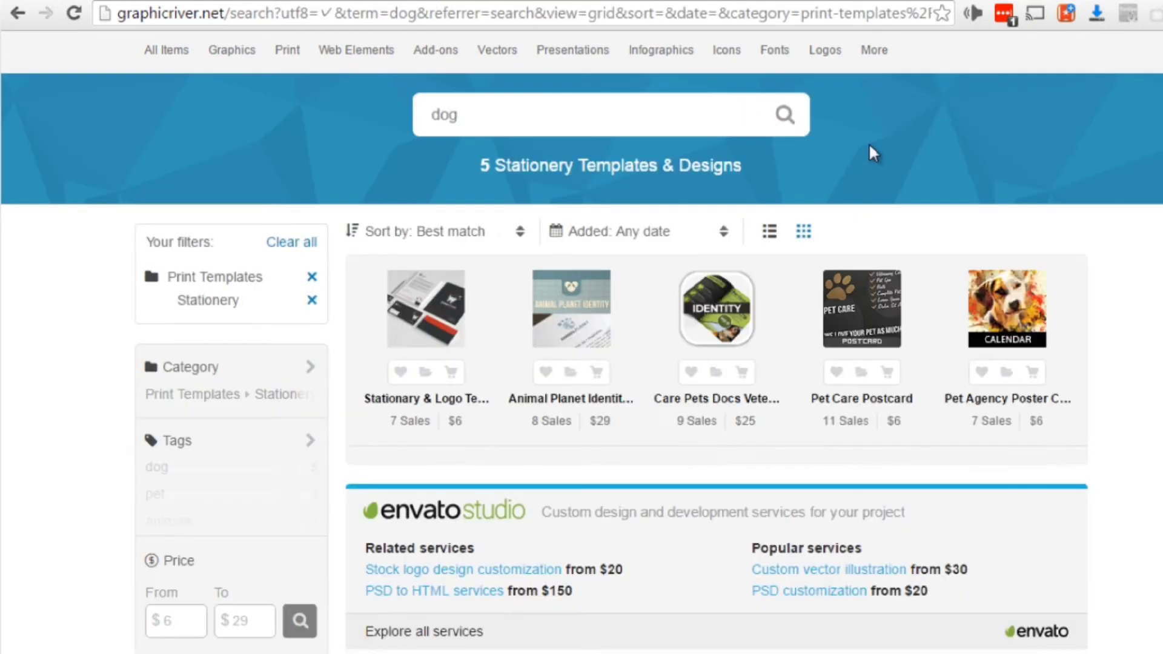
mouse_move(416, 299)
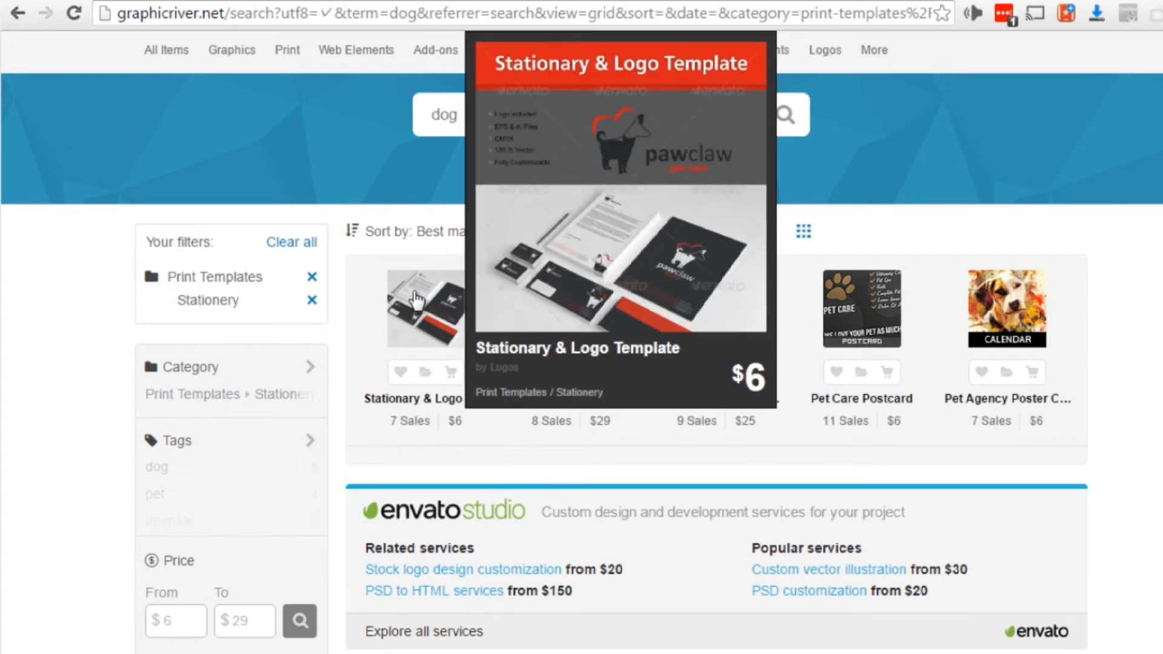
- Preview the Animal Planet Identity Package, the Care Pets Docs Veterinary bundle and the other dog stationery results
mouse_move(581, 310)
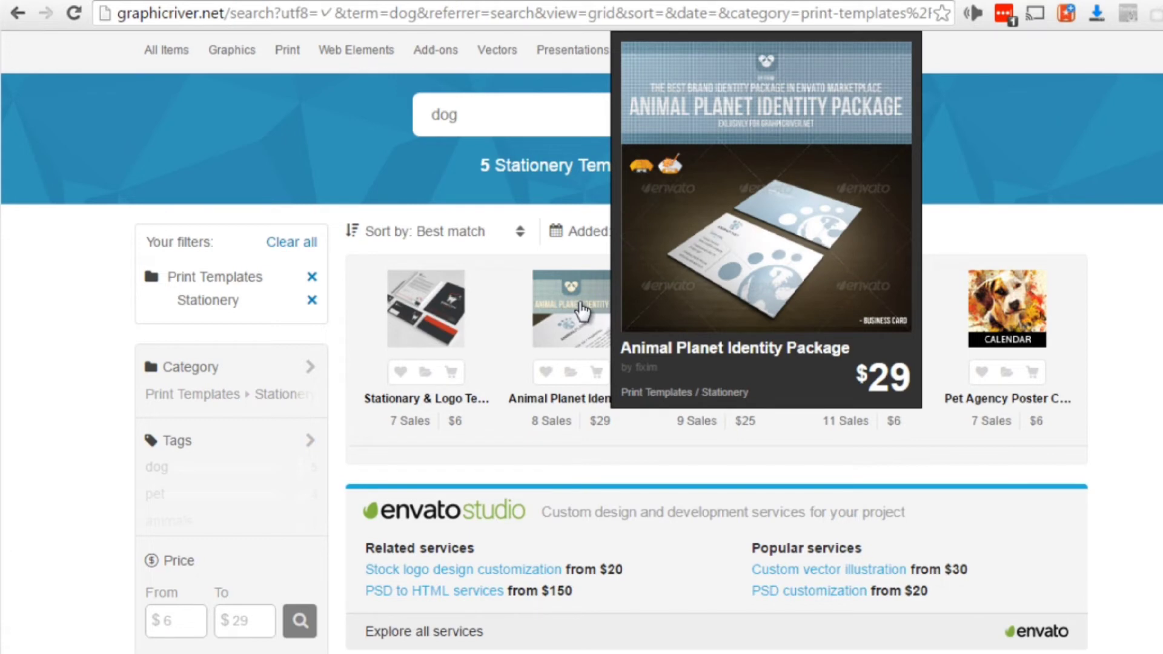
mouse_move(720, 297)
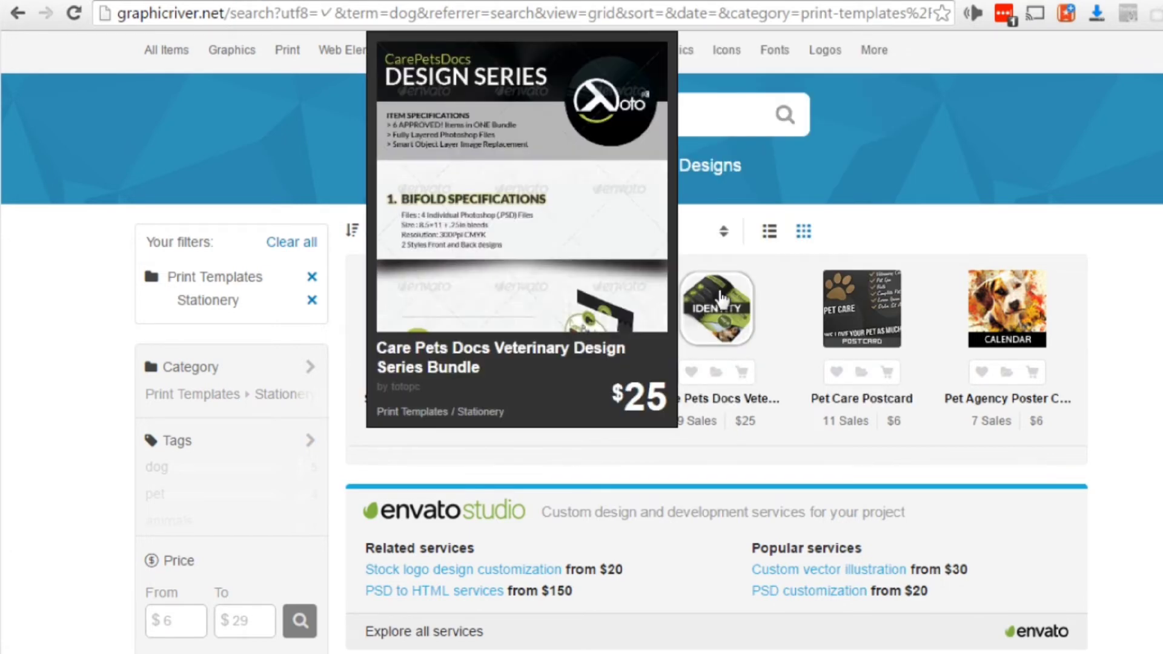
mouse_move(1037, 320)
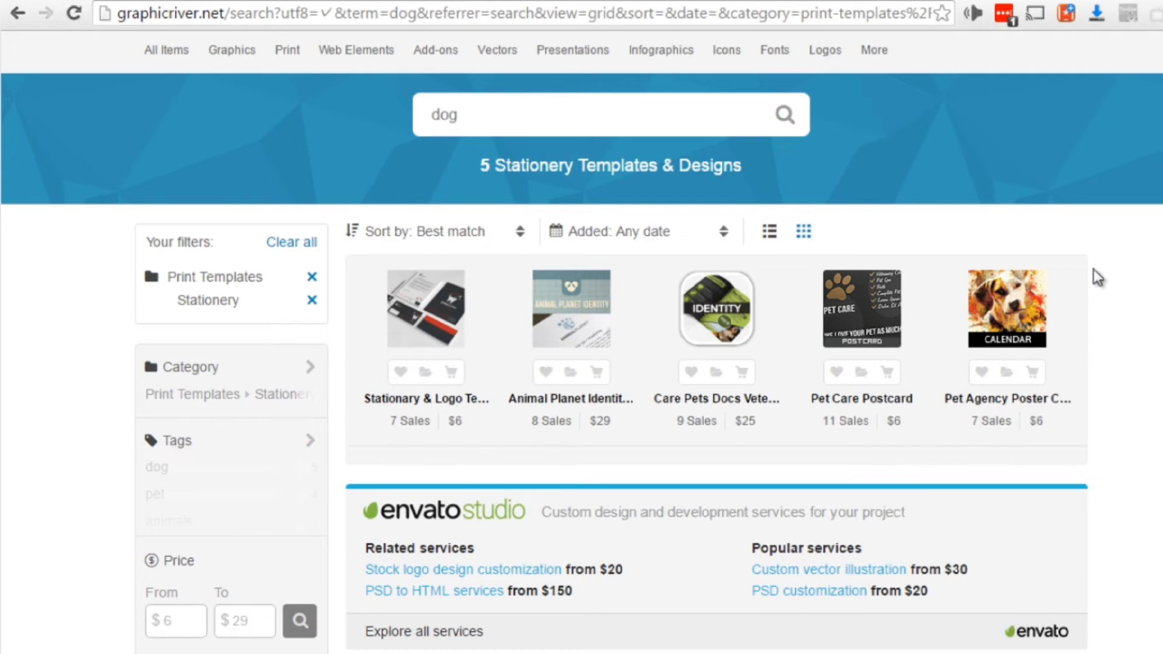
mouse_move(888, 308)
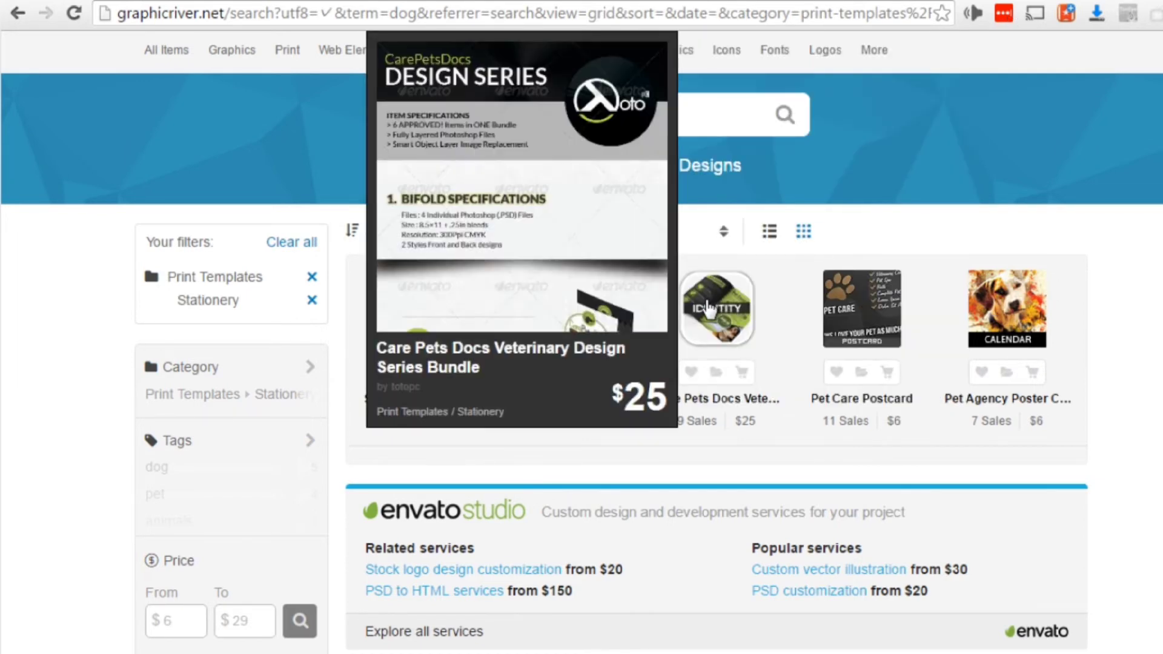
- Open the Pet Care Postcard template and review its preview images, tags, features and specifications
click(862, 309)
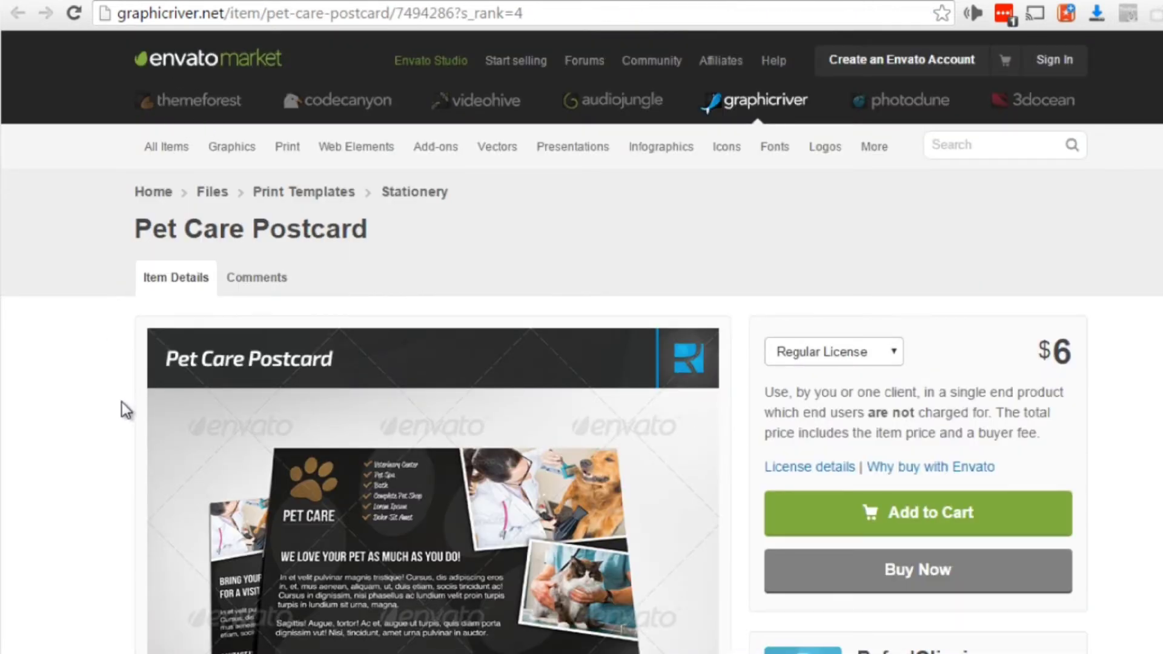
scroll(107, 401, down, 3)
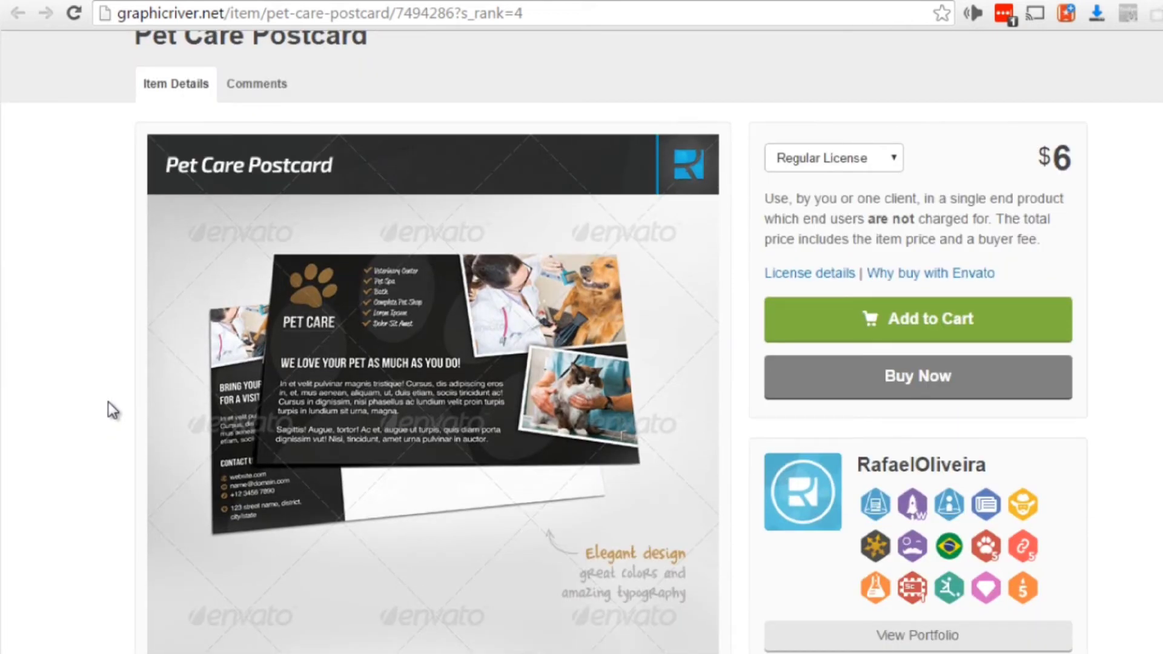
scroll(73, 384, down, 8)
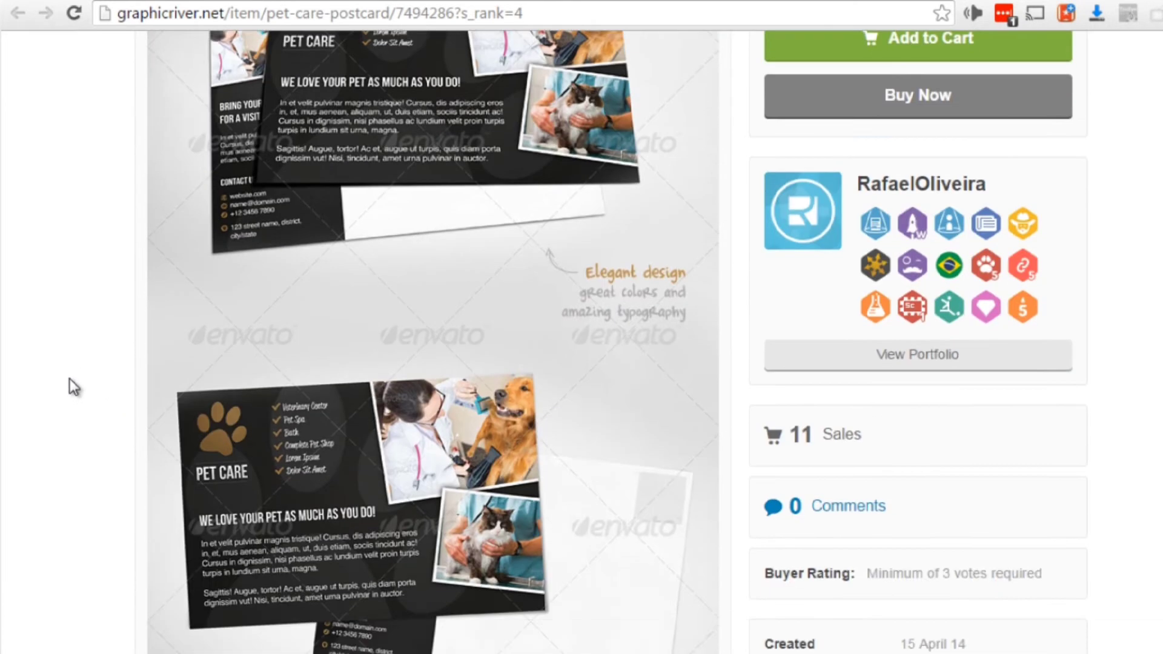
scroll(83, 370, down, 8)
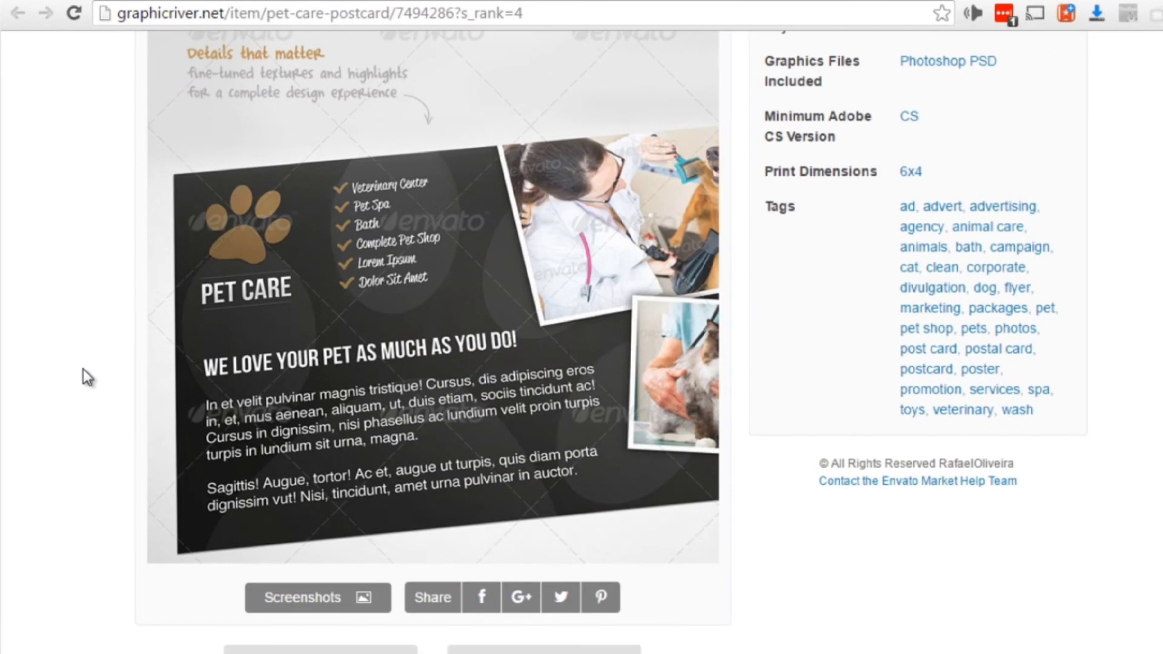
scroll(82, 368, down, 2)
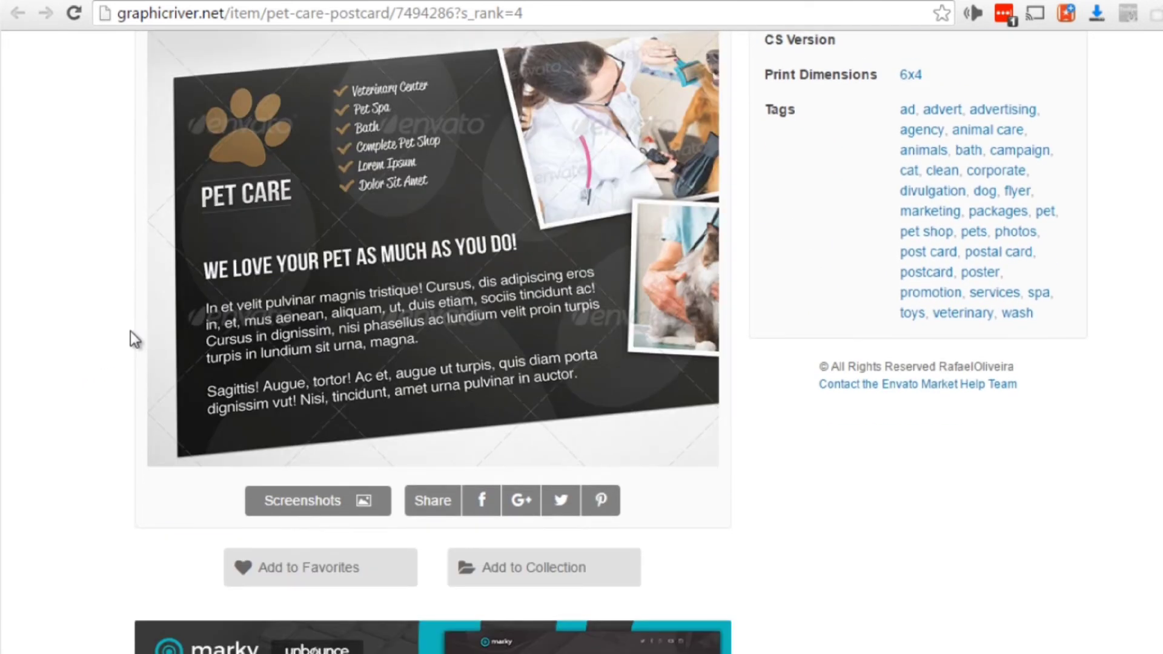
scroll(130, 330, down, 14)
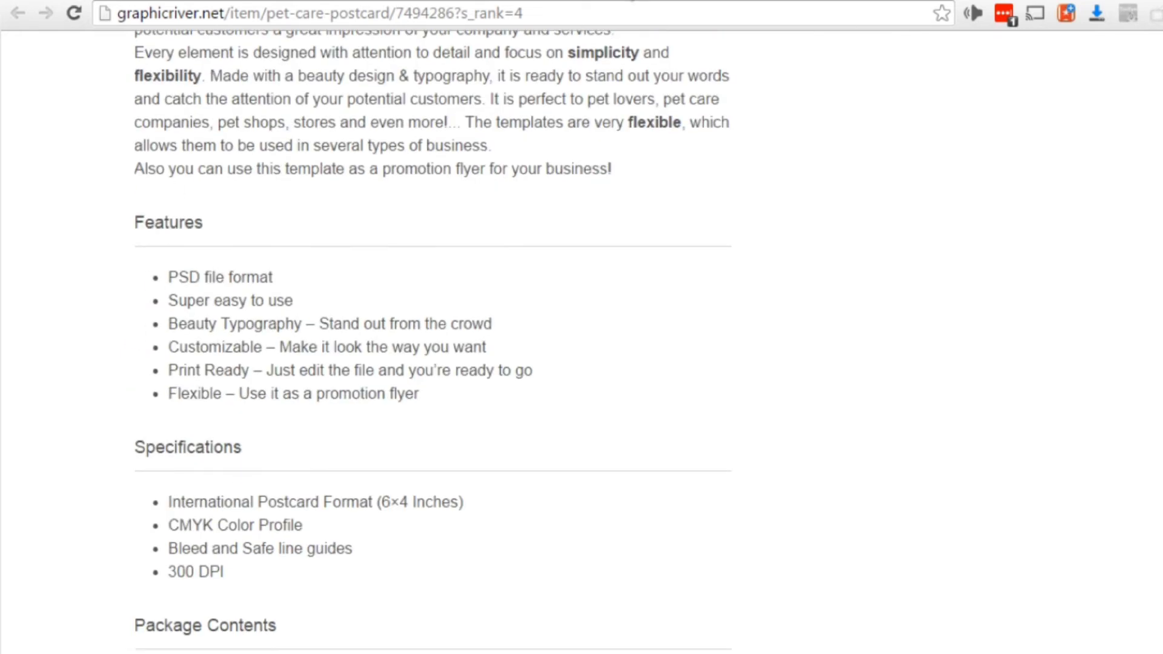
- Look over the Animal Planet Identity Package and the Stationary & Logo Template item pages
key(alt+Left)
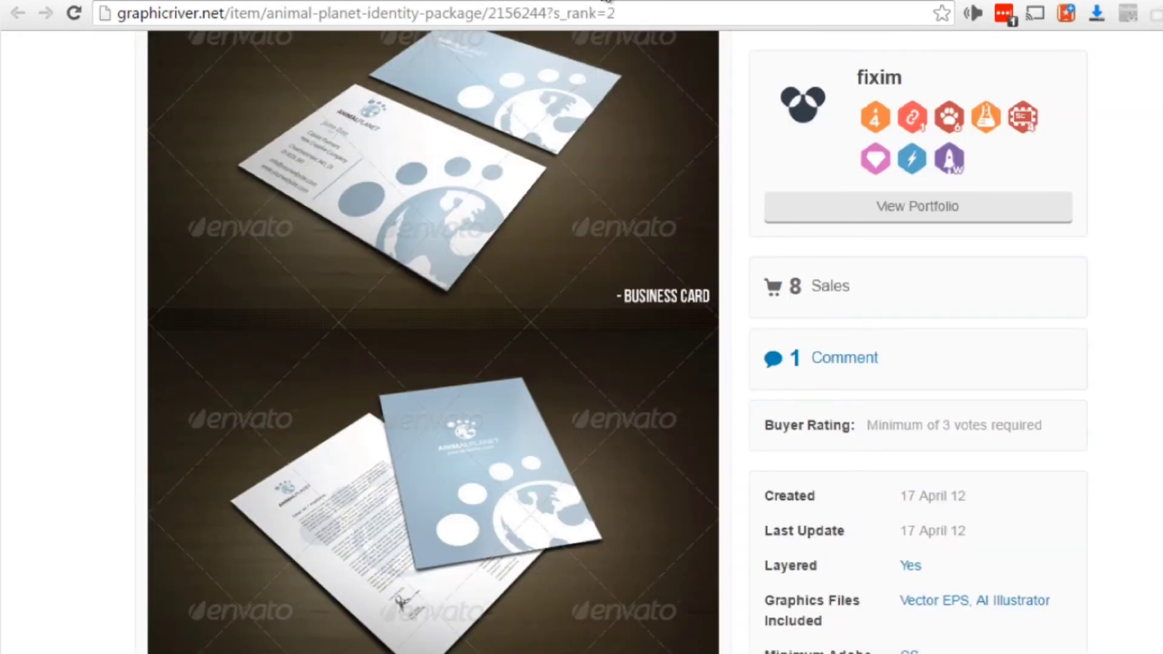
key(alt+Left)
scroll(103, 333, down, 5)
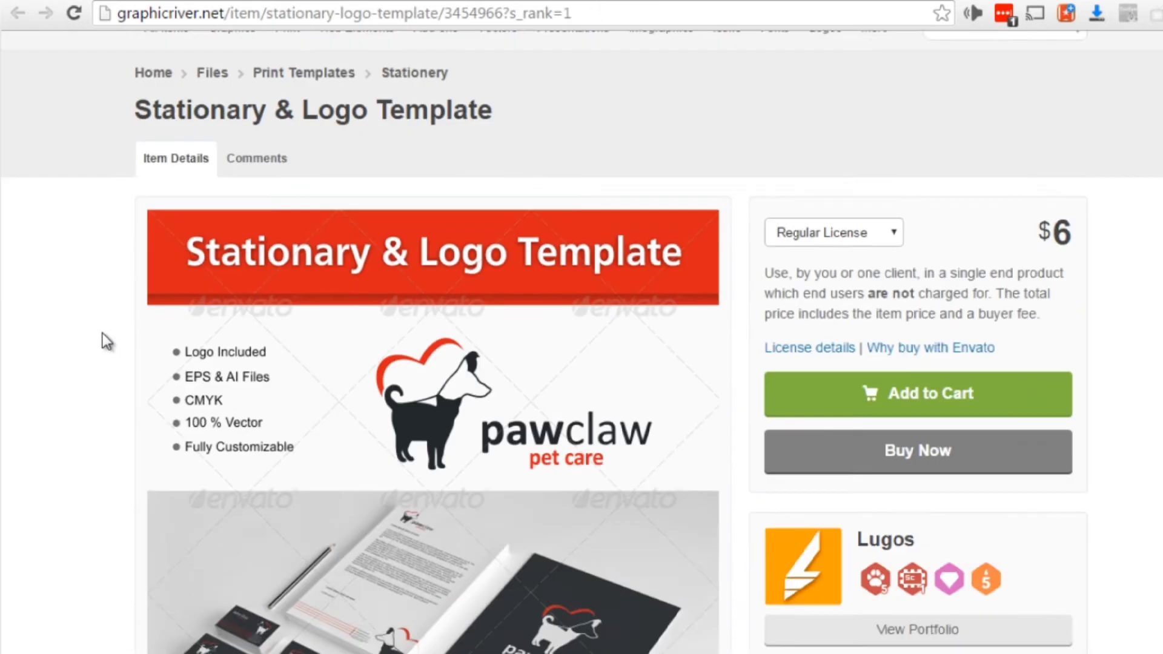
scroll(102, 333, down, 3)
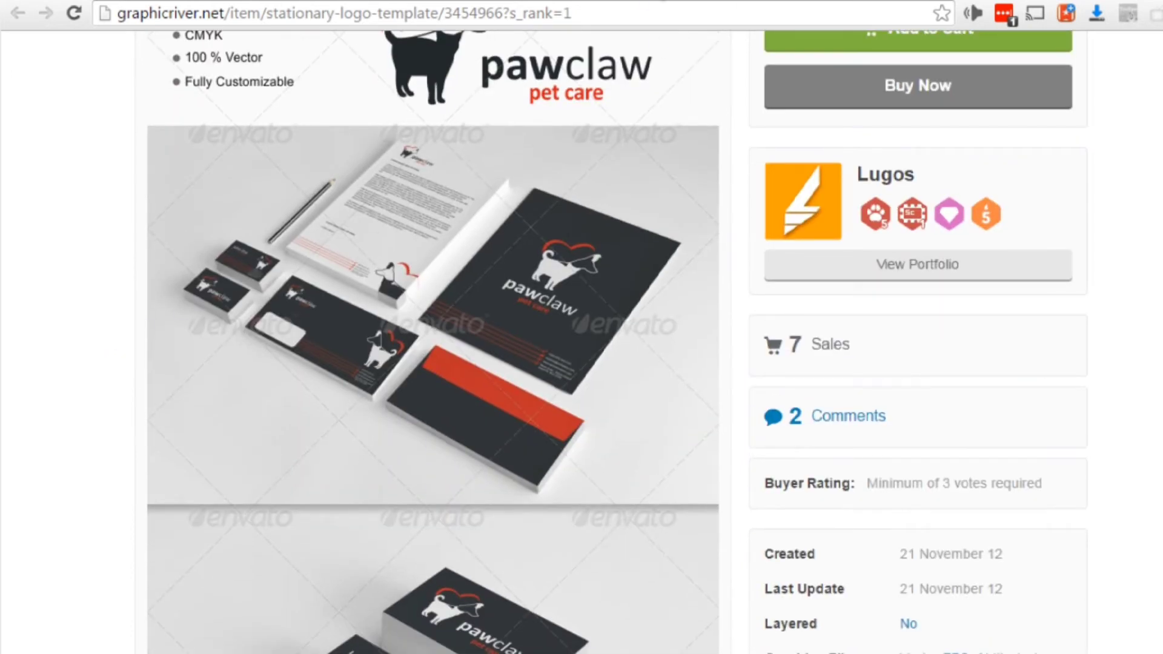
- Go to the ePublishing category page, browse its e-publishing templates and preview the iPad Interactive PDF Prezentation No2
key(alt+Left)
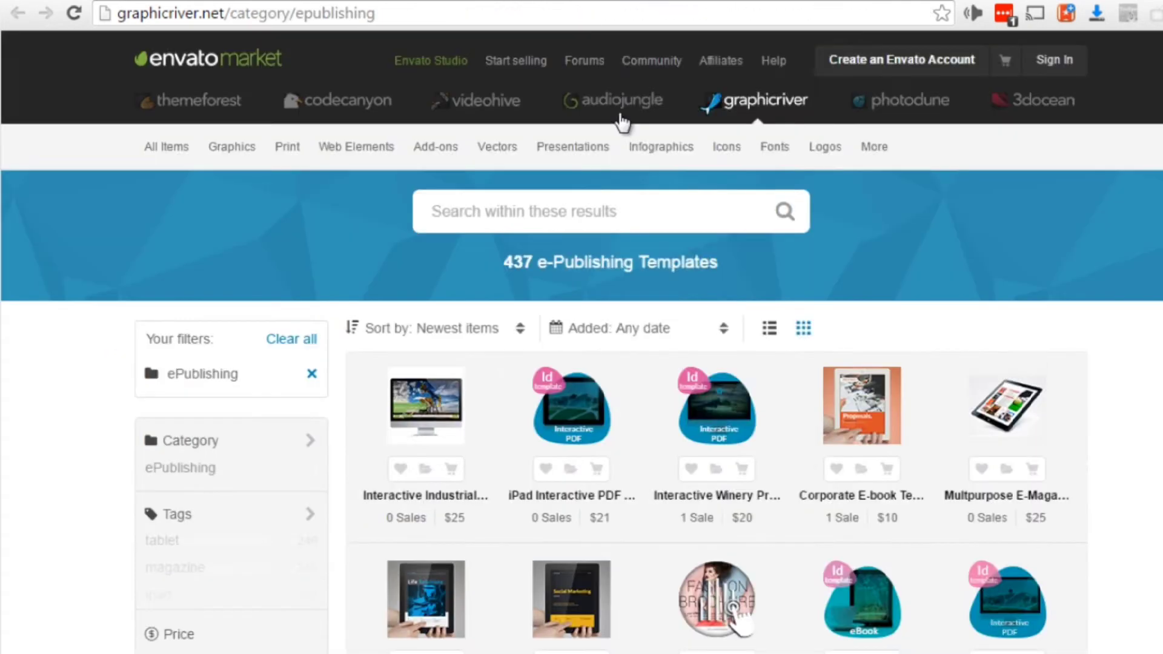
mouse_move(651, 58)
scroll(651, 310, down, 5)
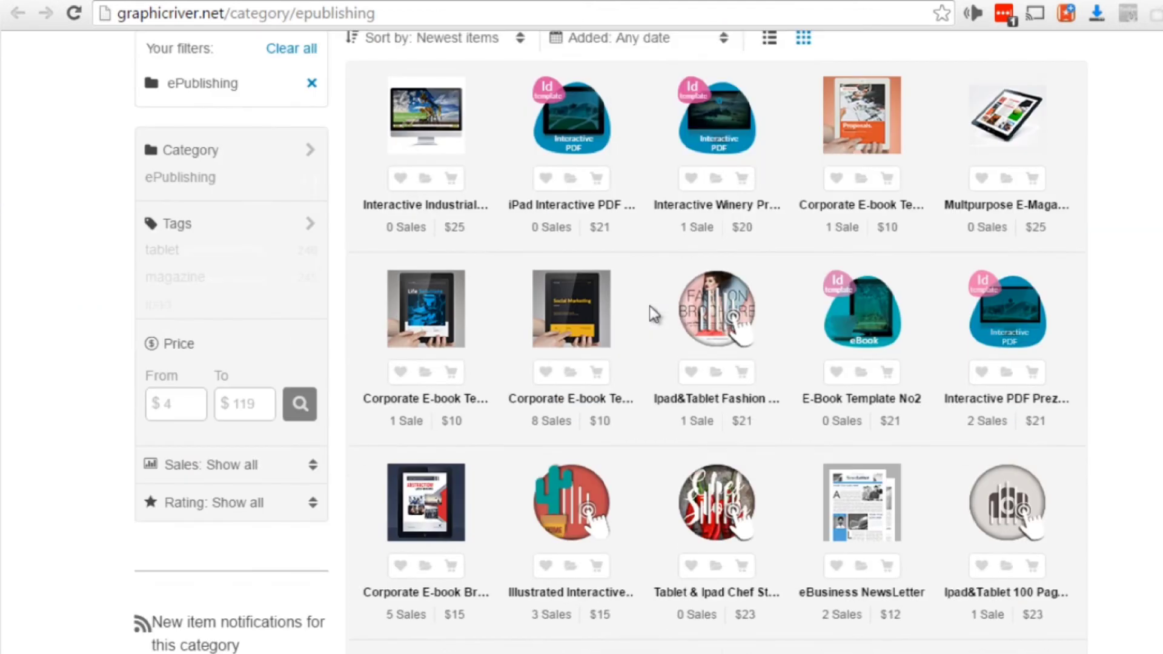
scroll(649, 311, up, 5)
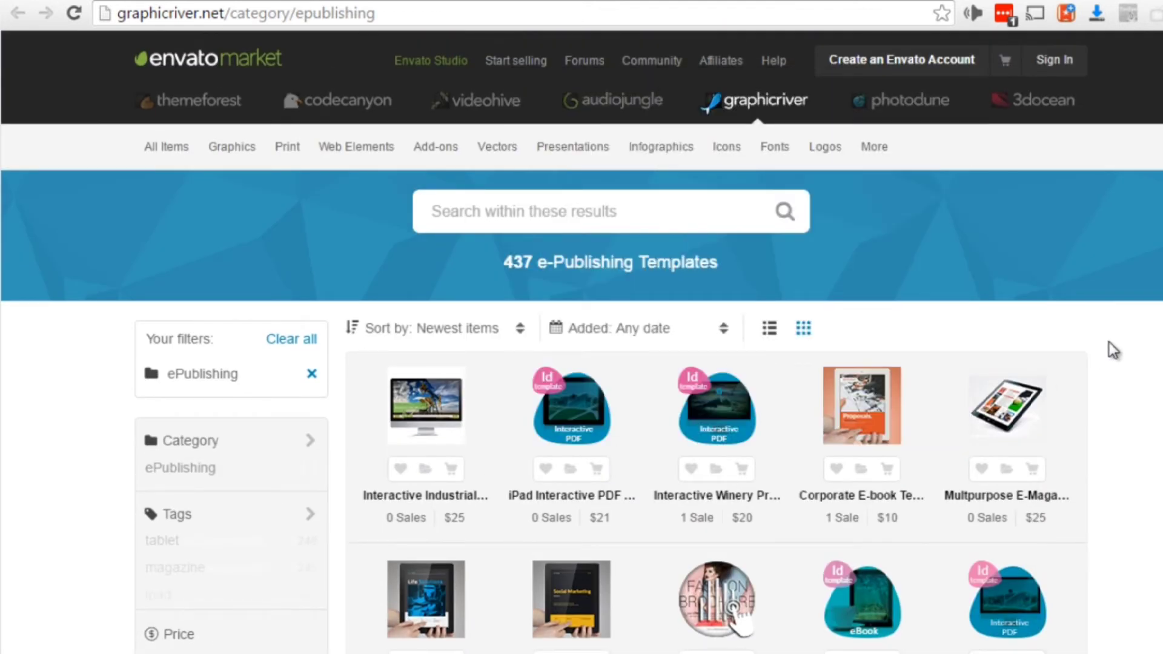
scroll(1099, 339, down, 2)
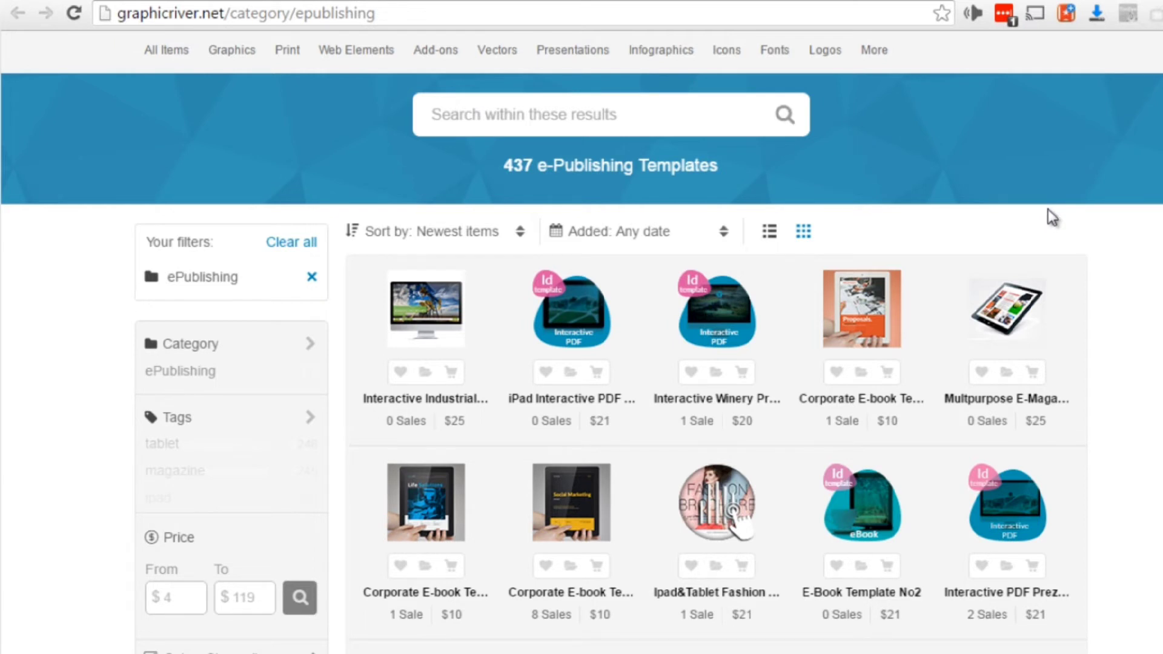
mouse_move(574, 315)
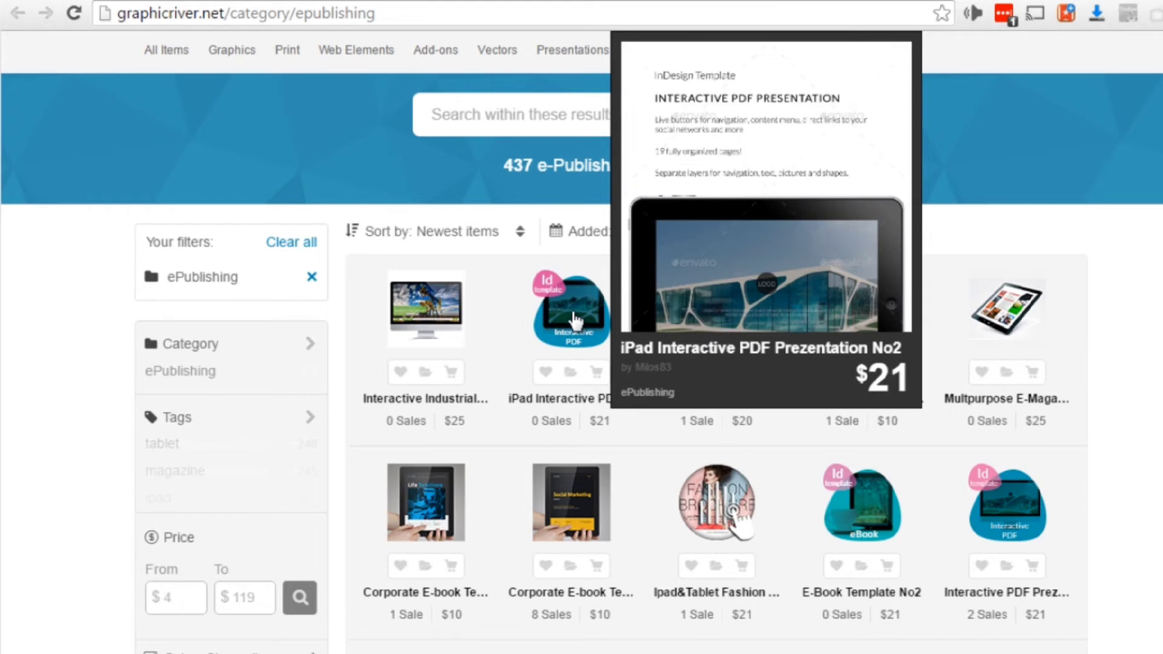
- Open the iPad Interactive PDF Prezentation No2 template and review its page previews, included file types and tags
click(574, 317)
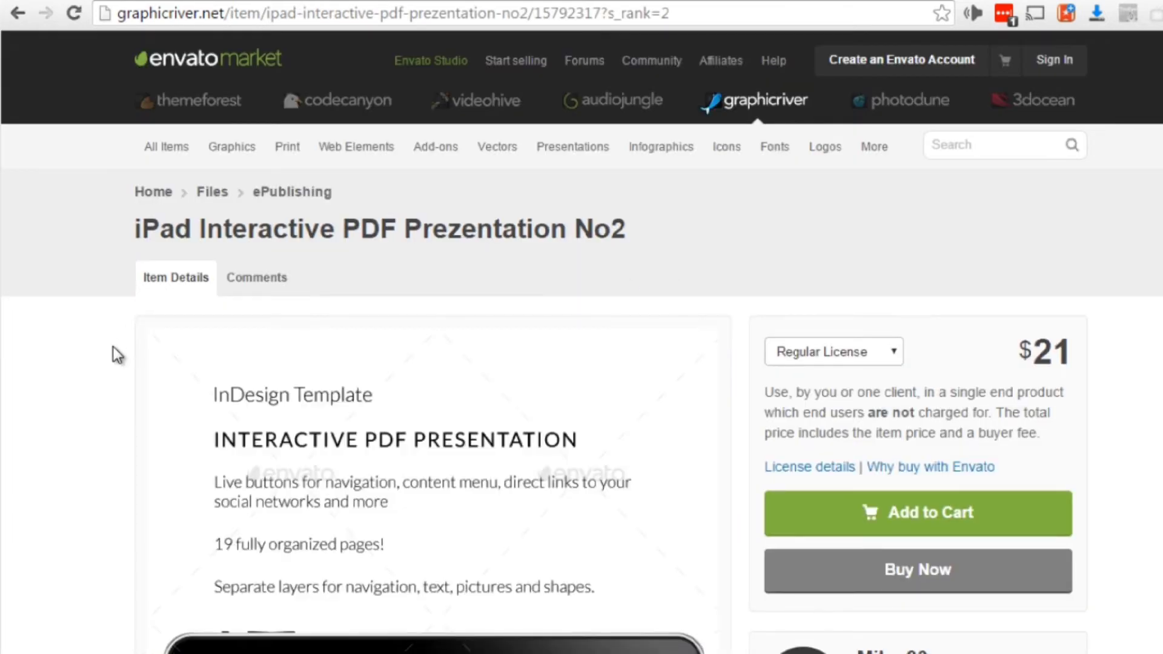
scroll(113, 347, down, 10)
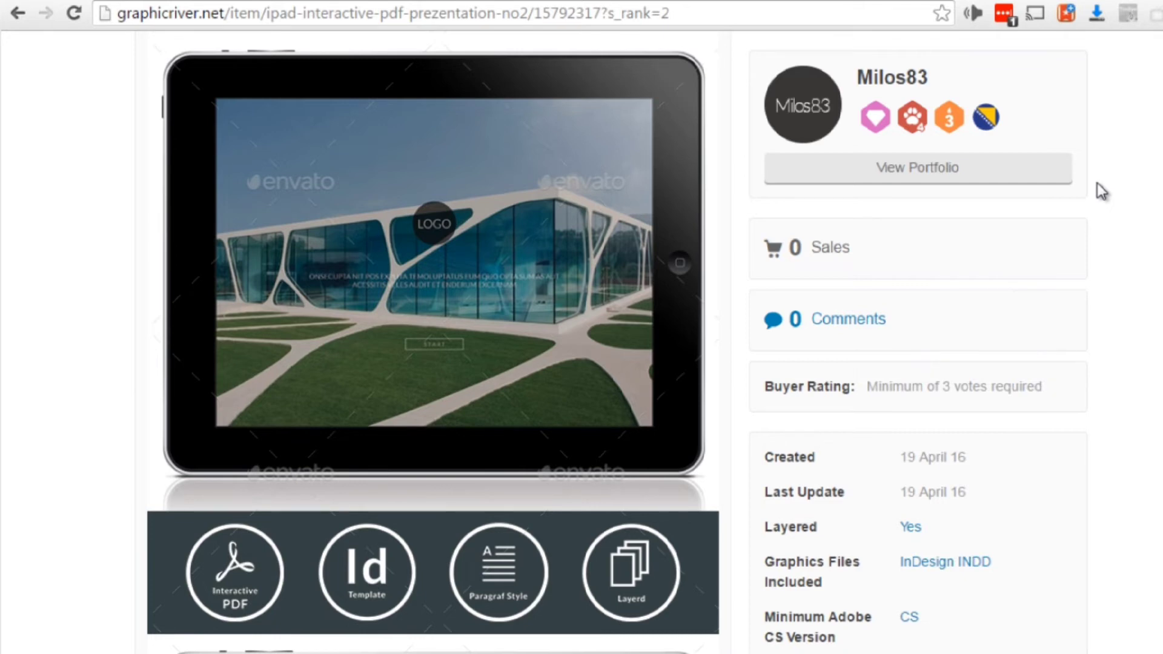
scroll(1101, 191, down, 5)
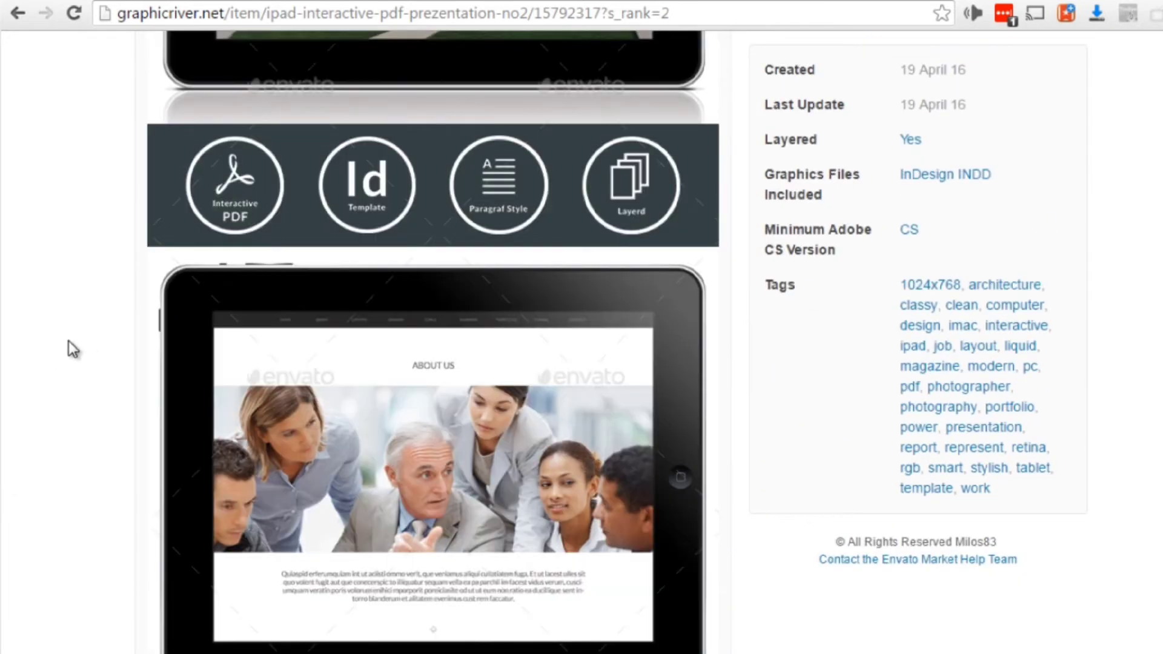
scroll(72, 348, down, 10)
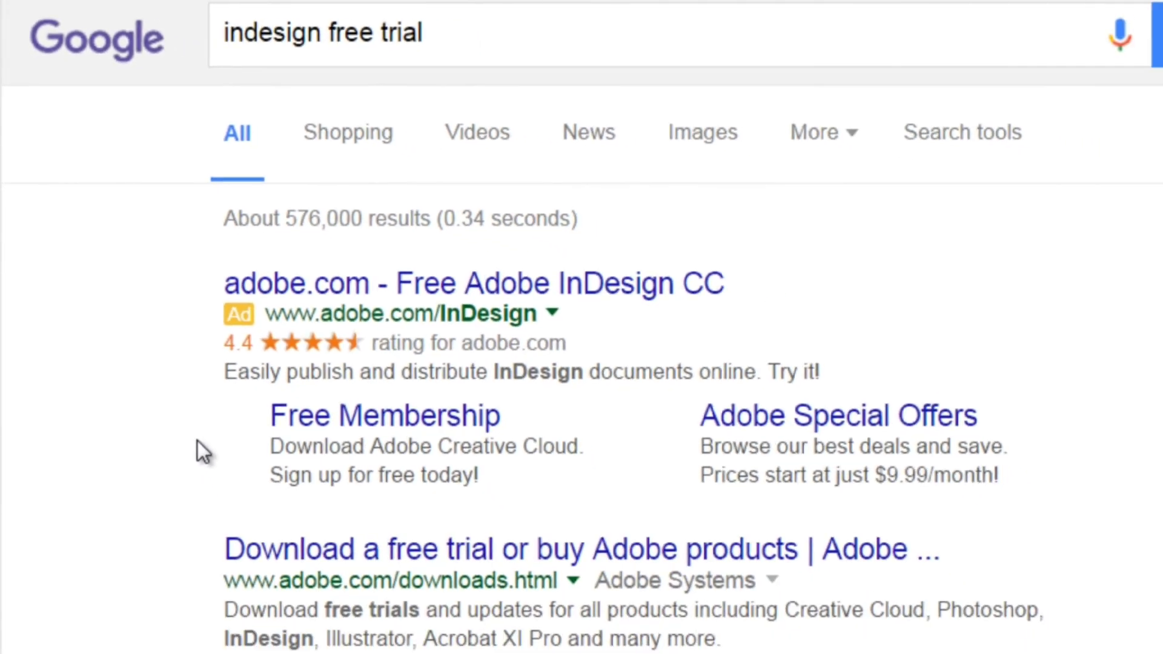
- Look through the Google results for "indesign free trial" and Adobe's featured free trial downloads
scroll(190, 425, down, 5)
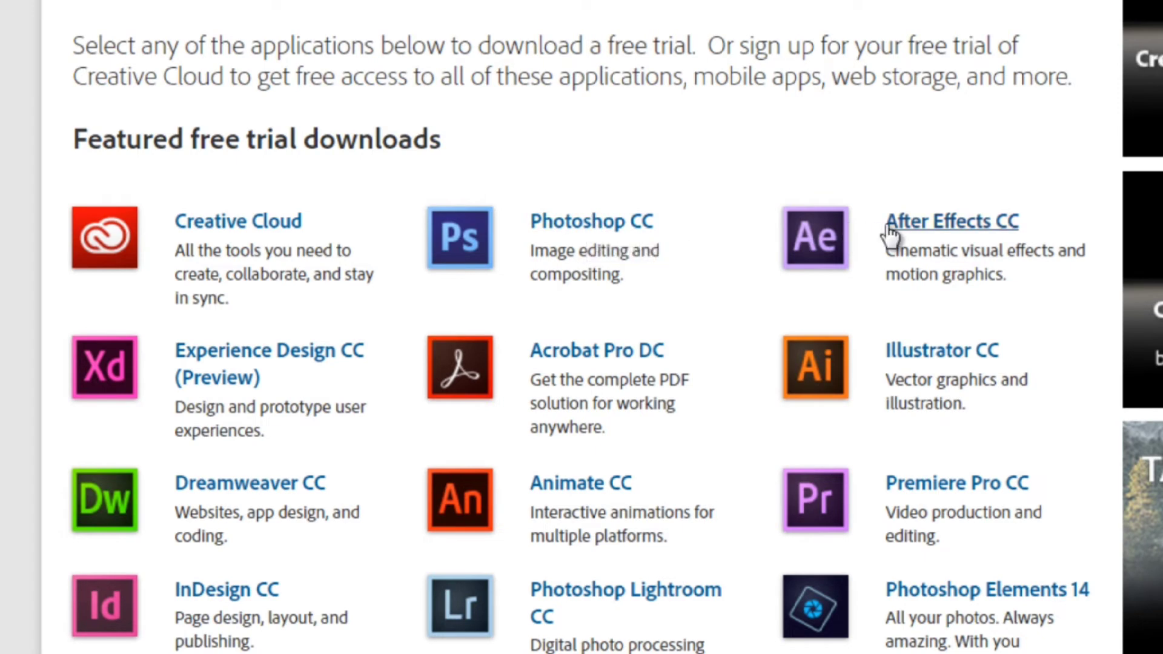
scroll(790, 169, up, 5)
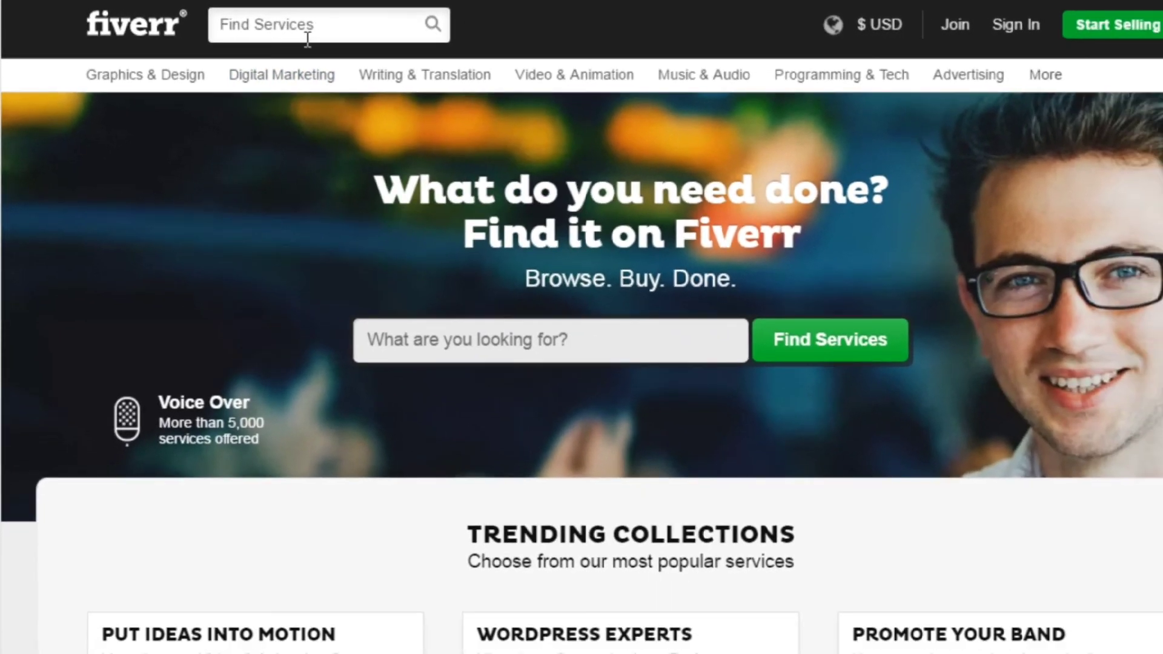
- Search Fiverr for "indesign" services and look over the offered gigs
click(315, 38)
text(indesign)
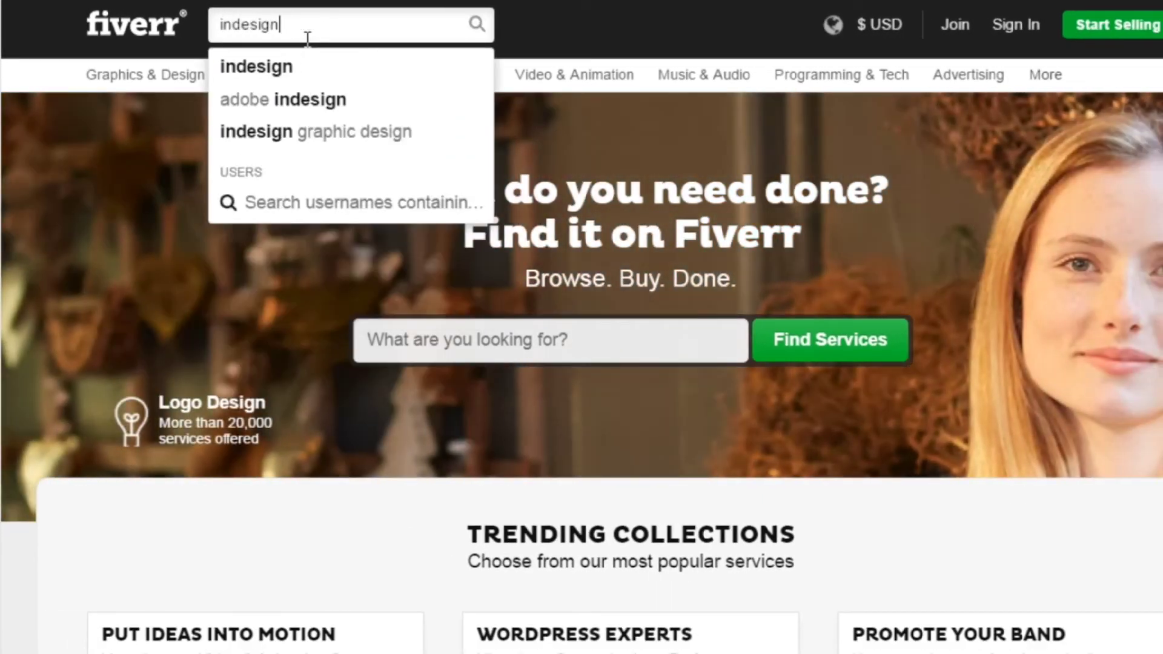
key(Return)
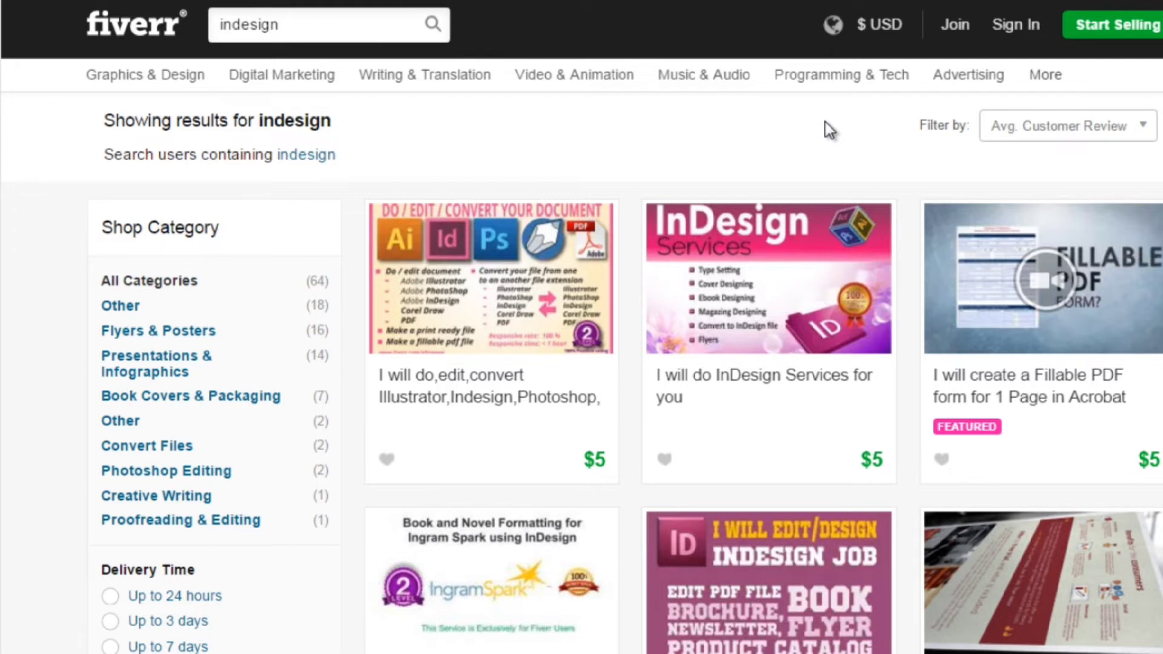
mouse_move(574, 74)
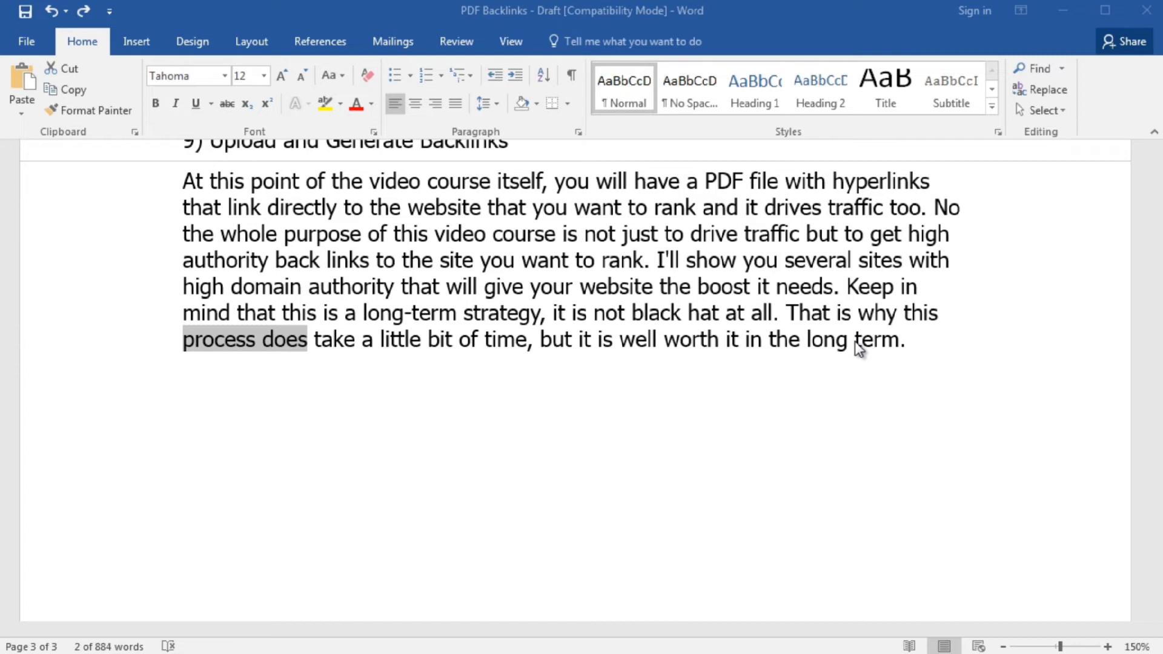
- In the Word draft, add the line "Click here to learn more about this product" below the last paragraph, separated by a blank line
click(182, 286)
drag(182, 286, 394, 285)
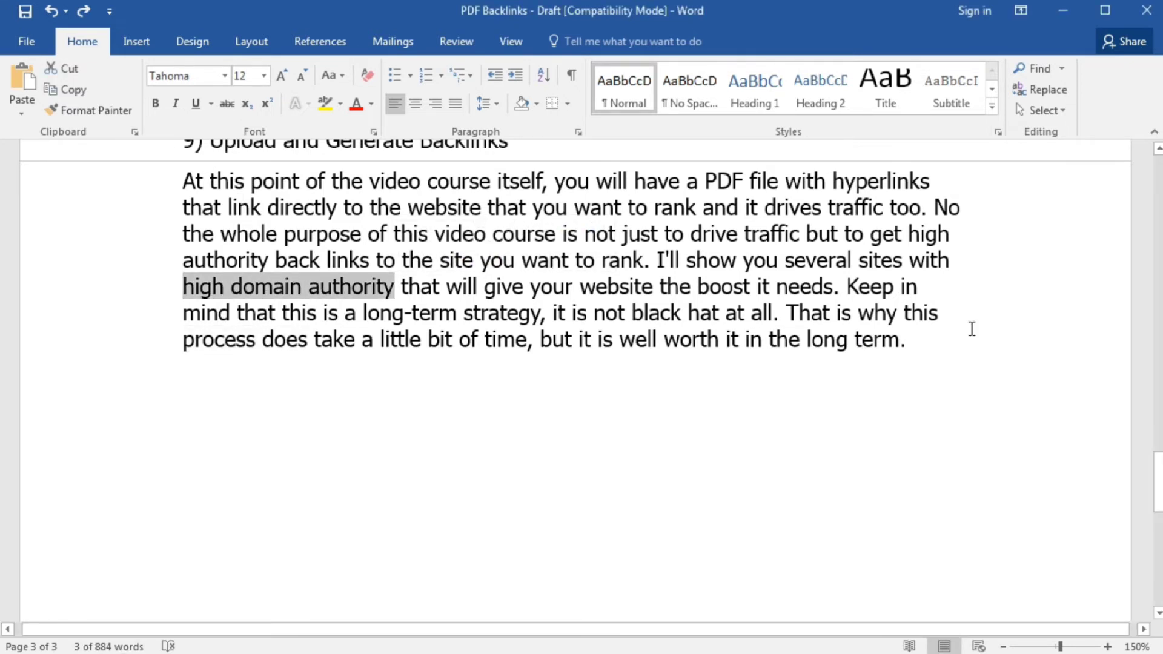
click(963, 339)
key(Return)
key(Return)
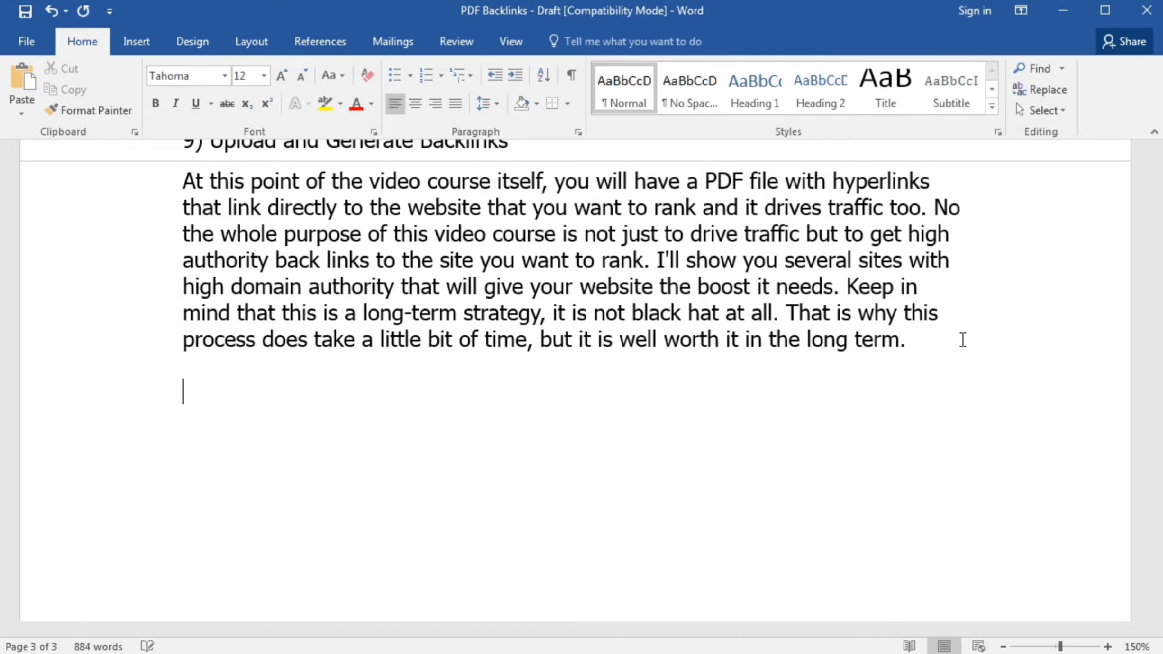
text(Click here to learn)
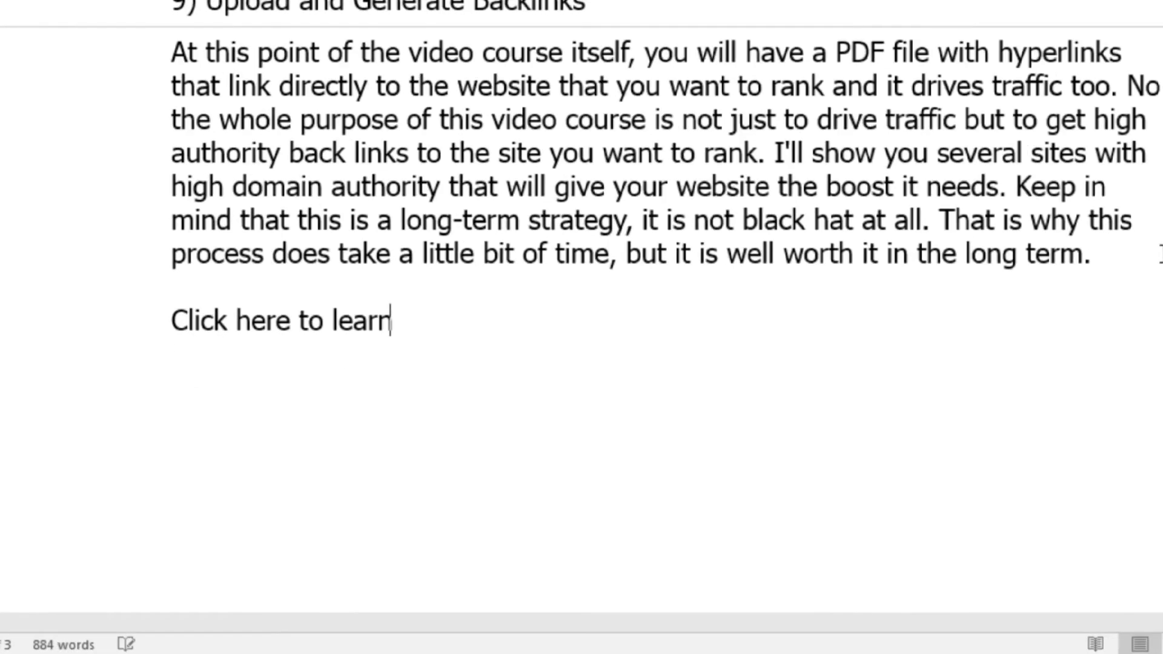
text( more about )
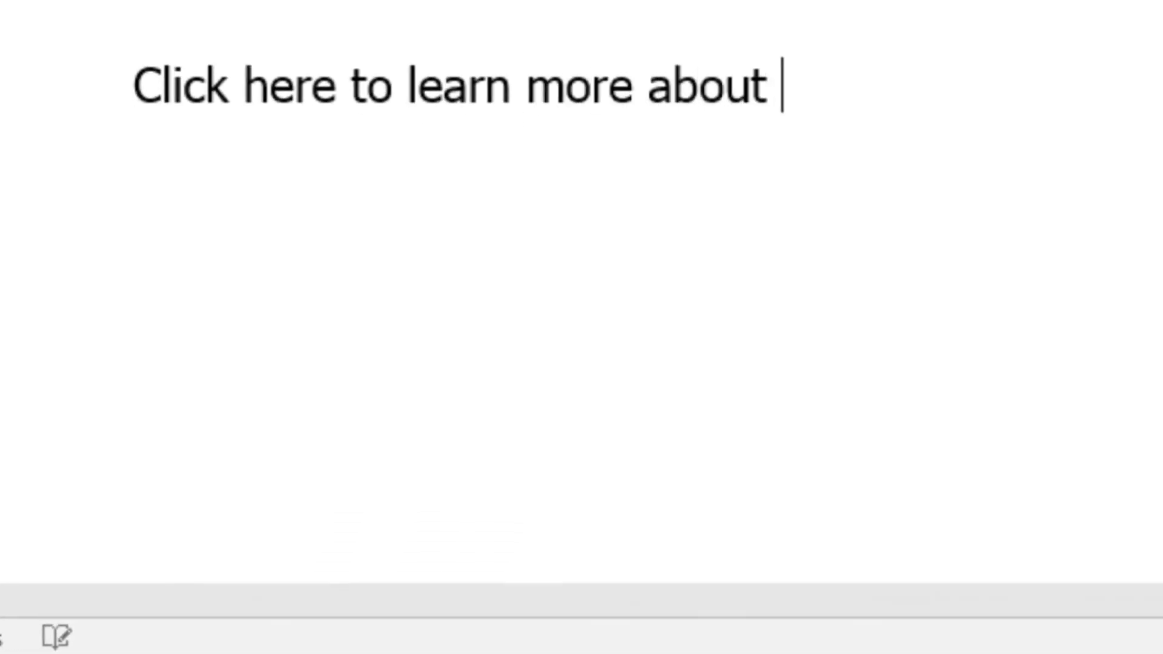
text(this product)
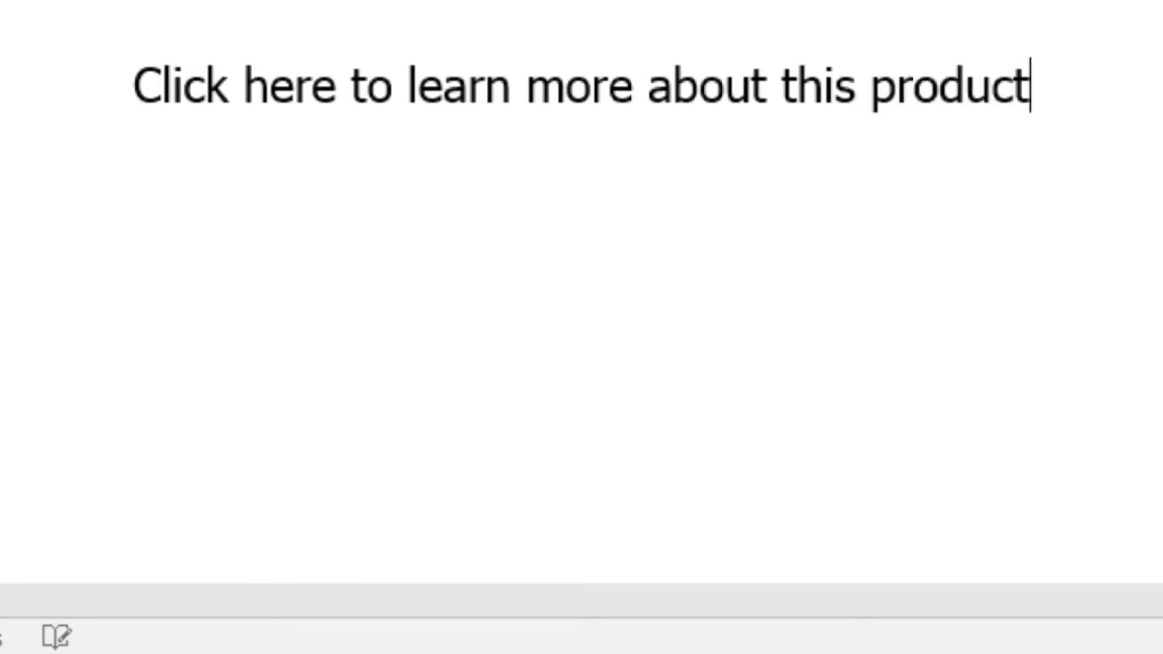
key(ctrl+a)
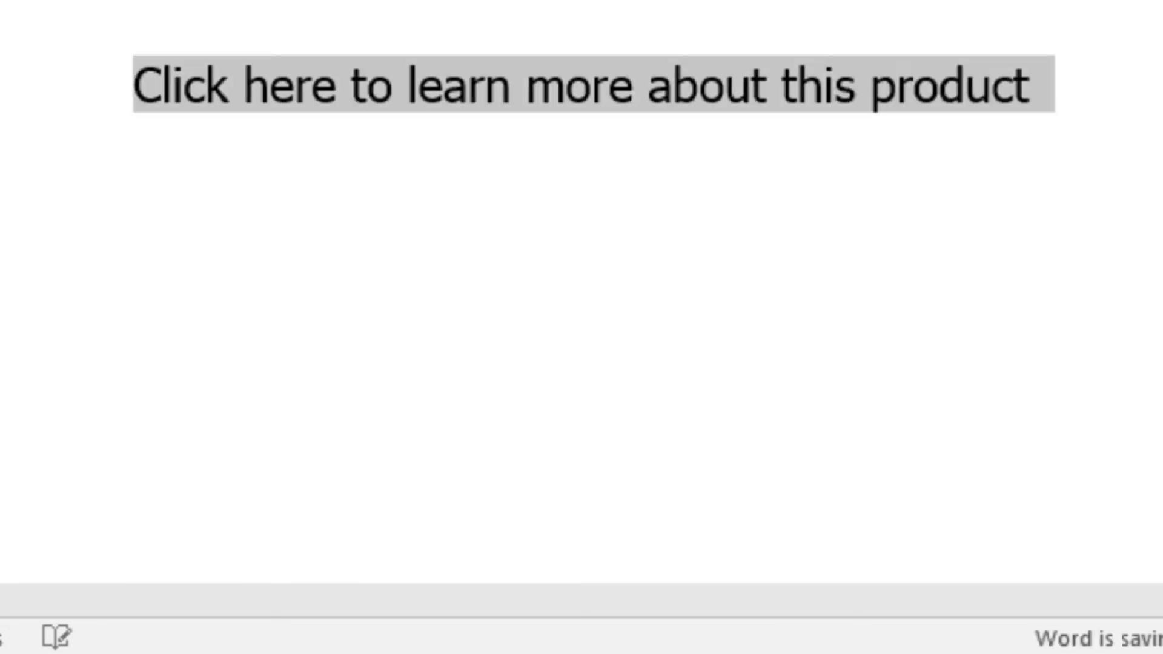
right_click(455, 94)
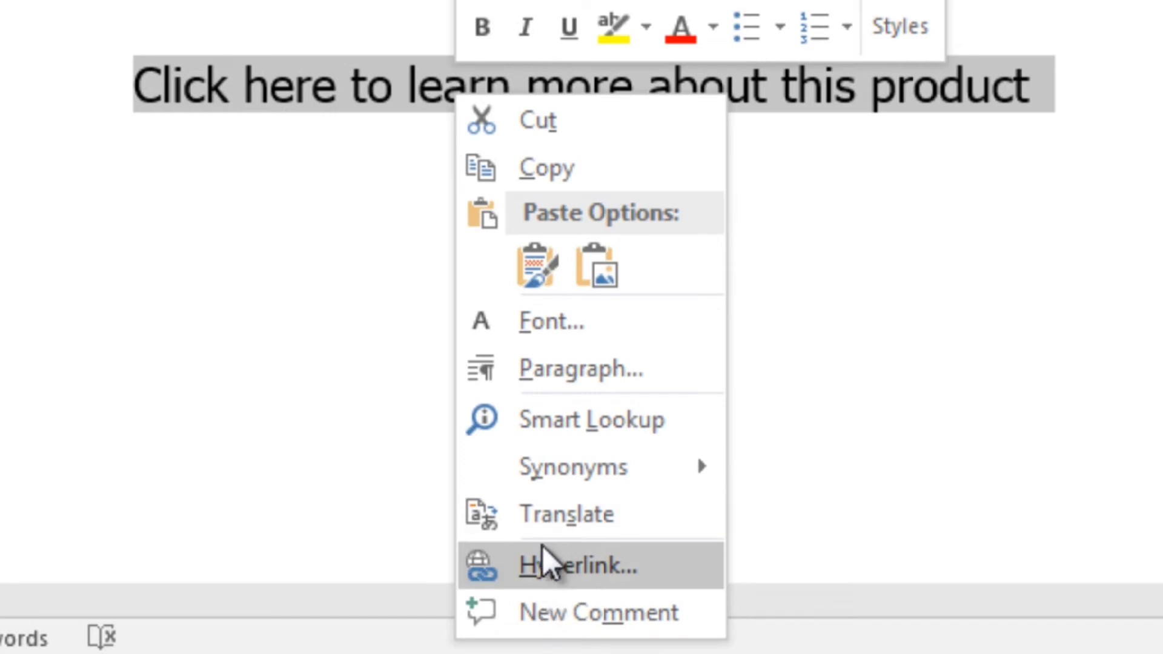
click(545, 563)
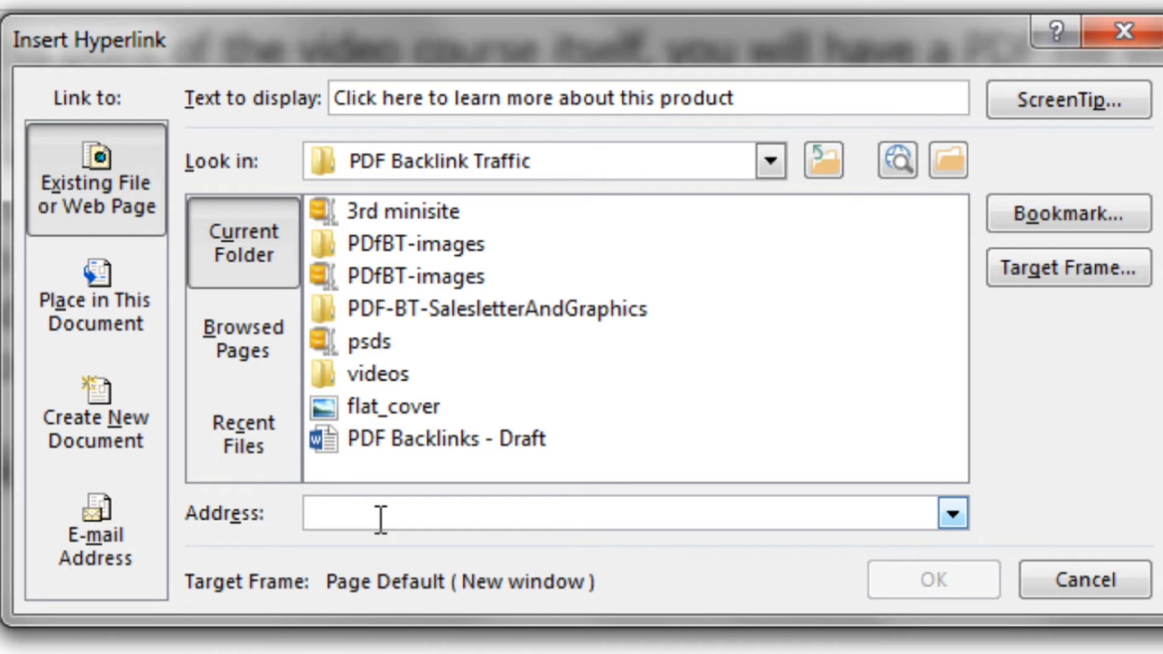
text(http://www.yahoo.com)
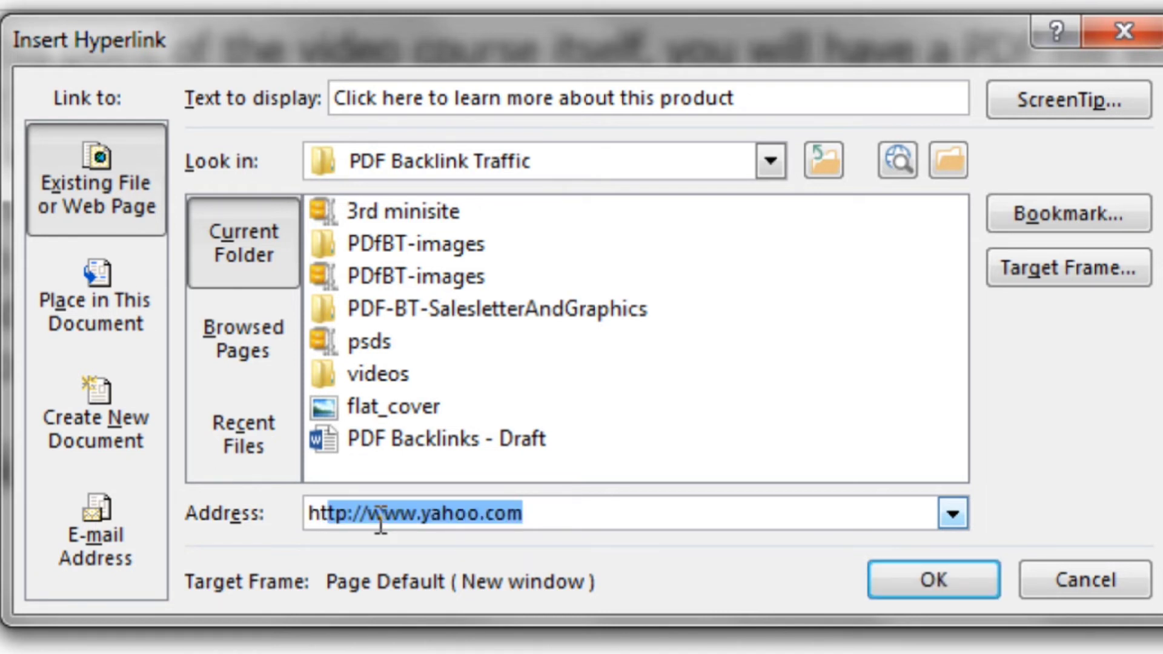
key(End)
key(shift+Left)
key(shift+Left)
key(shift+Left)
key(shift+Left)
key(shift+Left)
key(shift+Left)
key(shift+Left)
key(shift+Left)
key(shift+Left)
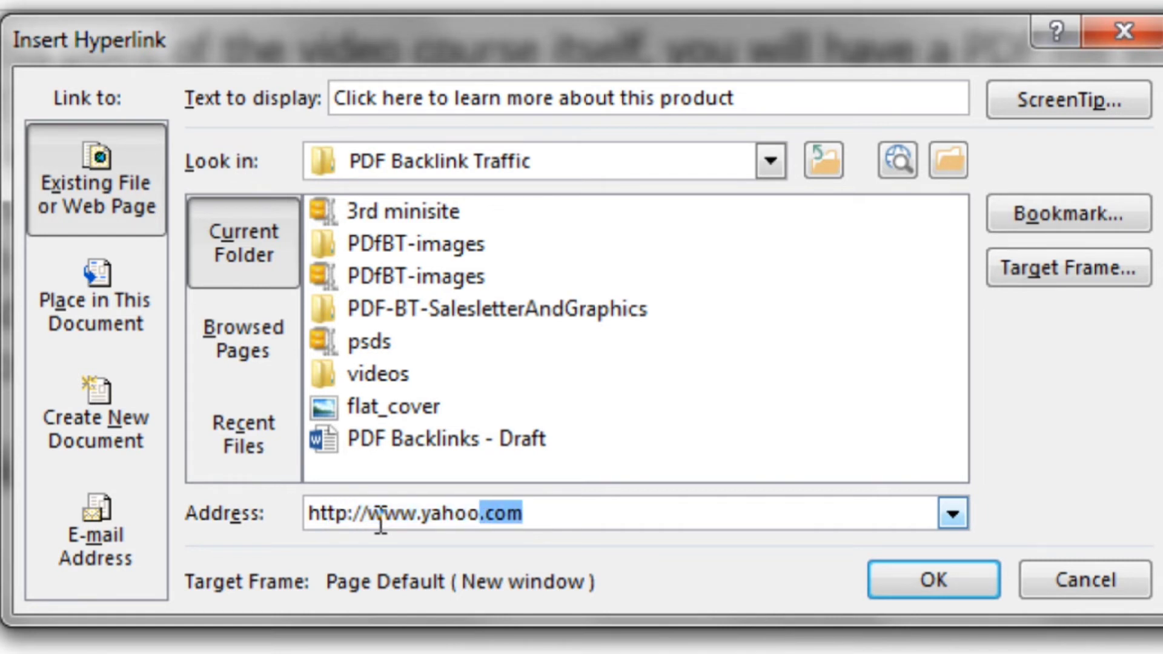
key(BackSpace)
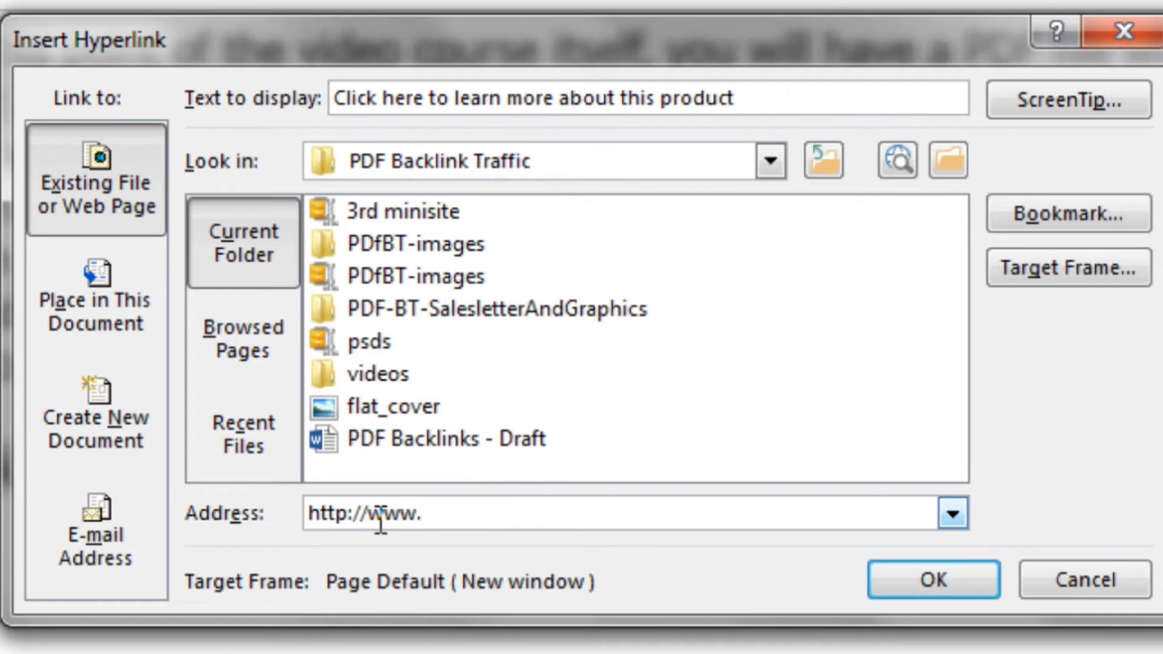
text(google.c)
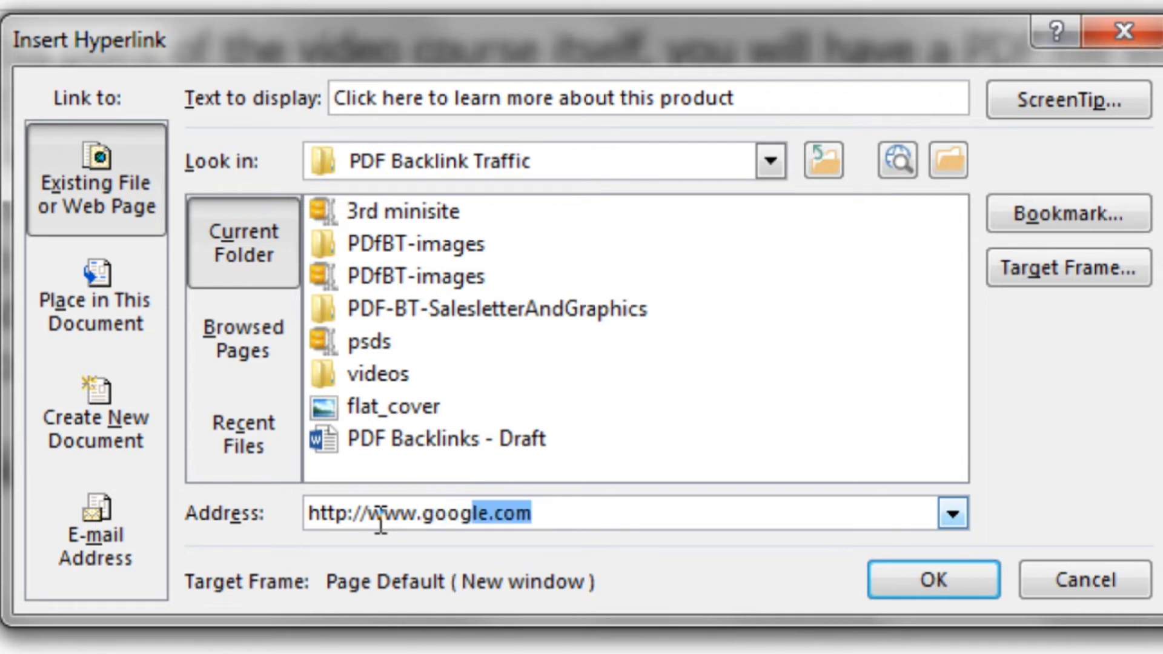
text(om)
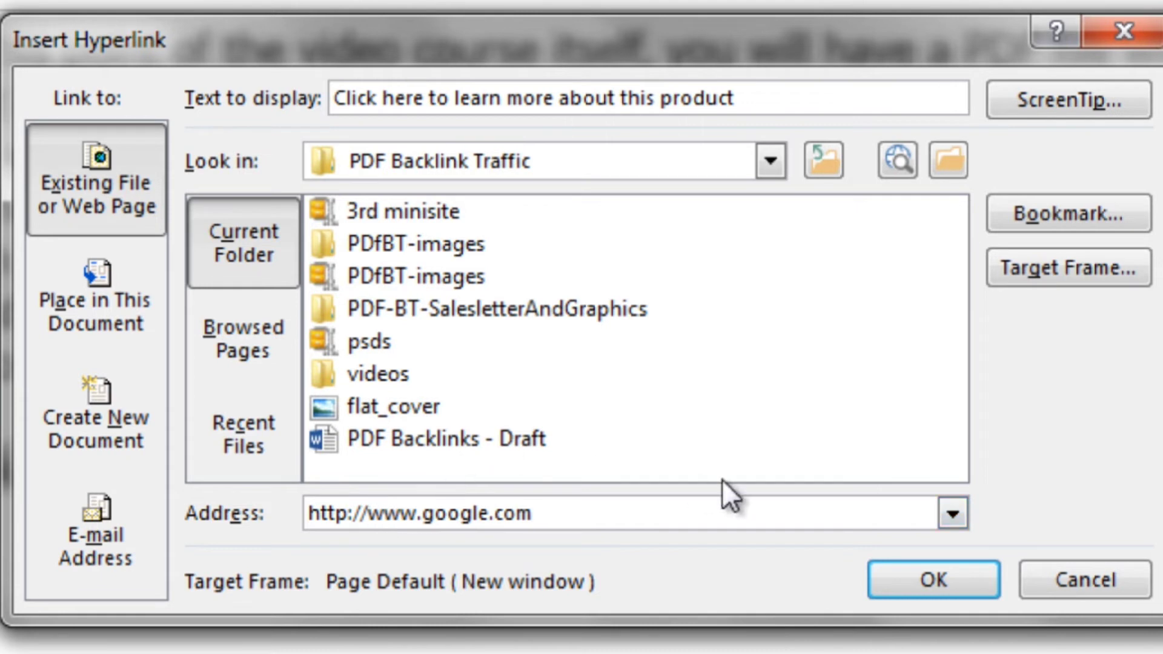
- Set the hyperlink's target frame to New window, looking through the other available frame options
click(1074, 268)
drag(73, 3, 563, 200)
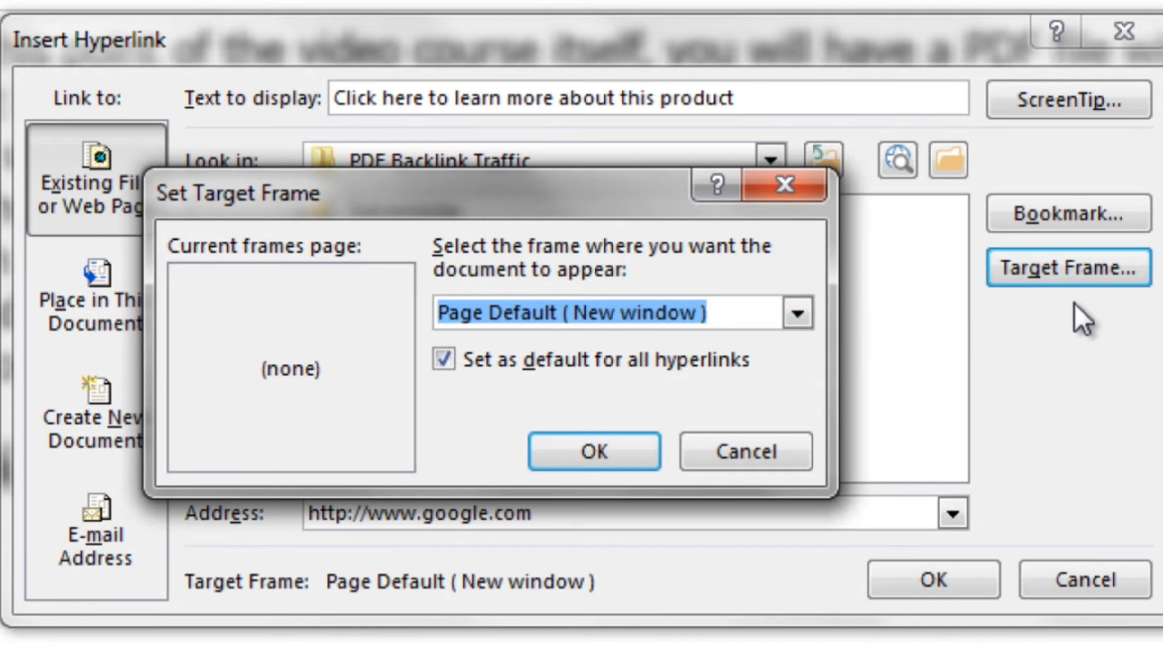
click(796, 314)
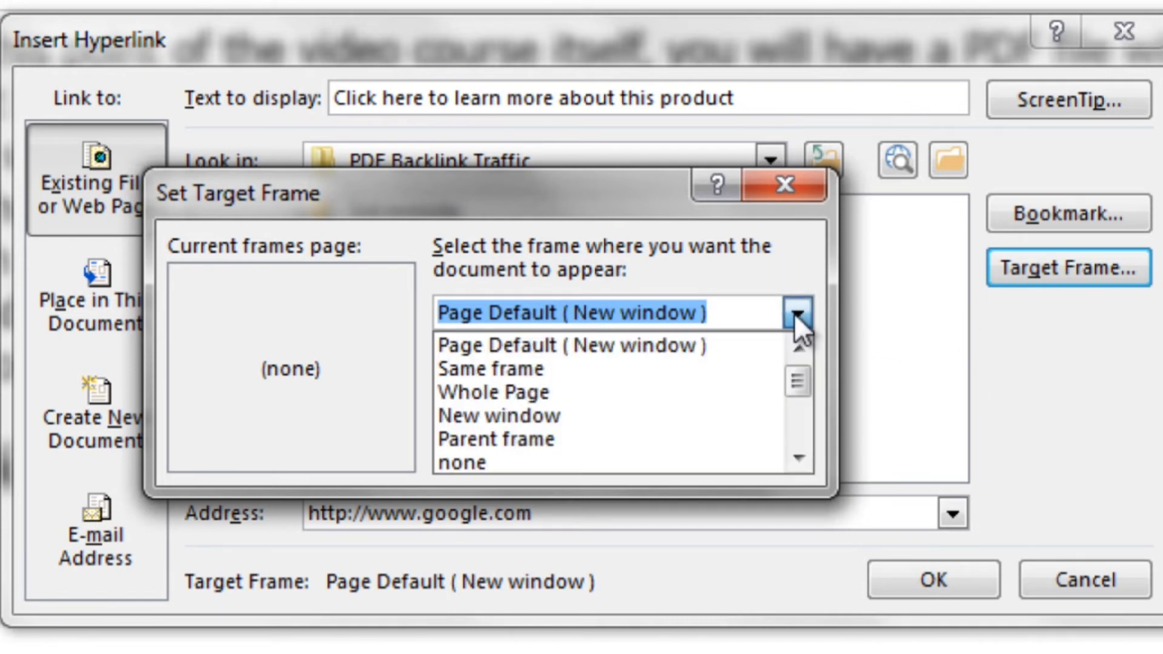
click(569, 416)
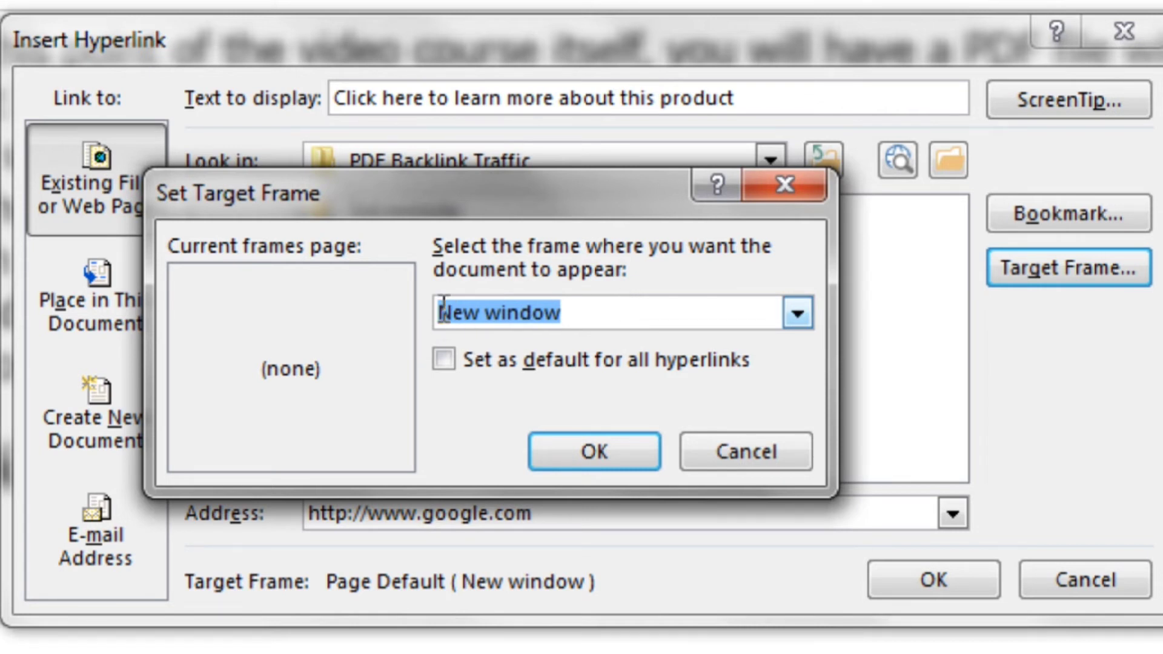
click(794, 313)
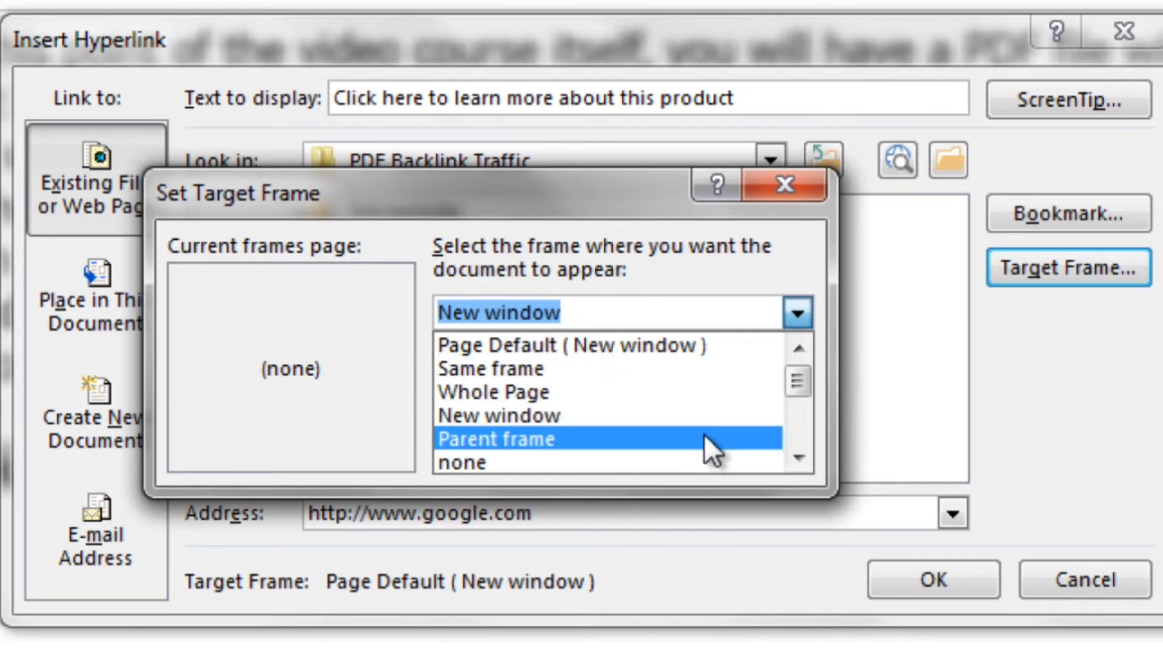
click(799, 458)
click(798, 459)
click(798, 459)
click(799, 459)
click(798, 460)
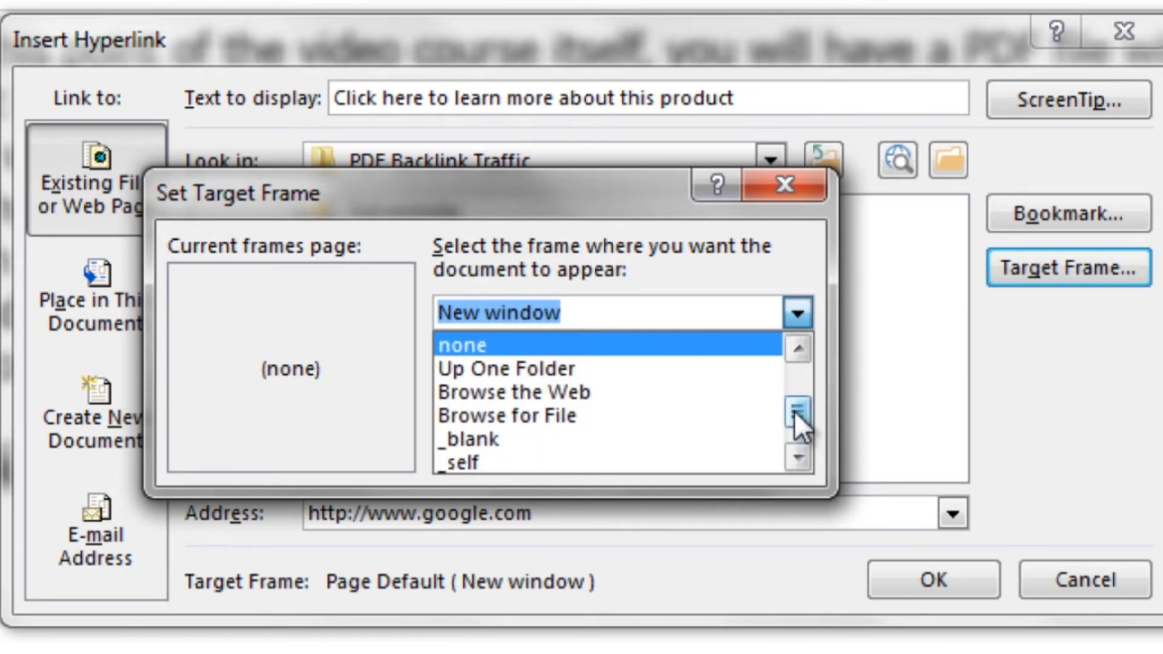
drag(794, 411, 812, 366)
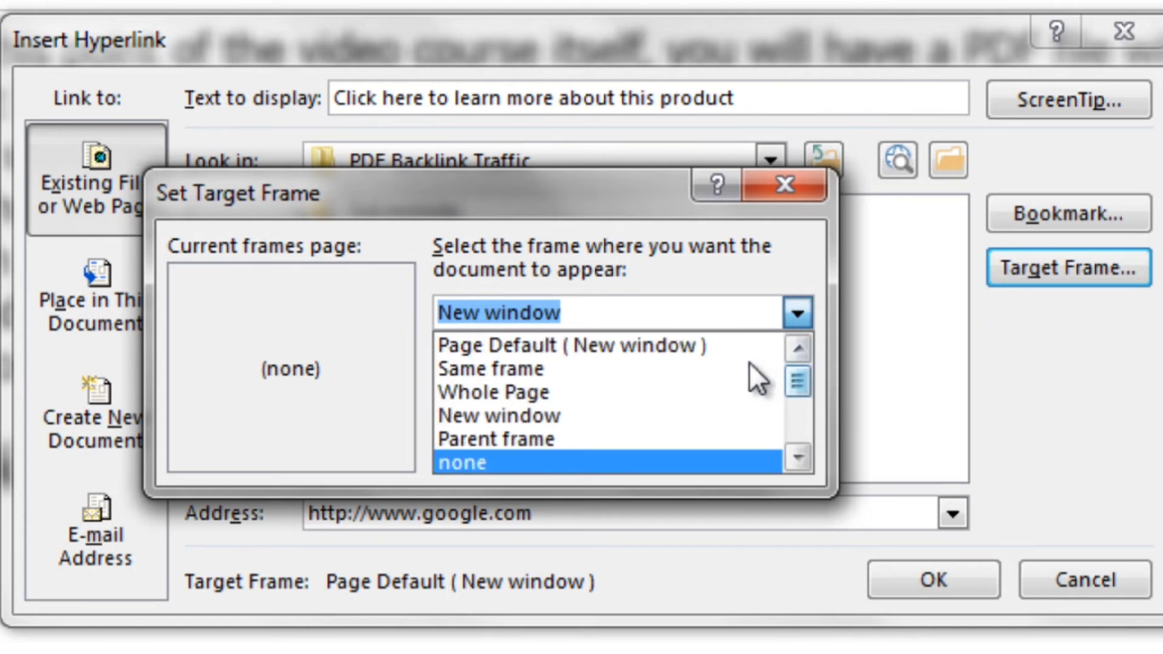
click(602, 416)
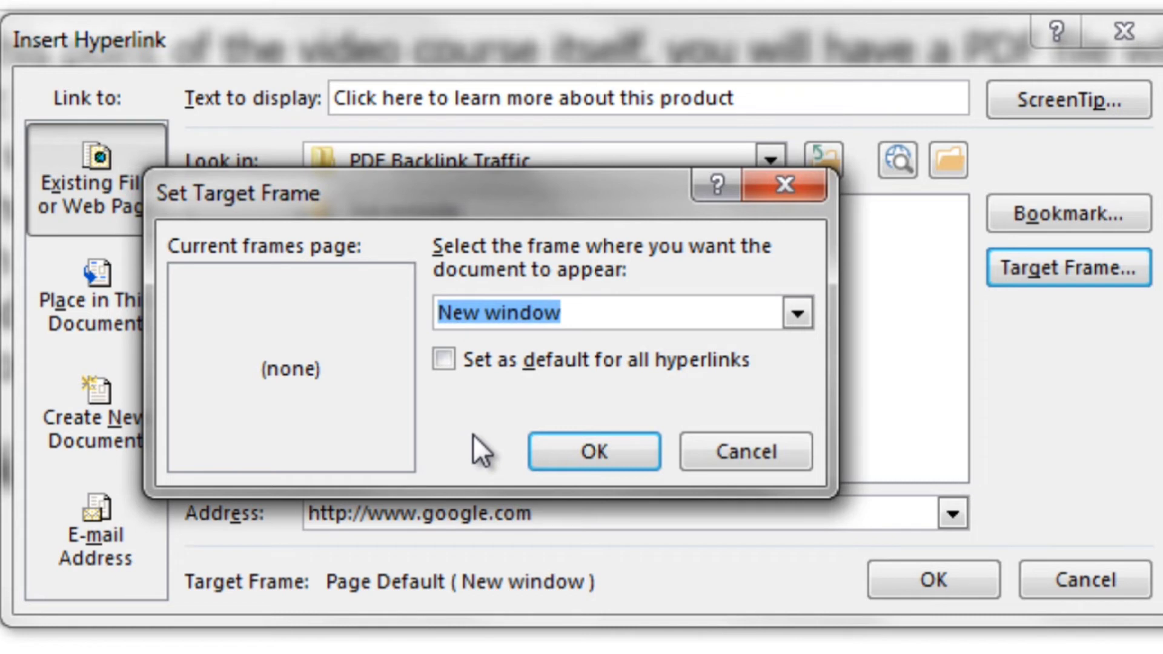
- Make New window the default target frame for all hyperlinks and insert the link on the line
click(488, 364)
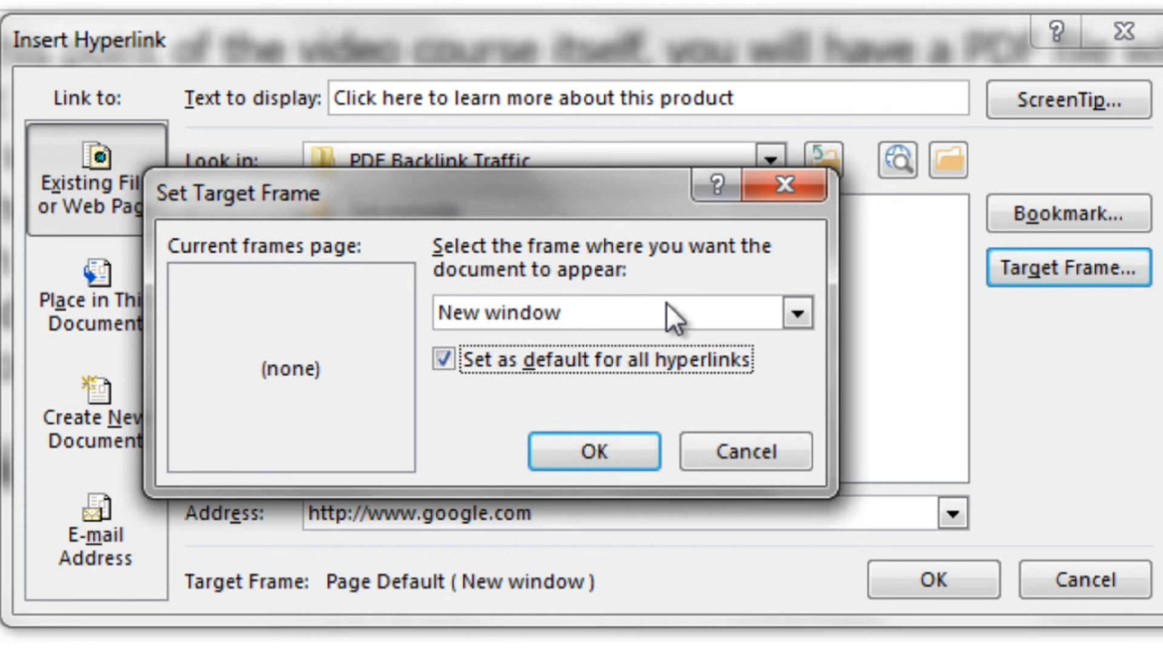
click(795, 314)
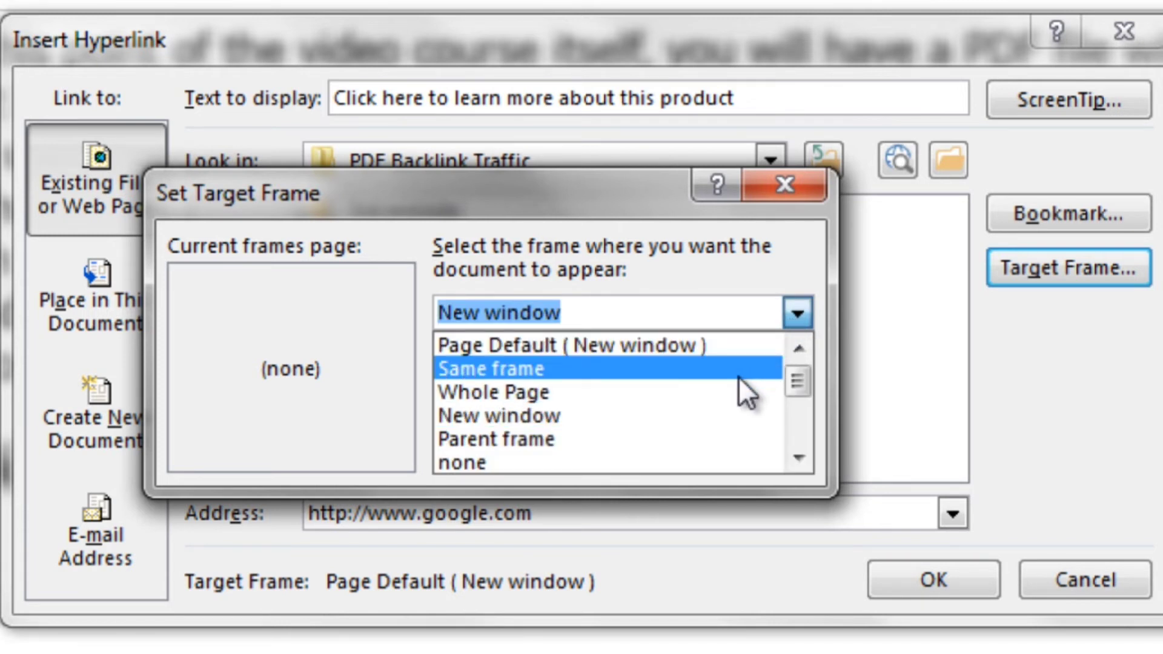
click(735, 262)
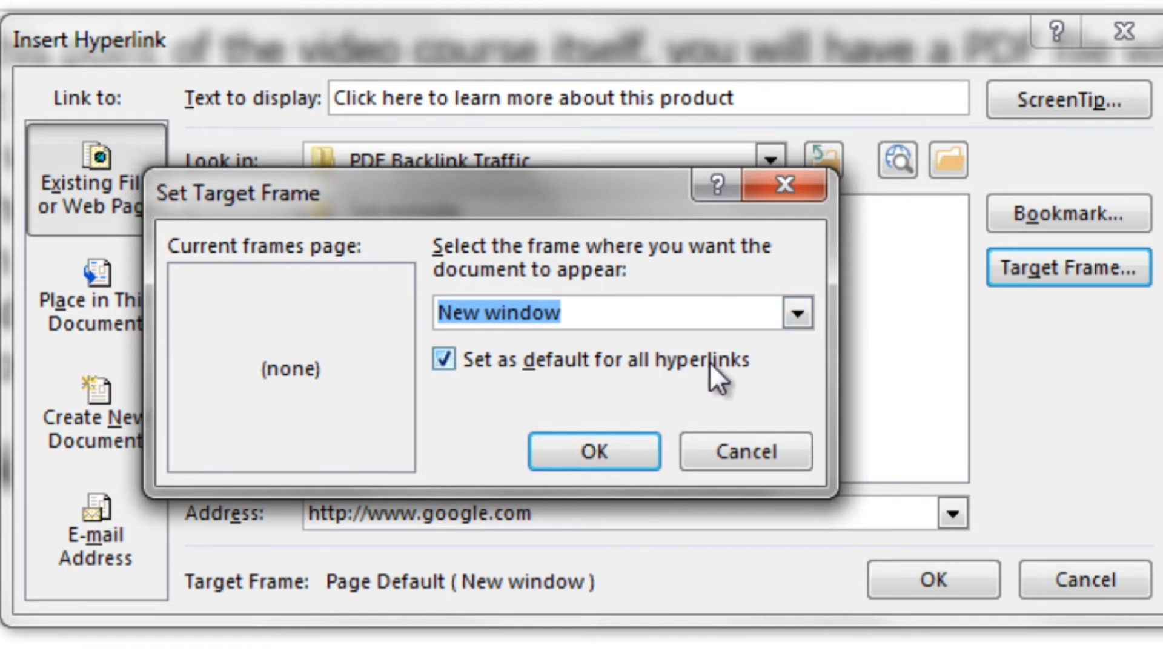
click(600, 453)
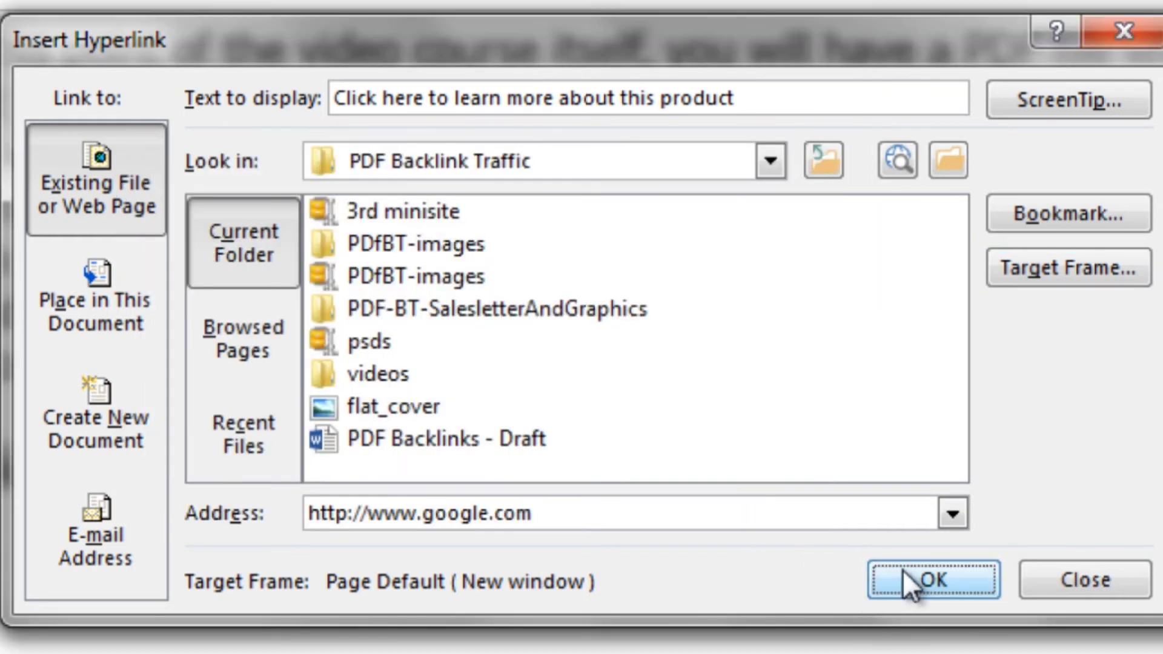
click(903, 571)
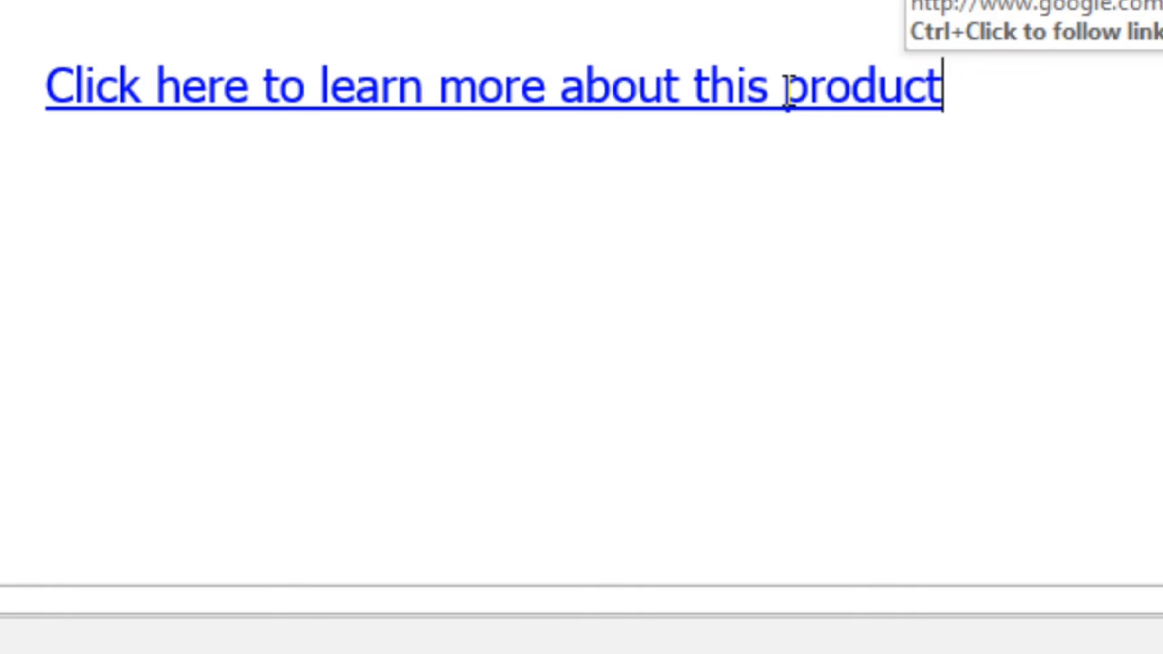
- Add blank lines after the linked text and draw a large Right Arrow shape below it
key(Return)
key(Return)
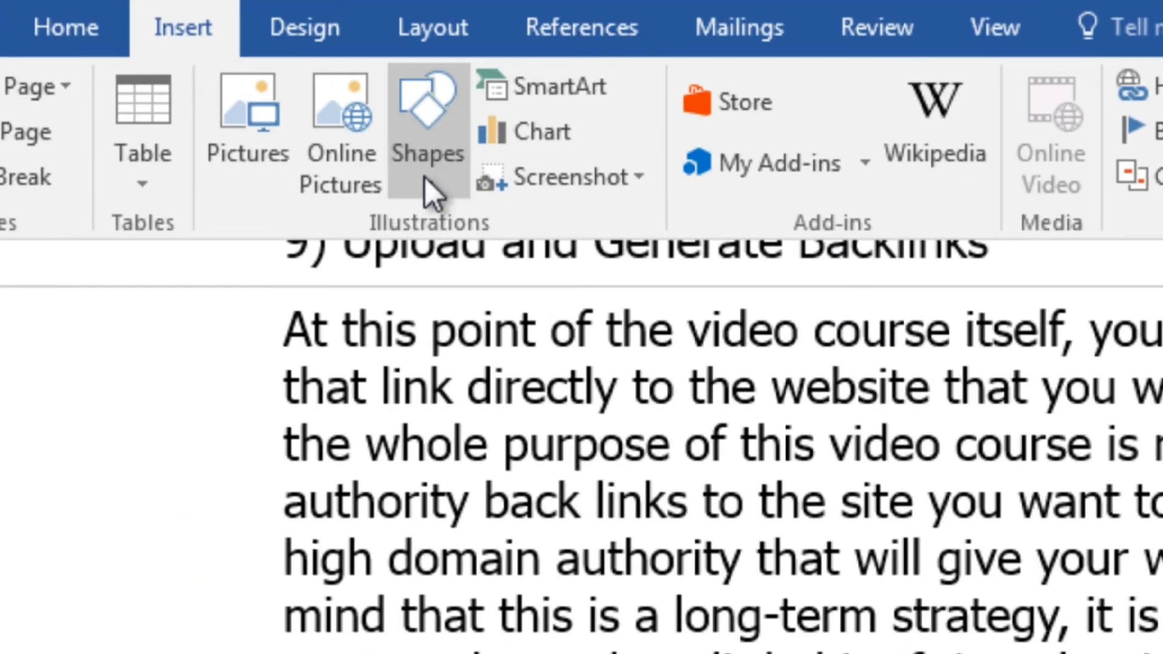
click(424, 177)
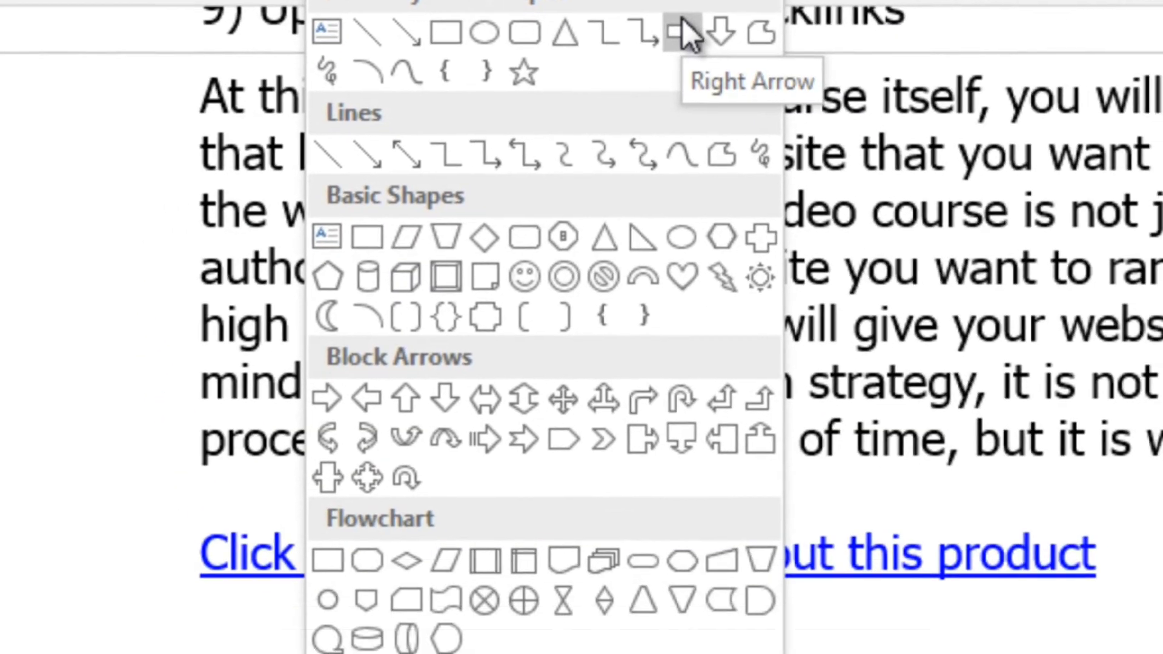
click(765, 257)
mouse_move(314, 189)
mouse_down()
mouse_move(799, 438)
mouse_move(1048, 444)
mouse_move(1070, 433)
mouse_up()
drag(837, 316, 939, 241)
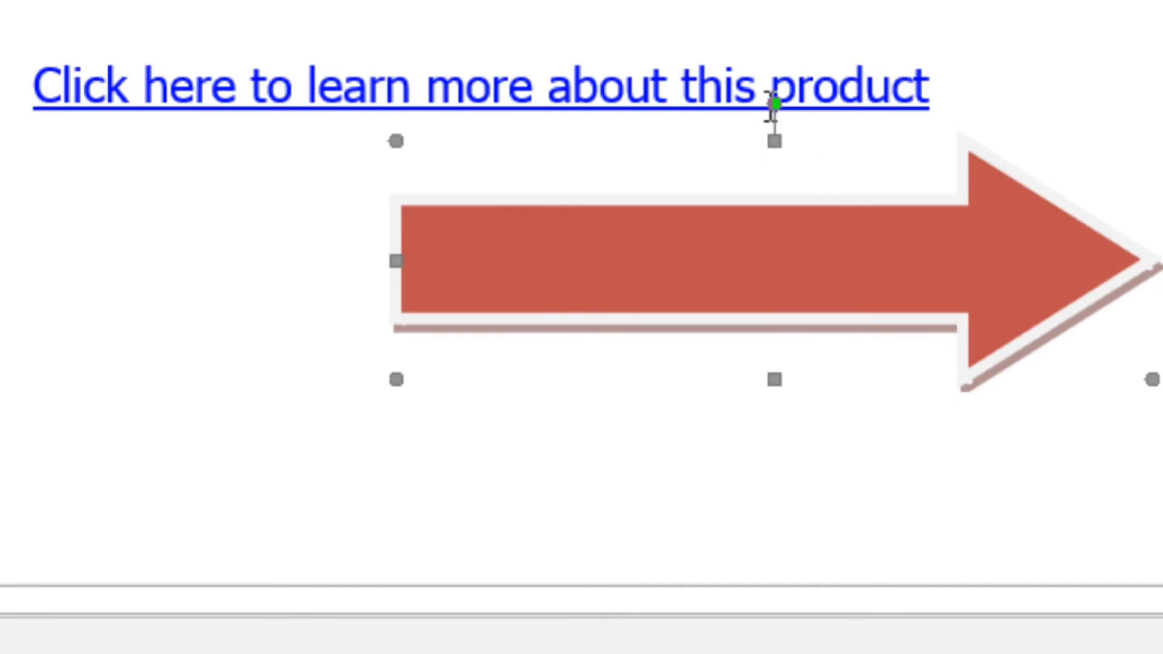
- Rotate the arrow to point left, shrink it and place it just after the linked line, pointing at the text
drag(774, 105, 776, 398)
drag(1148, 143, 886, 236)
drag(637, 293, 1162, 87)
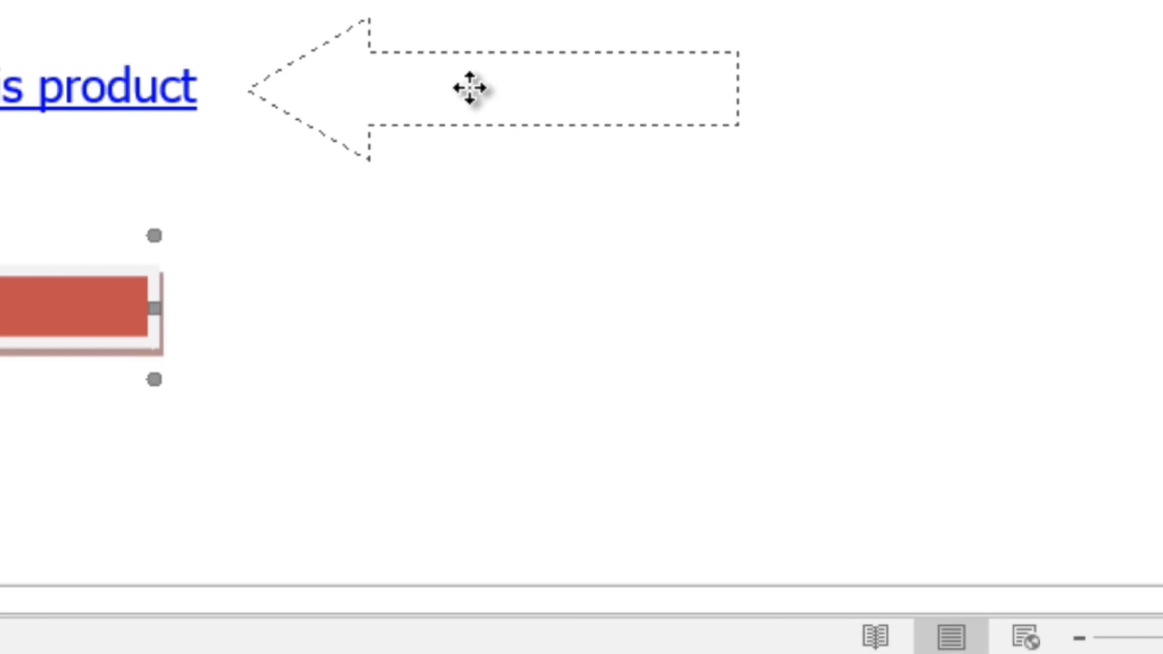
drag(469, 88, 469, 88)
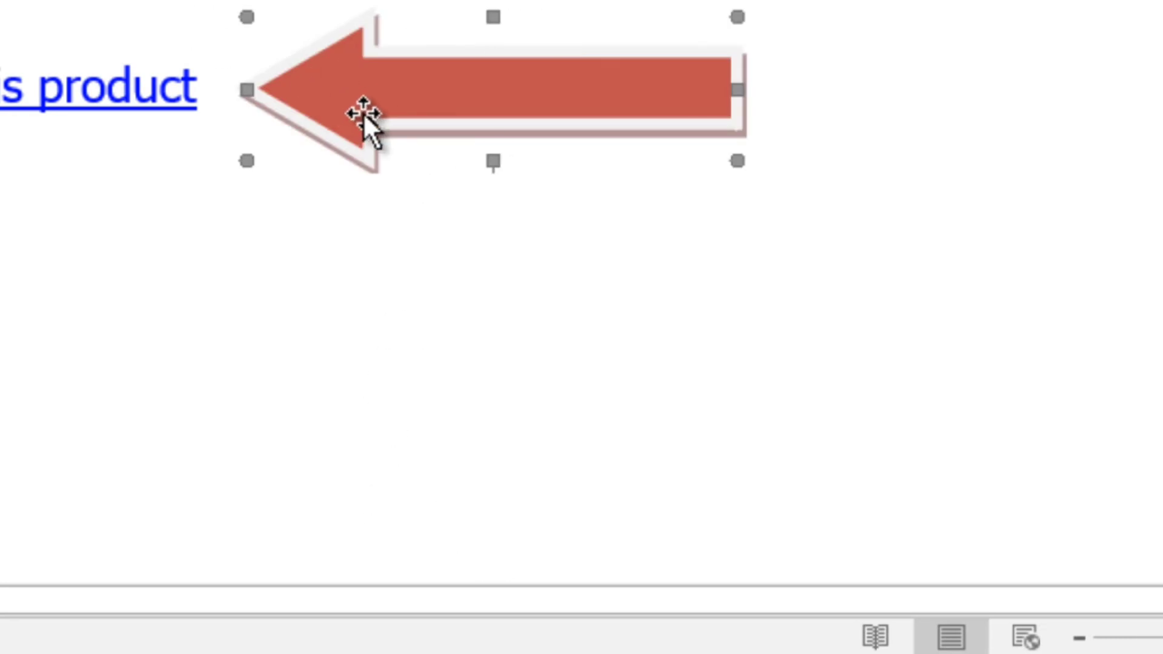
right_click(433, 100)
click(563, 573)
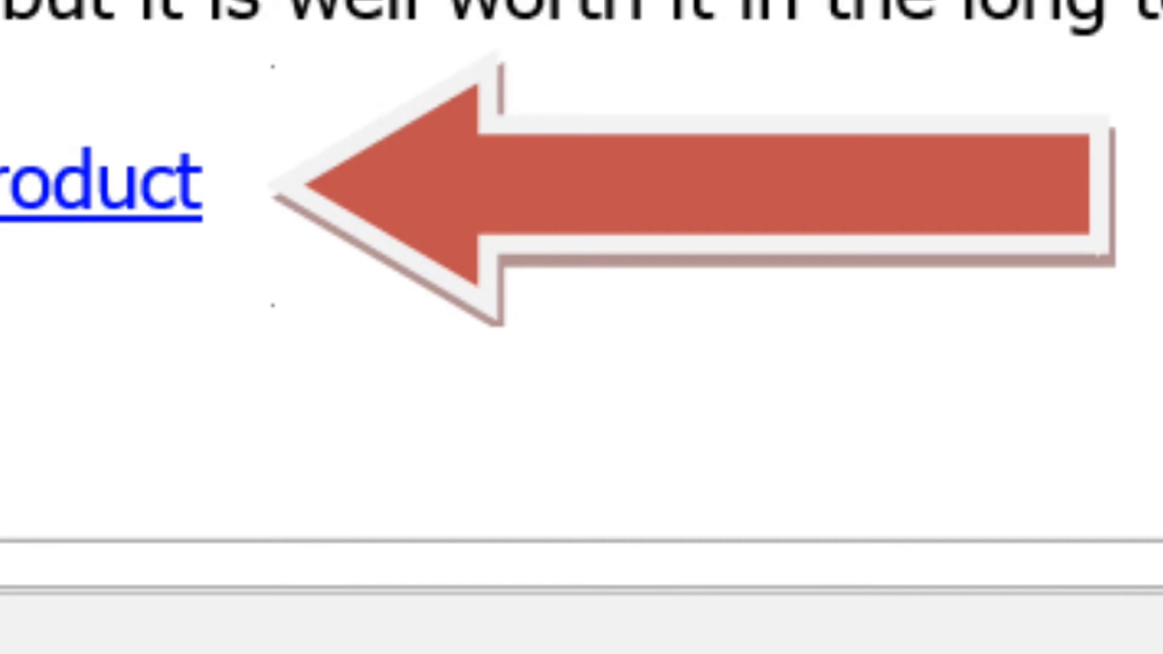
- Review section 9 on the last page together with the linked line, its target address and the arrow
scroll(581, 267, down, 3)
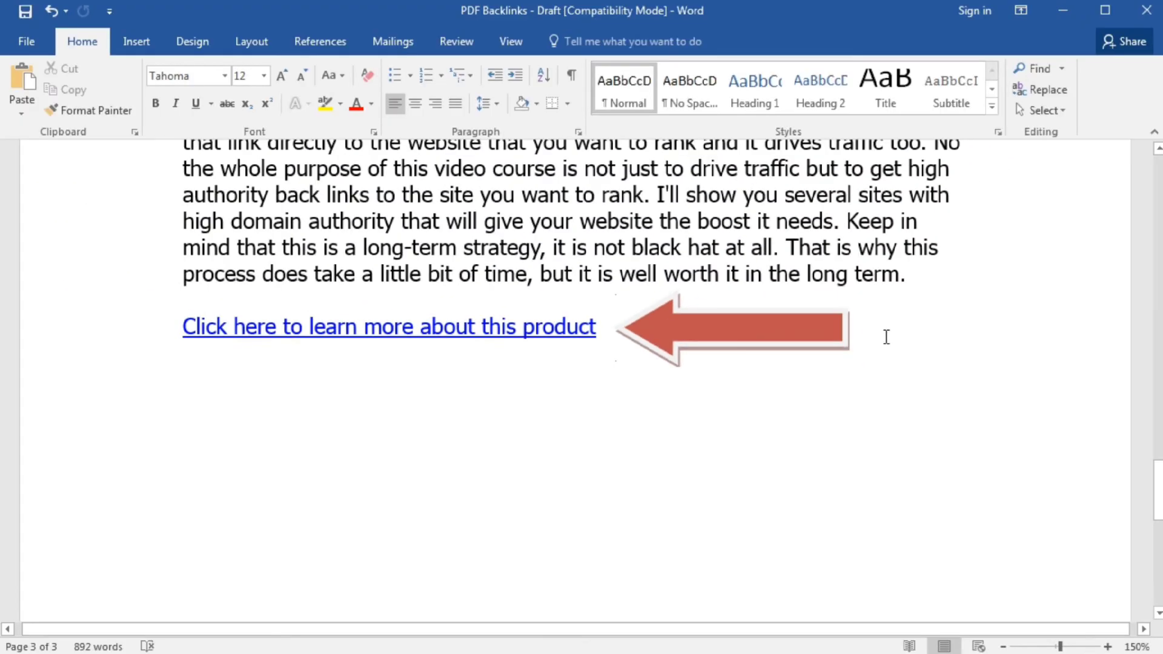
scroll(869, 360, up, 2)
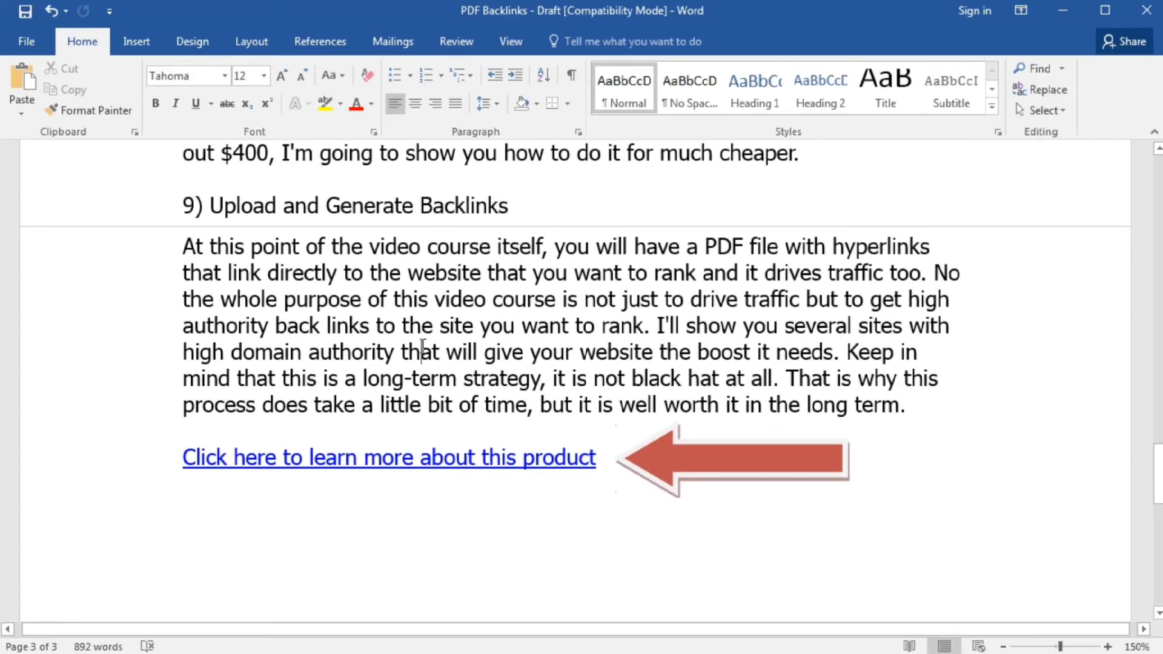
scroll(423, 345, down, 1)
scroll(422, 345, down, 2)
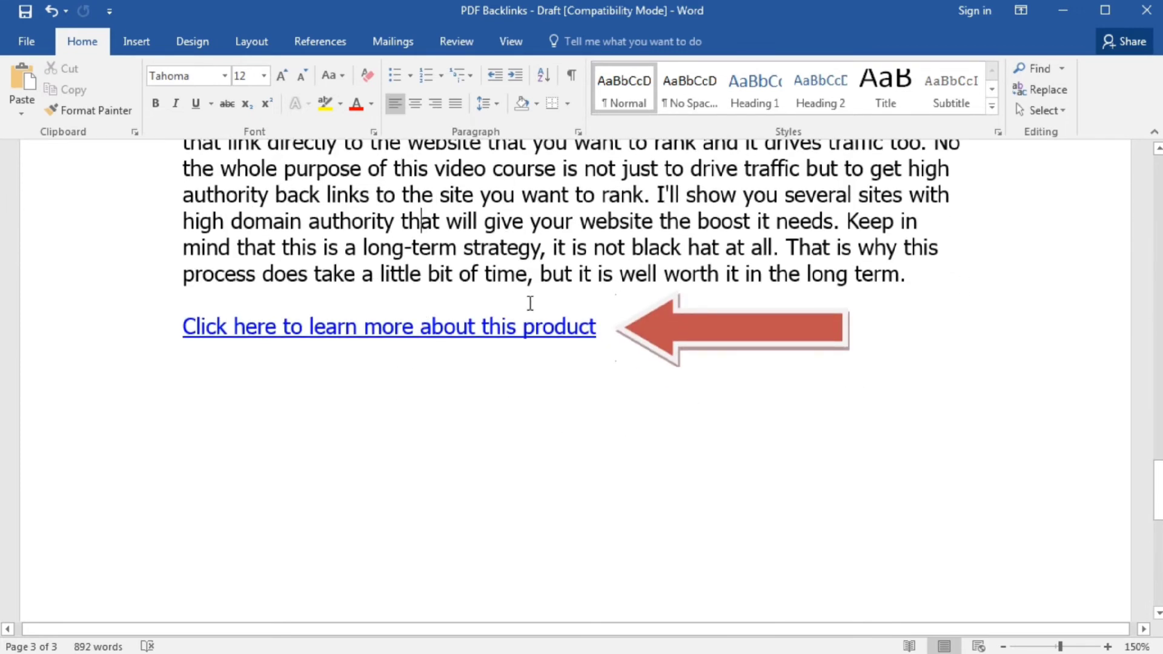
scroll(485, 306, up, 2)
scroll(461, 306, up, 1)
scroll(422, 351, down, 2)
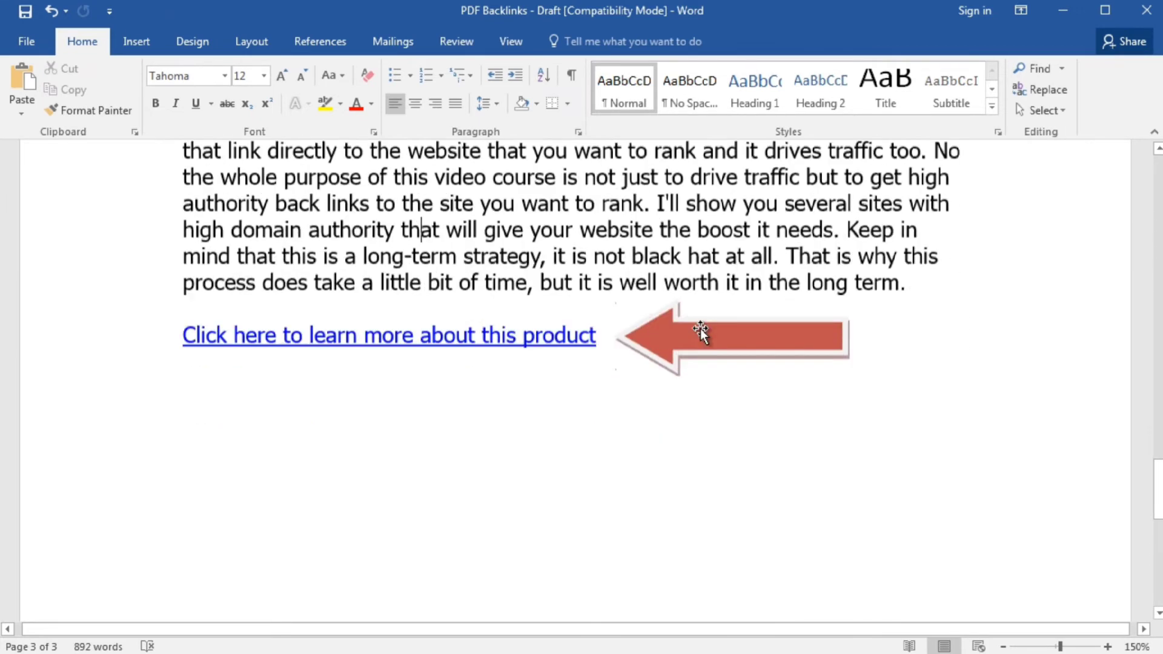
scroll(327, 242, up, 2)
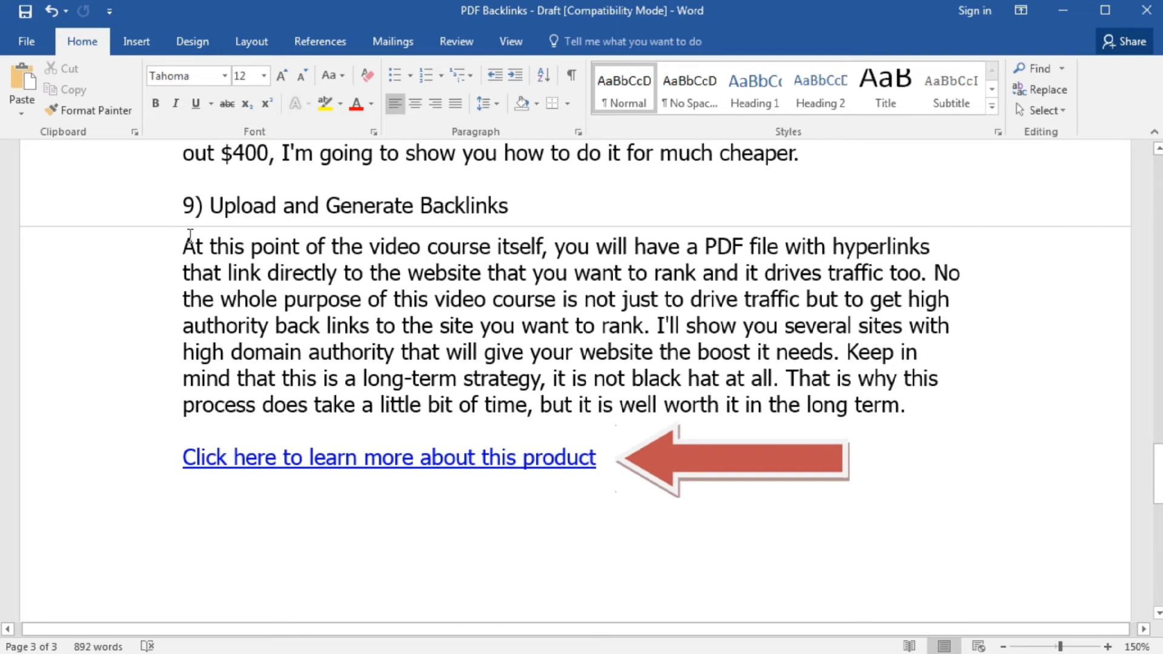
scroll(193, 238, down, 2)
scroll(193, 237, down, 1)
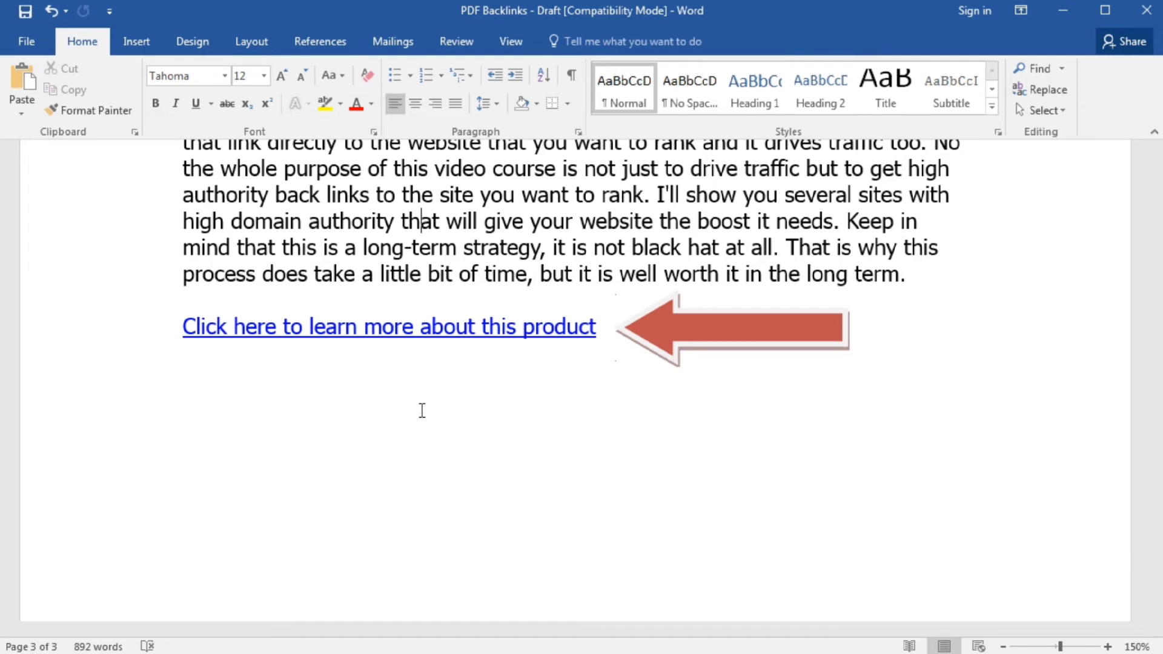
mouse_move(476, 338)
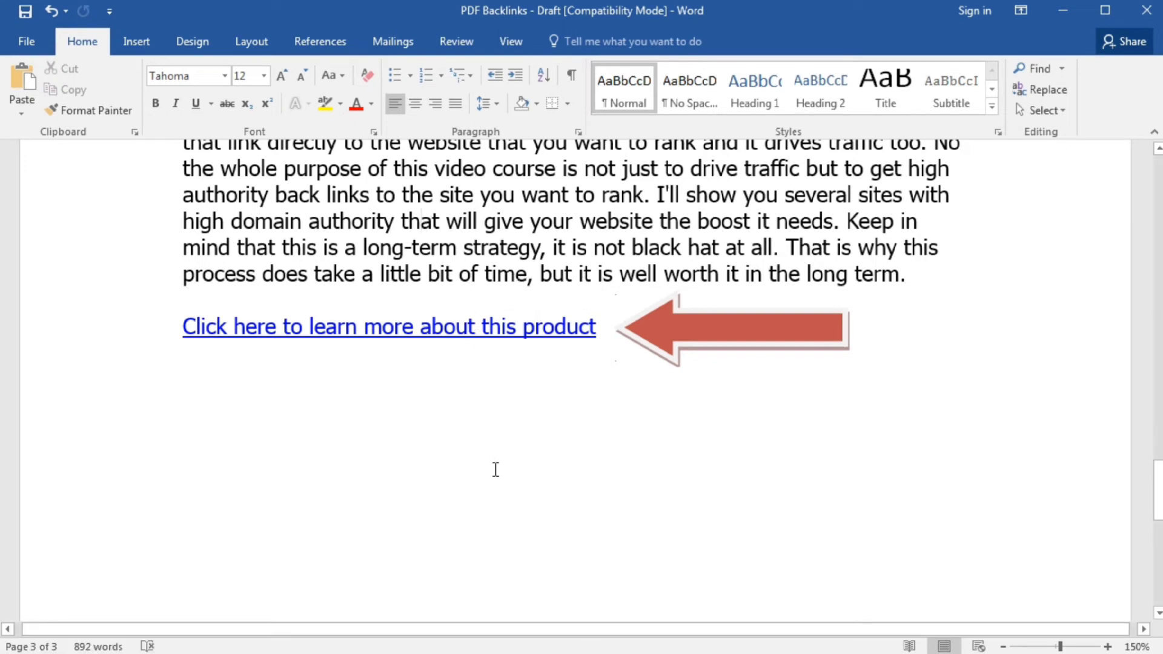
scroll(495, 470, up, 1)
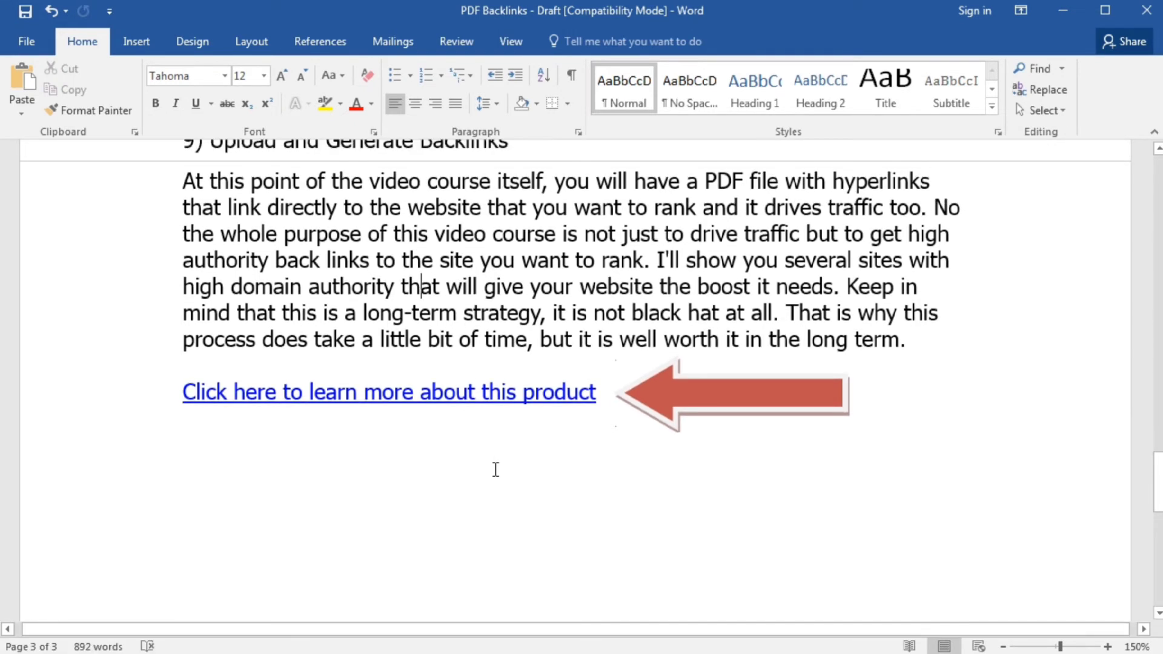
mouse_move(450, 391)
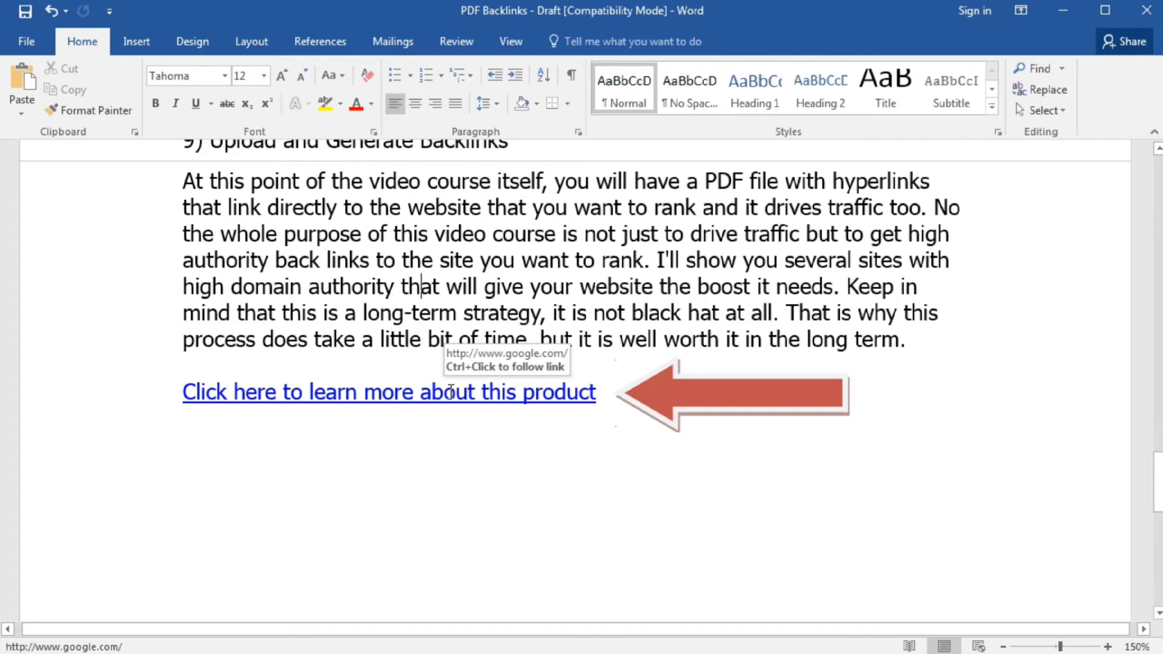
click(529, 265)
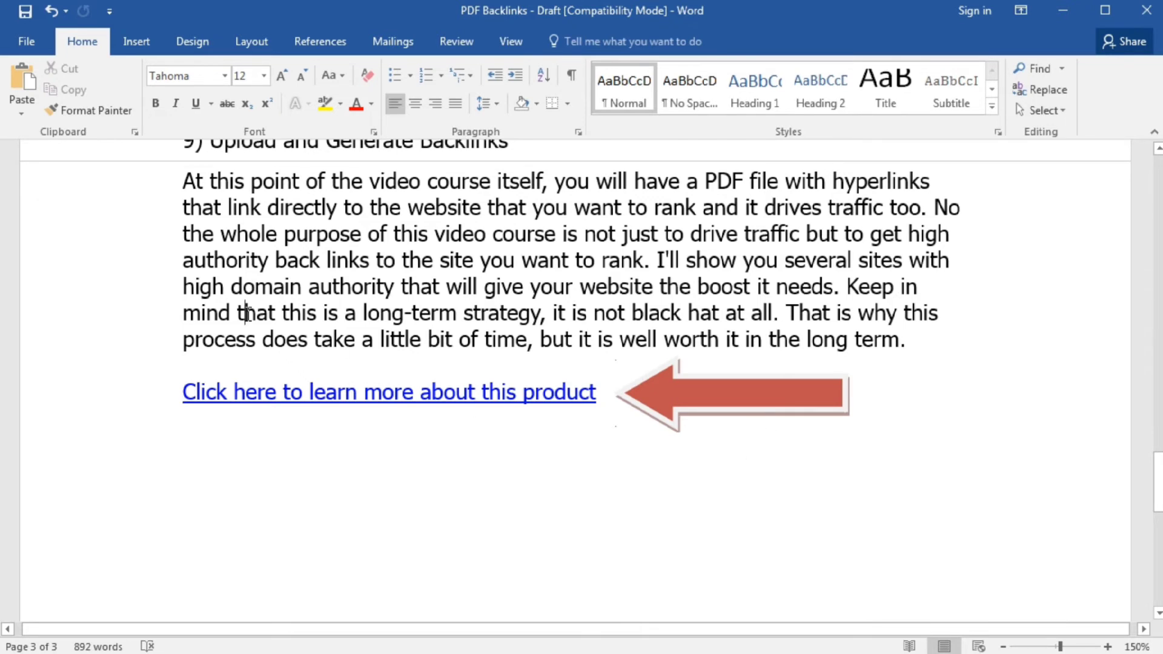
scroll(245, 312, up, 1)
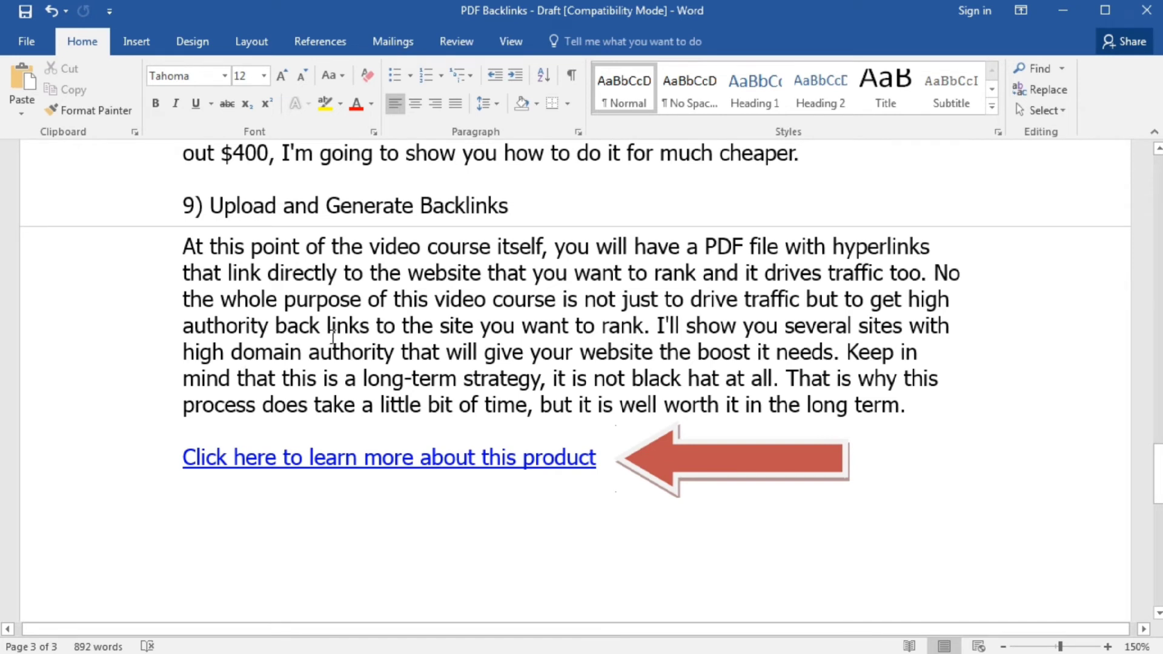
scroll(333, 335, down, 1)
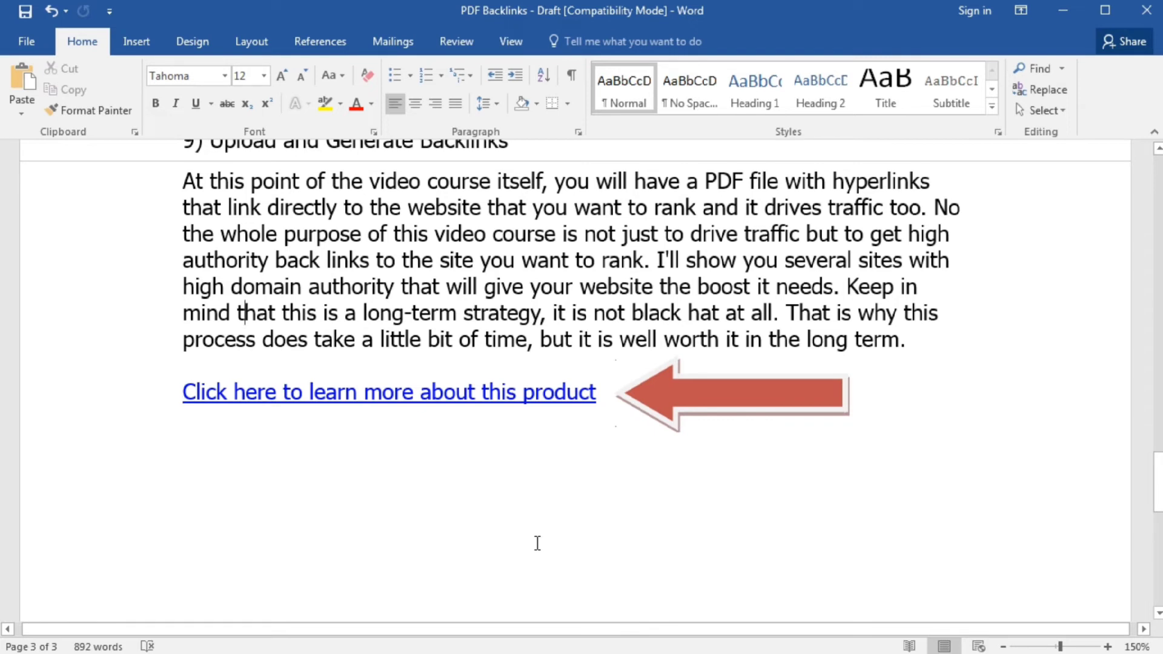
scroll(513, 454, up, 2)
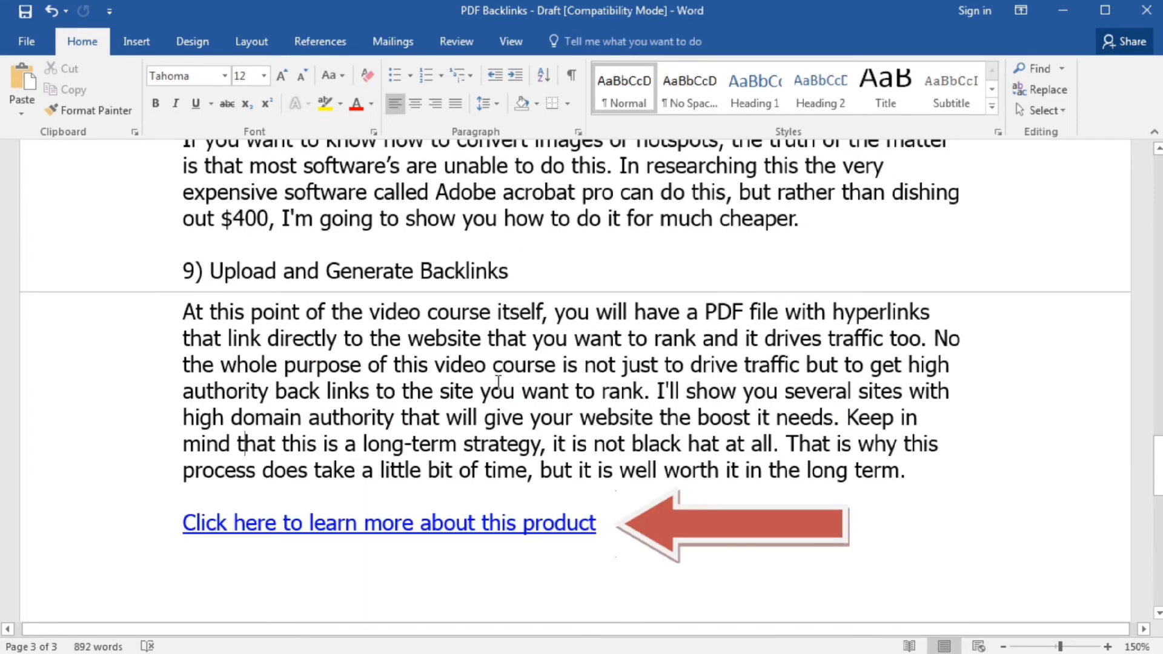
click(421, 367)
scroll(459, 363, down, 1)
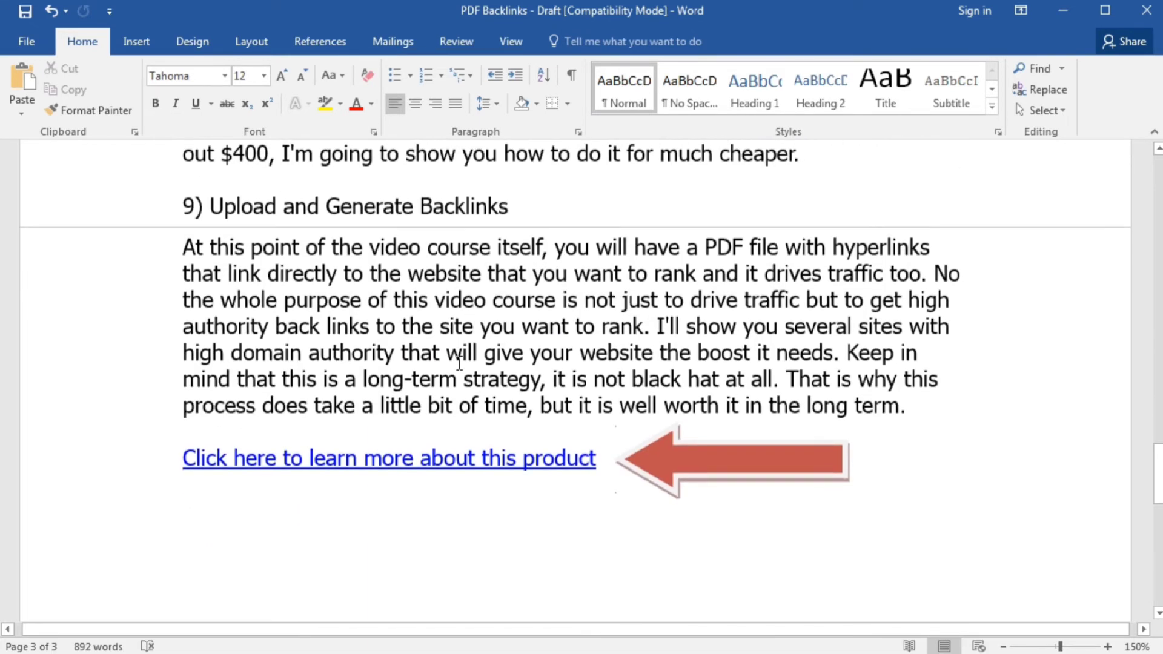